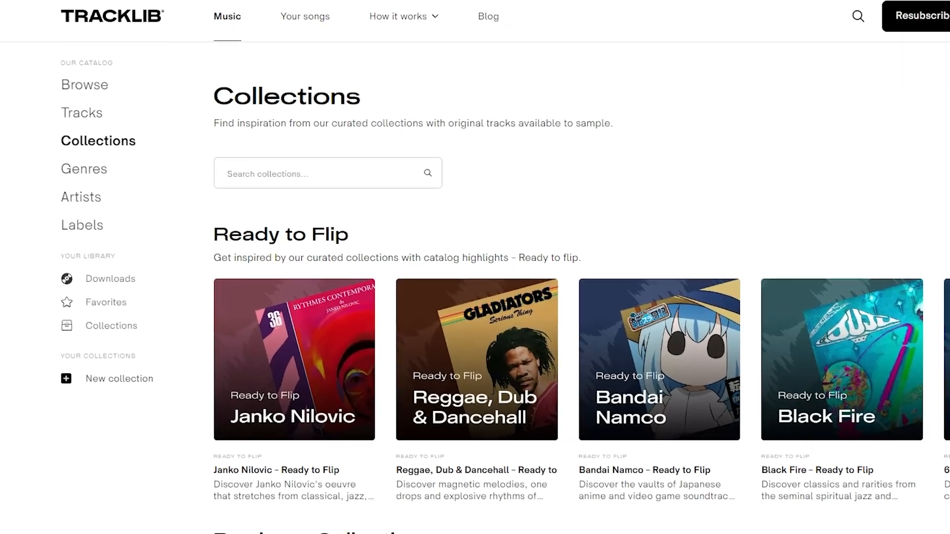
Look through the Ready to Flip, Producer and Inspired collections on the Tracklib Collections page
scroll(544, 346, down, 4)
scroll(545, 347, down, 4)
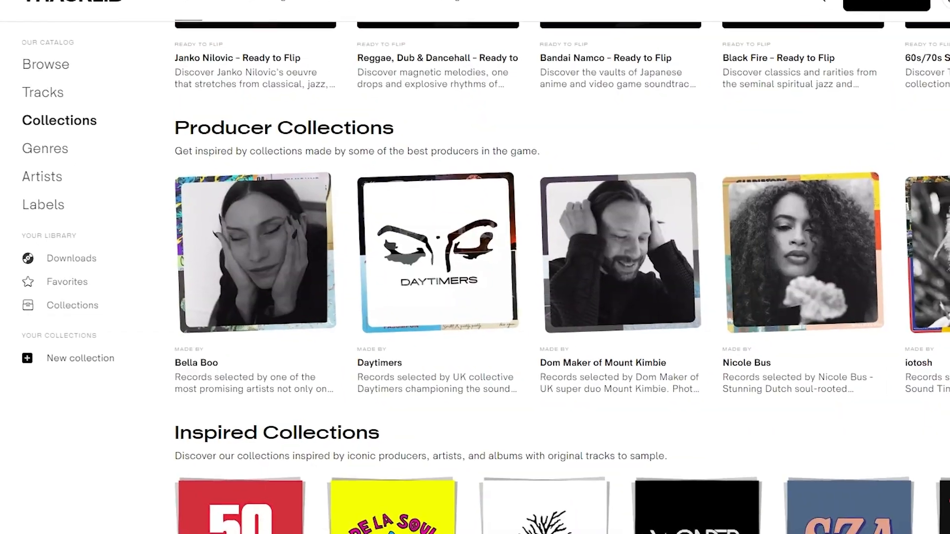
scroll(545, 346, down, 4)
scroll(545, 347, down, 5)
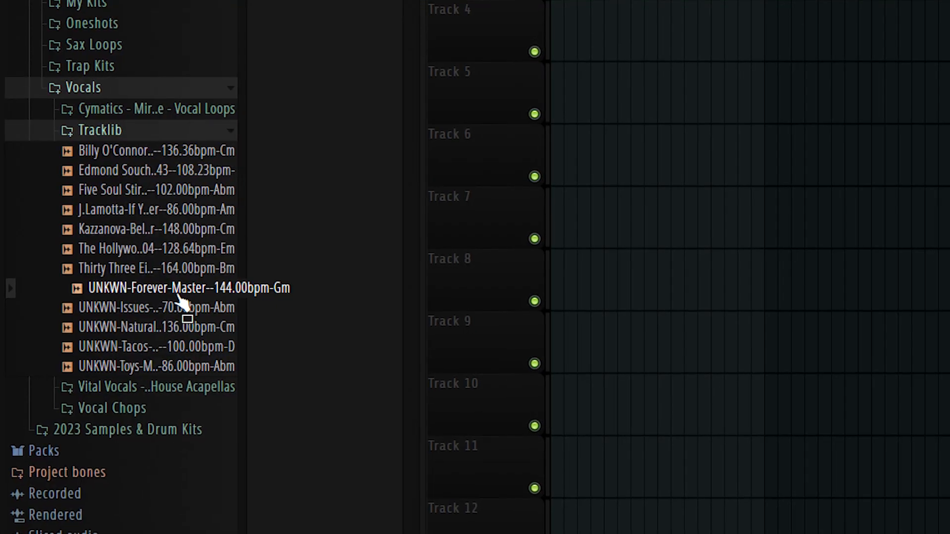
In FL Studio, pick out the UNKWN-Forever-Master vocal sample and add a Fruity Slicer channel to the channel rack
drag(245, 299, 171, 301)
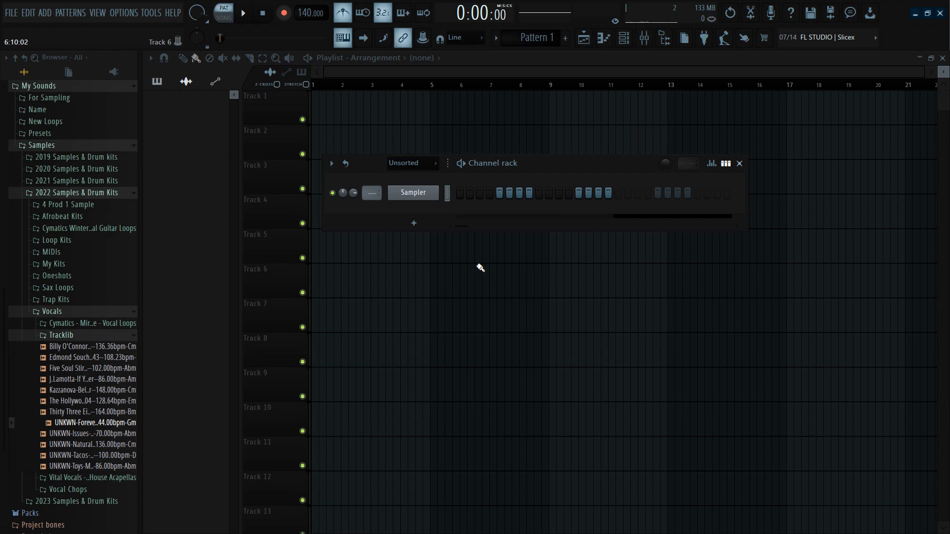
click(413, 223)
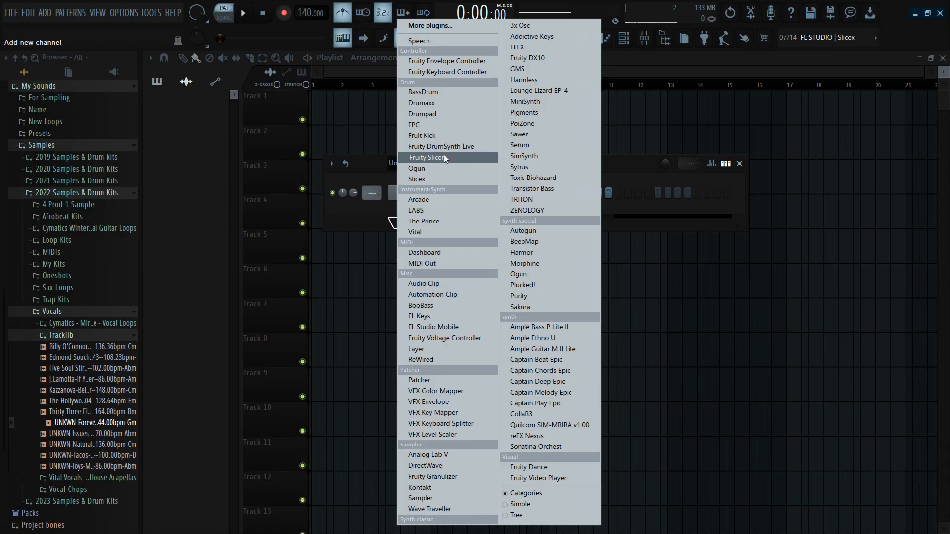
click(444, 157)
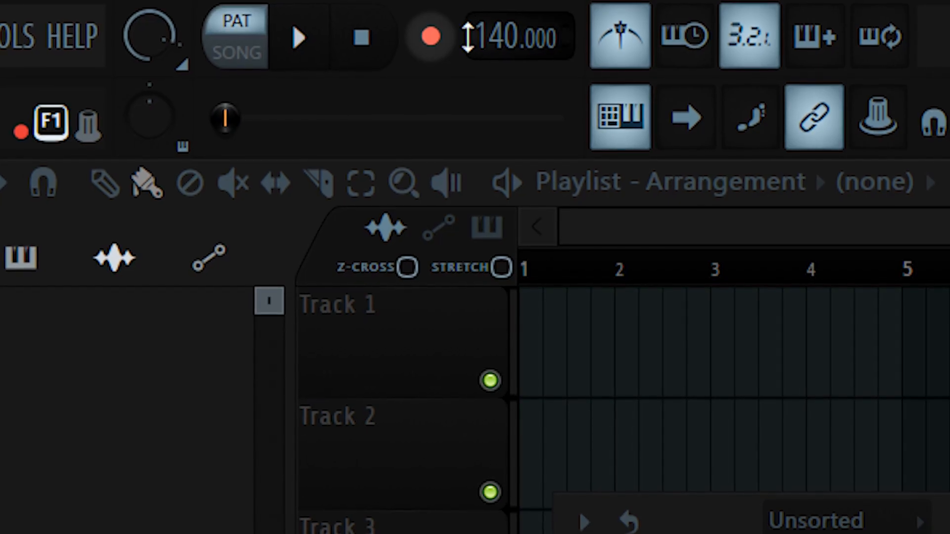
Set the project tempo to 144 BPM and load the UNKWN-Forever-Master vocal into Fruity Slicer
drag(466, 36, 465, 29)
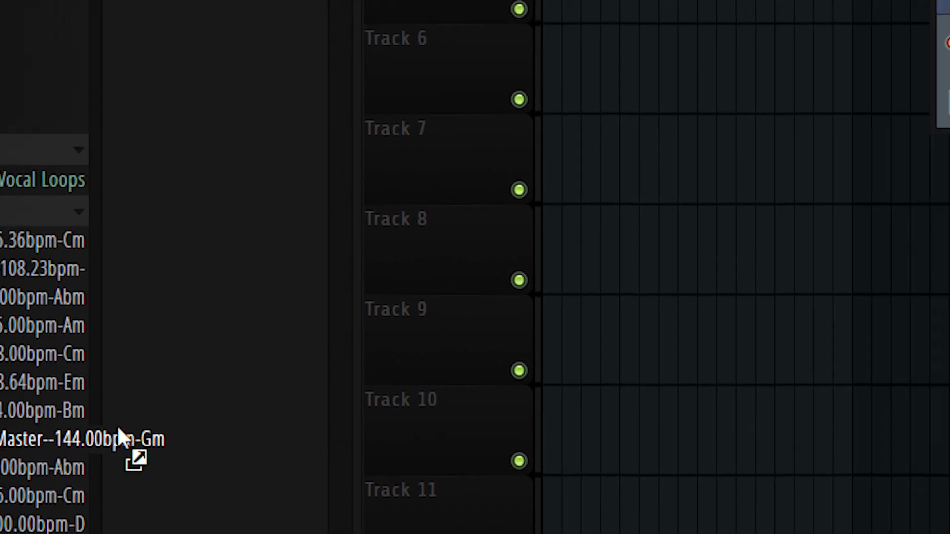
drag(119, 430, 545, 165)
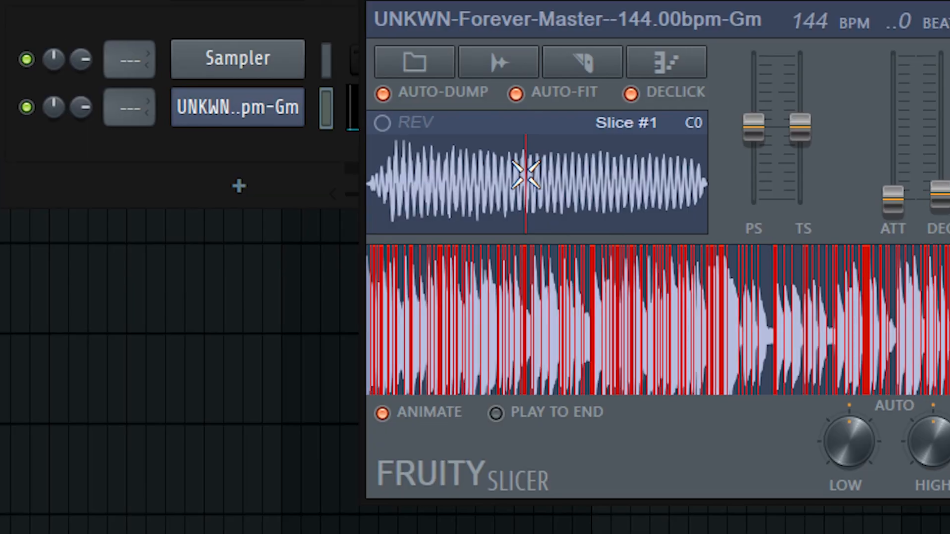
Re-slice the loaded vocal in Fruity Slicer using the Beat slicing option
drag(789, 25, 605, 0)
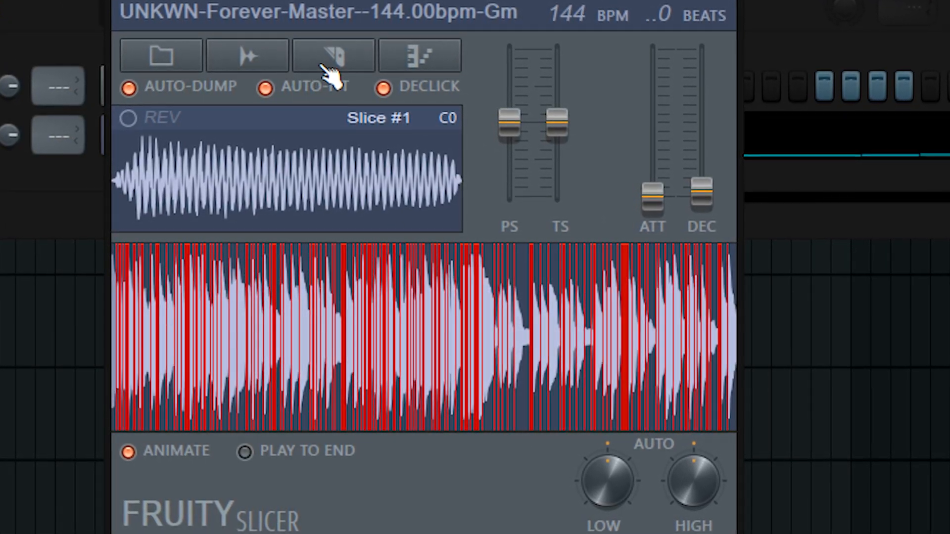
click(326, 60)
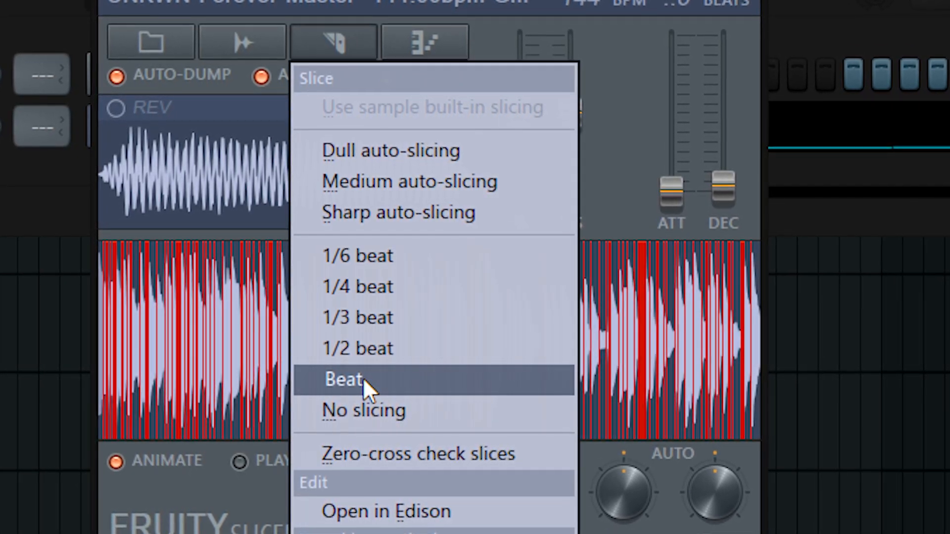
click(364, 380)
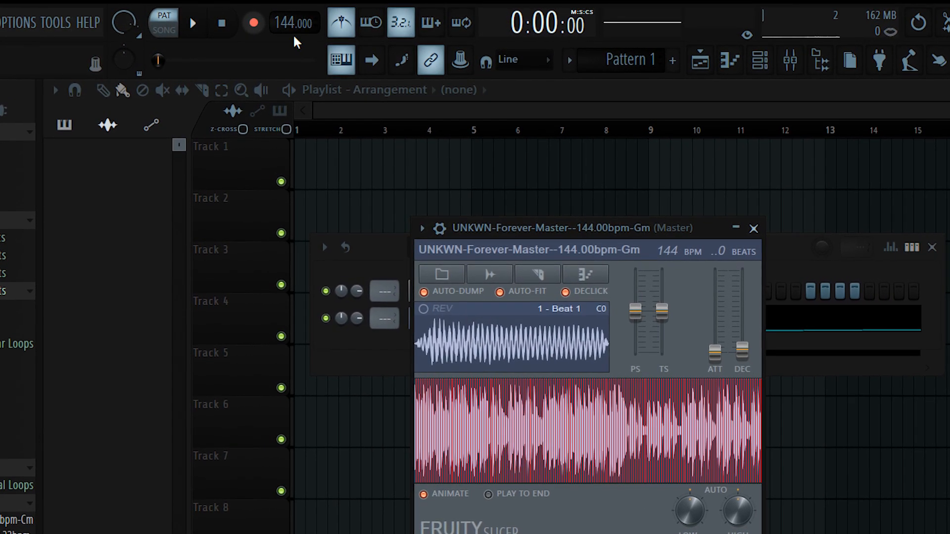
Lower the project tempo to 107 BPM
right_click(294, 31)
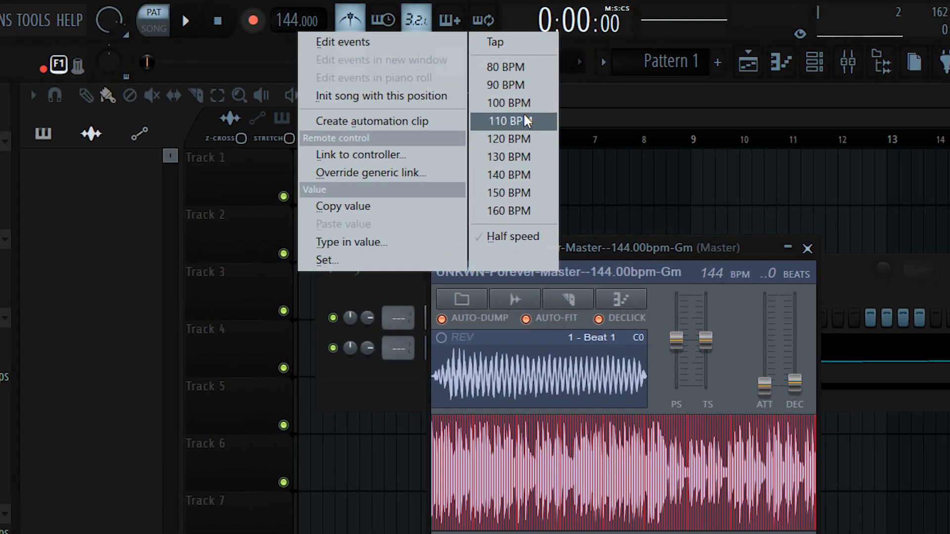
click(525, 120)
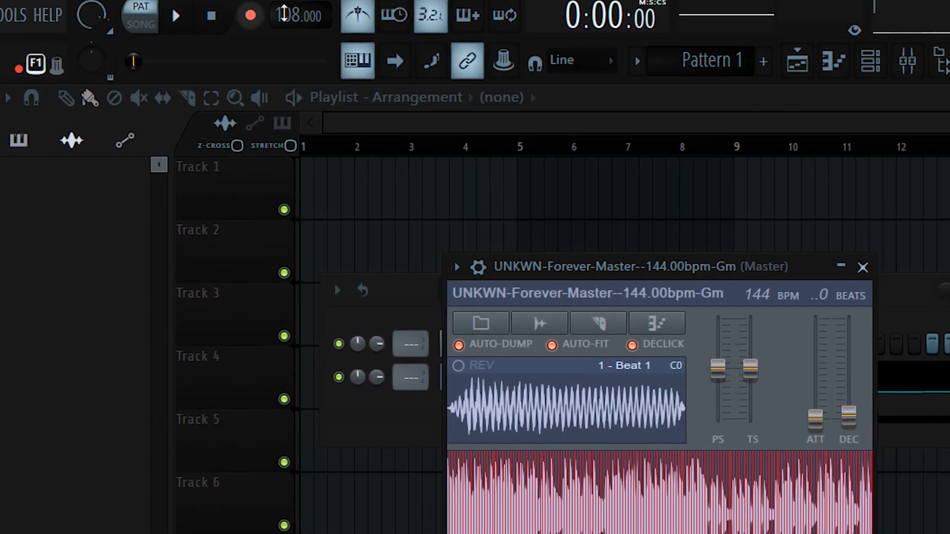
scroll(284, 15, down, 1)
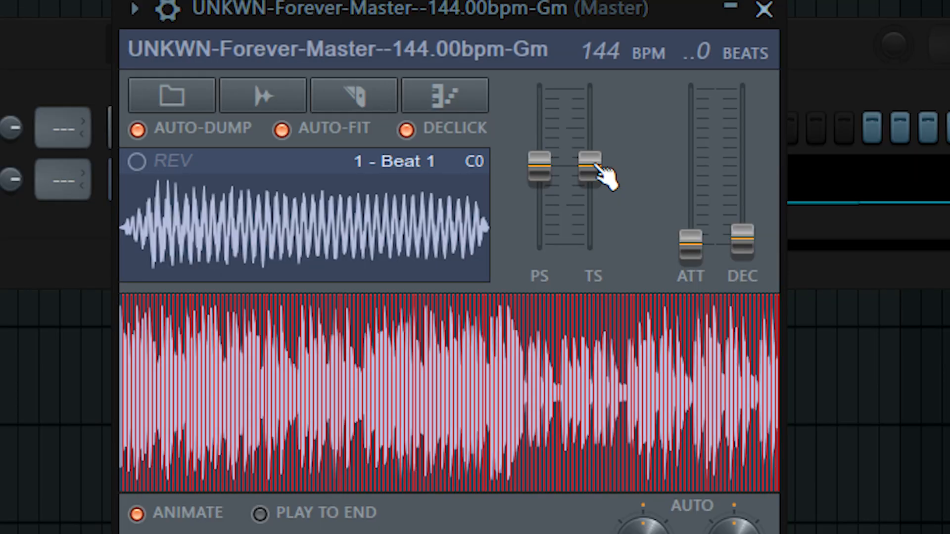
Raise the time stretch (TS) slider of the sliced vocal slightly above its centre position
drag(595, 166, 595, 161)
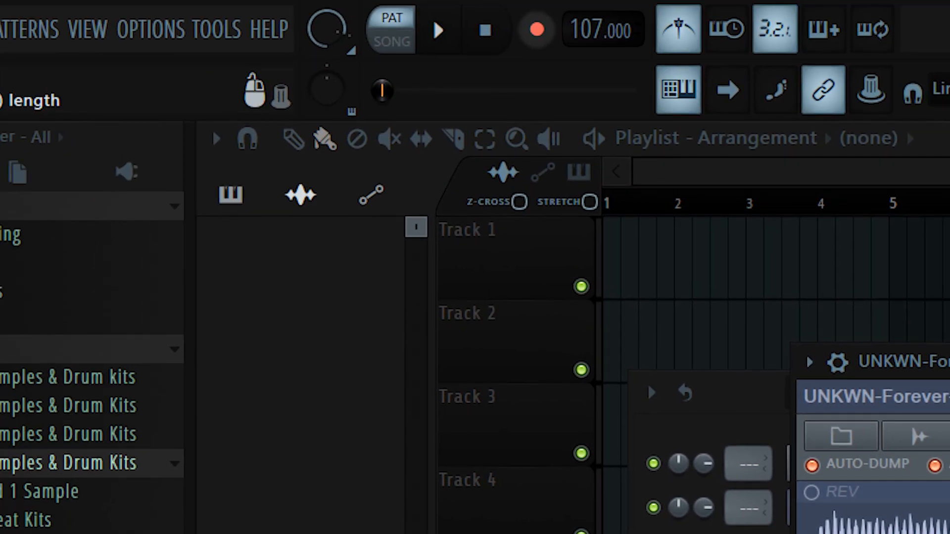
drag(666, 153, 667, 145)
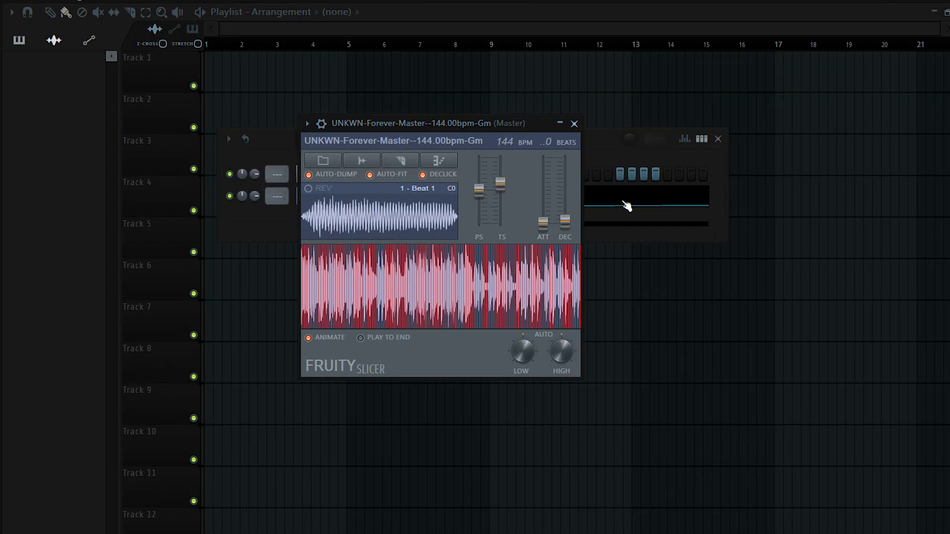
click(624, 203)
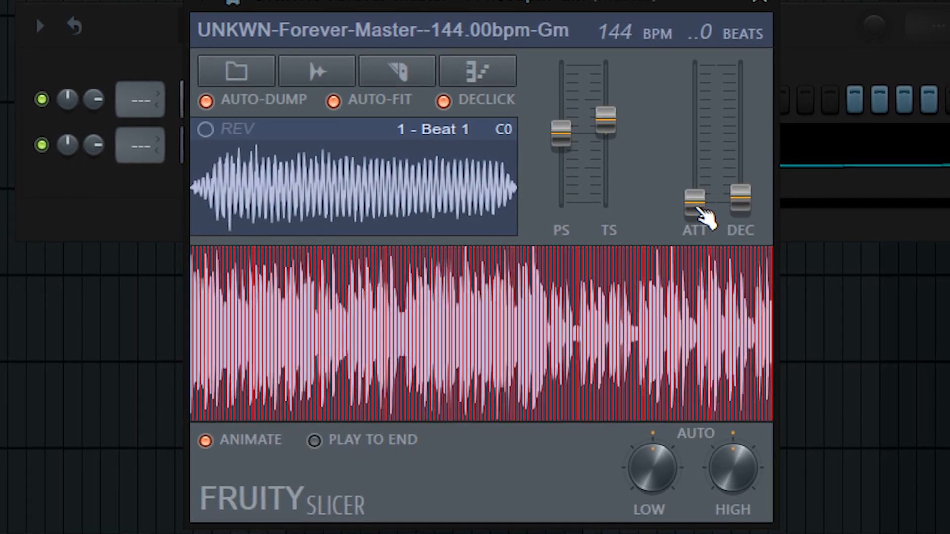
Raise the attack and slightly lower the pitch shift of the sliced vocal, and close the Fruity Slicer window
drag(680, 212, 681, 189)
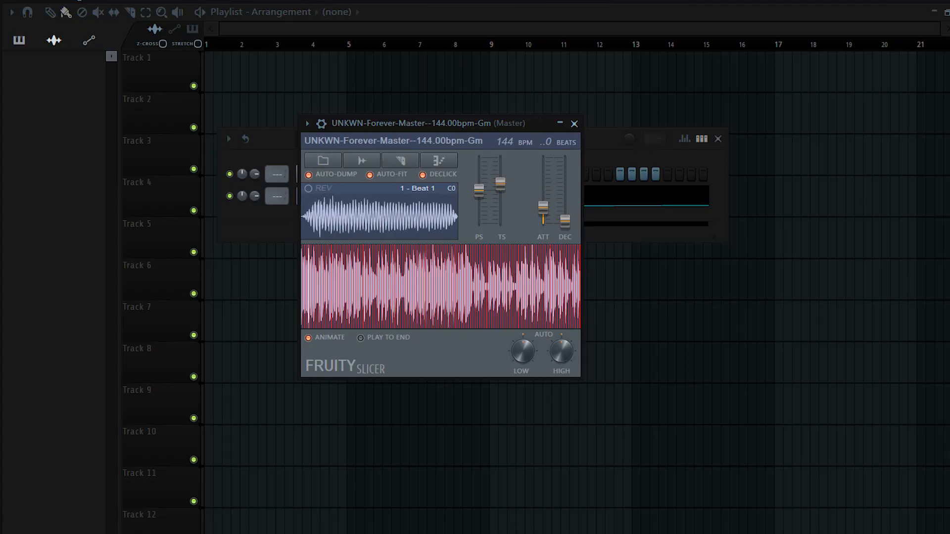
click(605, 200)
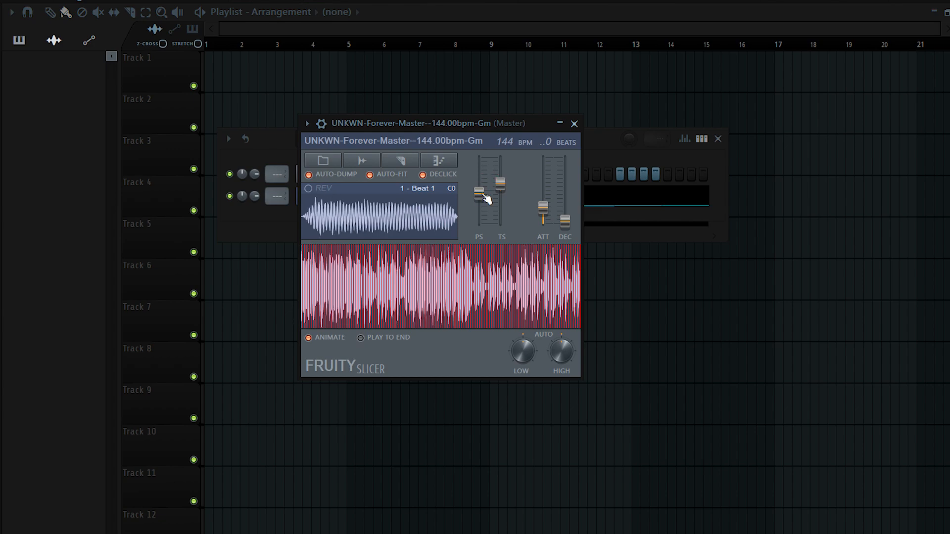
click(575, 124)
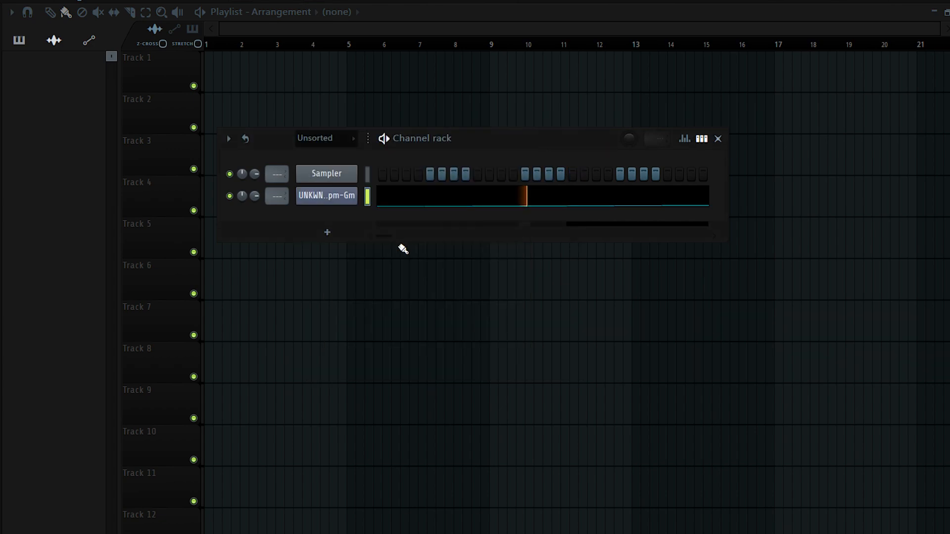
Open the sliced vocal channel's piano roll and clear out its automatically dumped slice notes
click(400, 208)
scroll(335, 304, down, 6)
key(ctrl+x)
scroll(231, 310, up, 4)
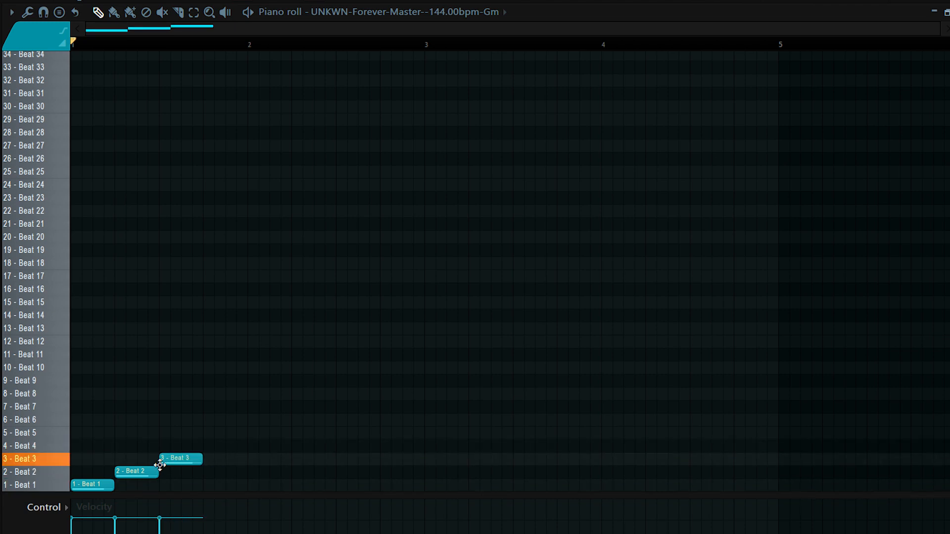
Continue the ascending staircase of slice notes from Beat 4 through Beat 9 and play the phrase
click(207, 446)
key(space)
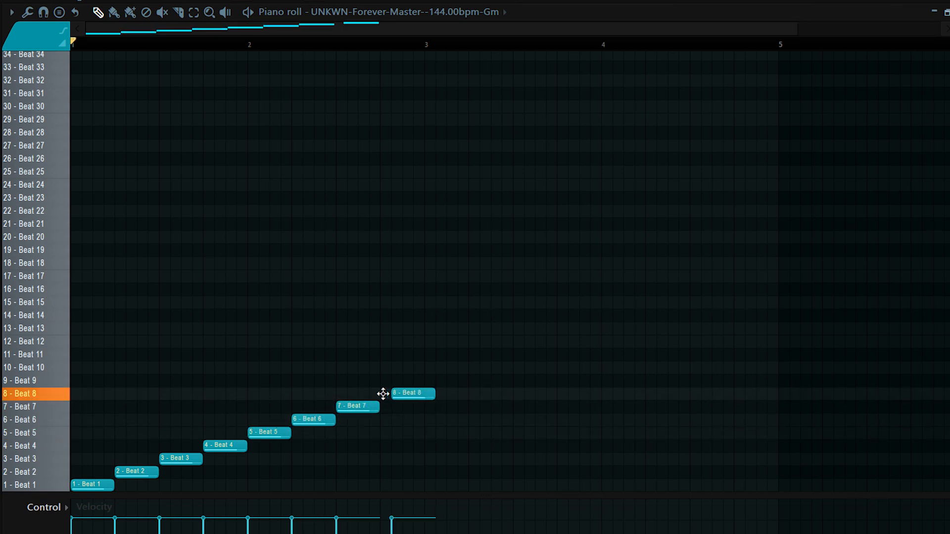
key(space)
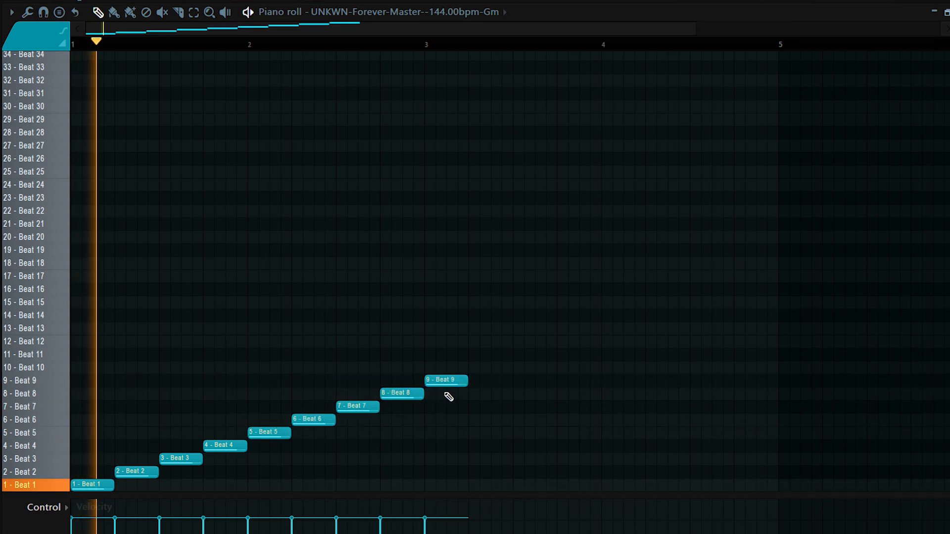
key(space)
Remove the Beat 7 note and rework the ending so Beat 8 and Beat 9 directly follow Beat 6, auditioning the phrase
right_click(345, 408)
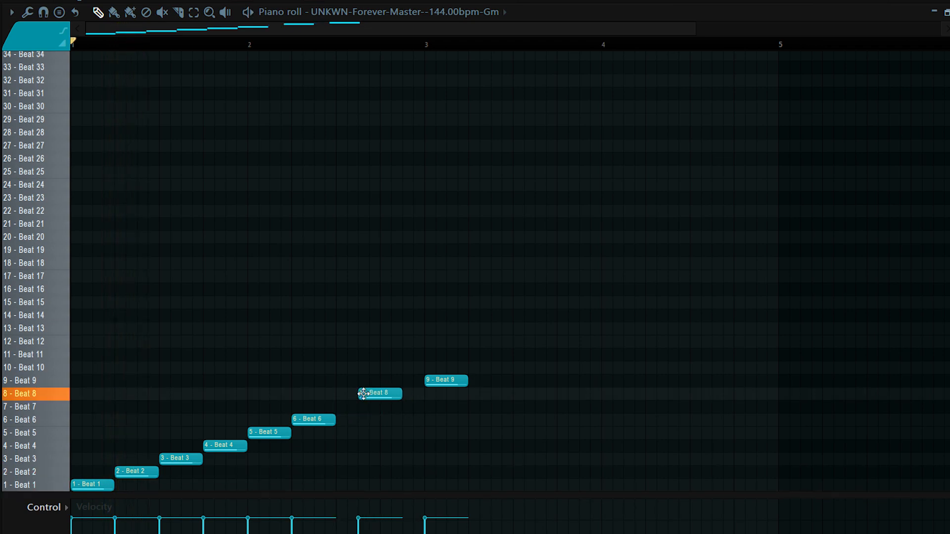
key(space)
right_click(453, 383)
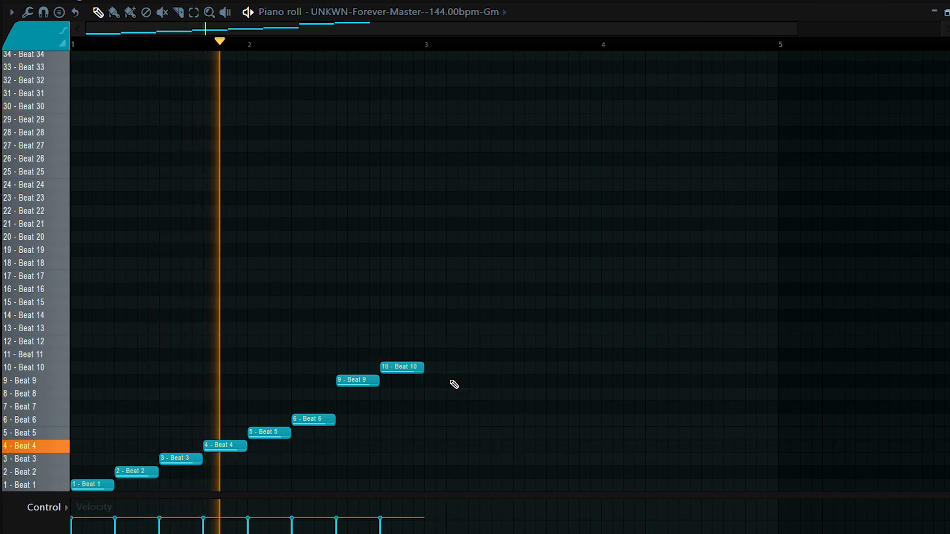
drag(324, 366, 433, 397)
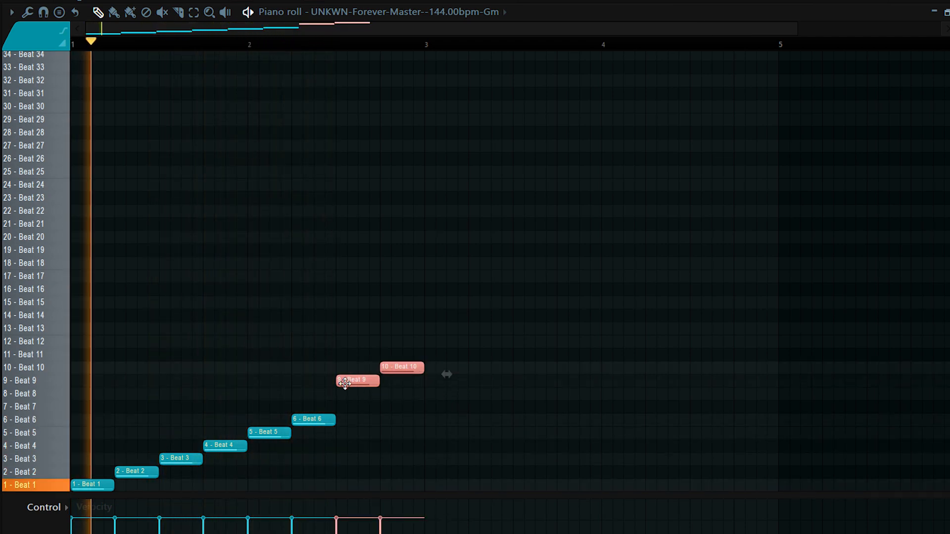
drag(345, 383, 341, 396)
click(388, 418)
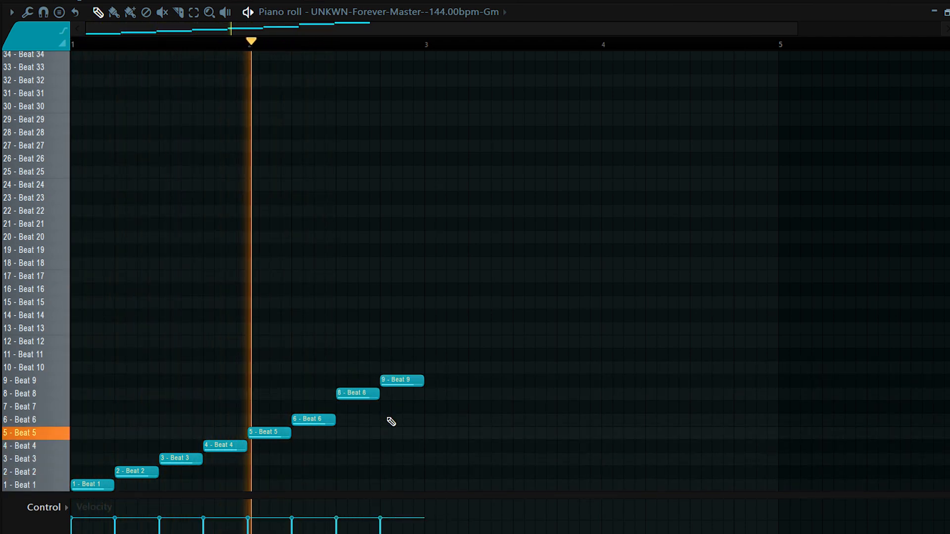
key(space)
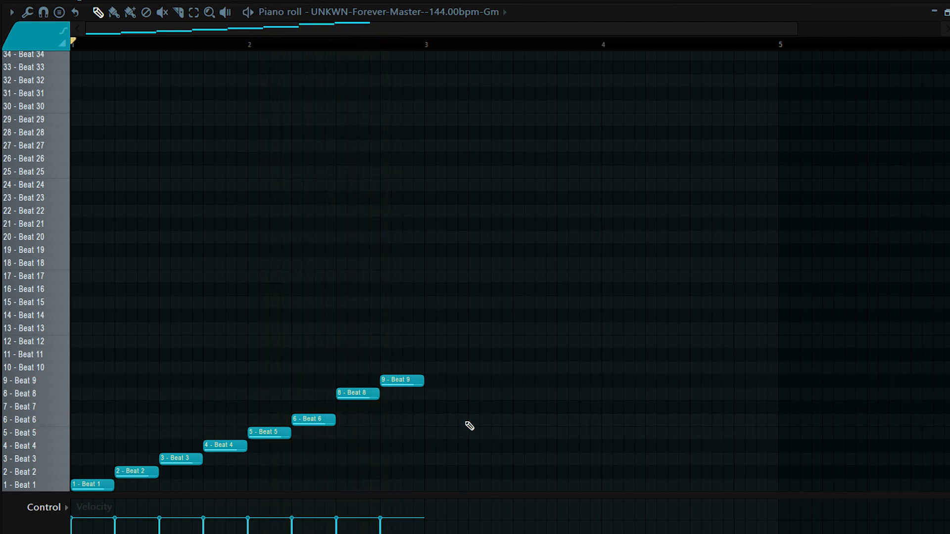
Duplicate the two-bar vocal phrase into bars 3 and 4 and play it back
key(ctrl+b)
scroll(471, 426, down, 2)
key(space)
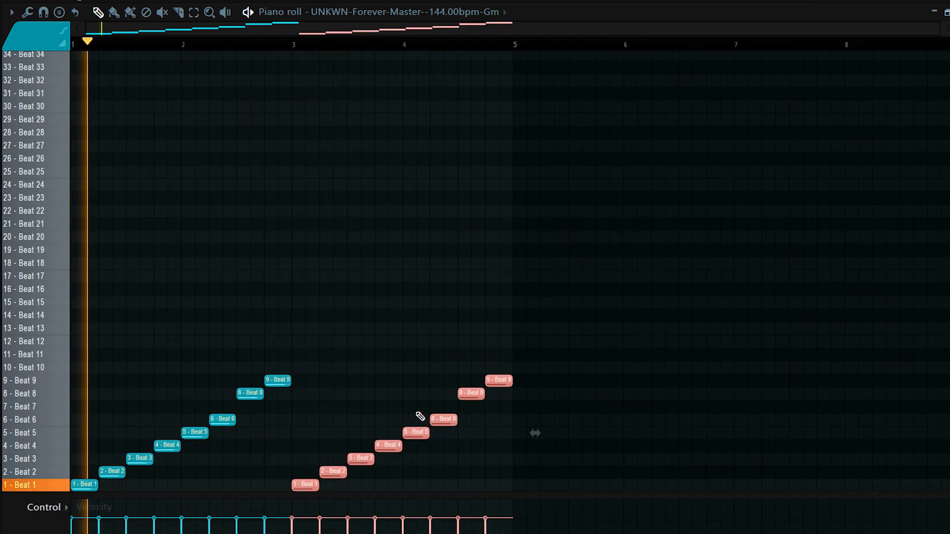
Move the last two notes of the duplicated phrase in bar 4 up to Beat 10 and Beat 11
scroll(499, 435, up, 2)
drag(411, 351, 559, 406)
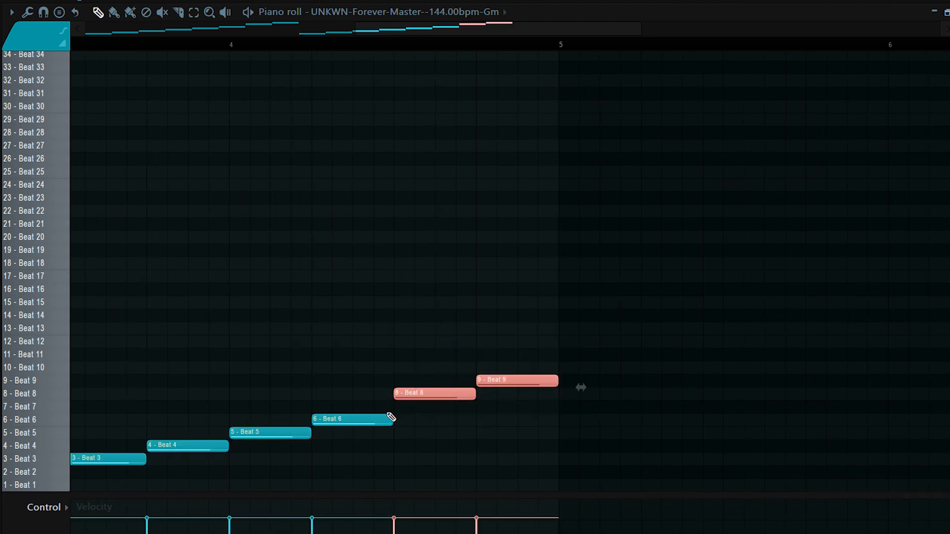
key(shift+Up)
key(shift+Up)
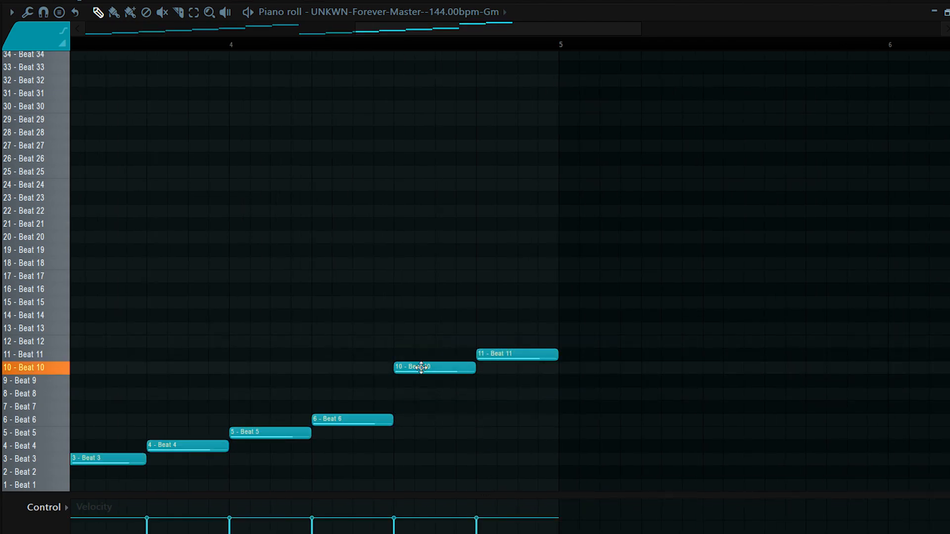
scroll(517, 397, down, 3)
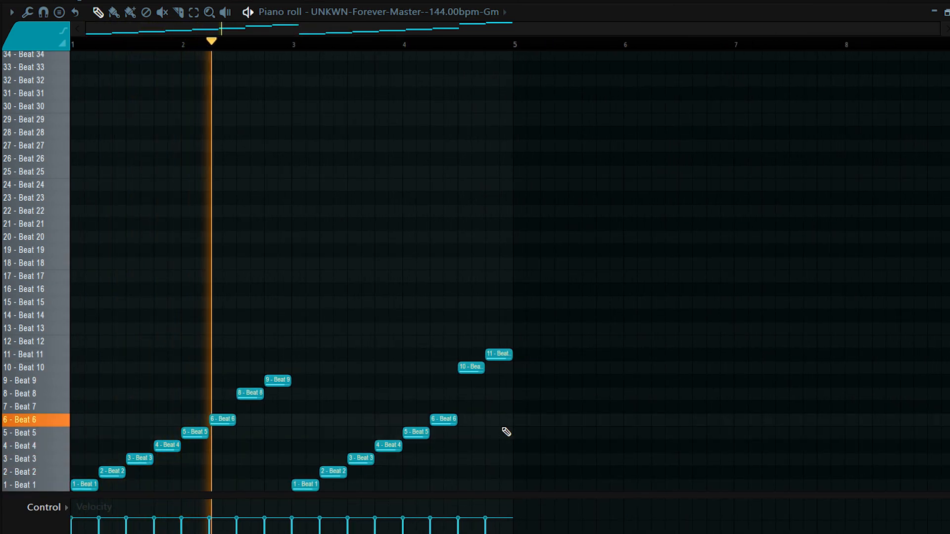
Duplicate the four-bar vocal pattern into bars 5 to 8, deselect the copied notes and stop playback
key(ctrl+b)
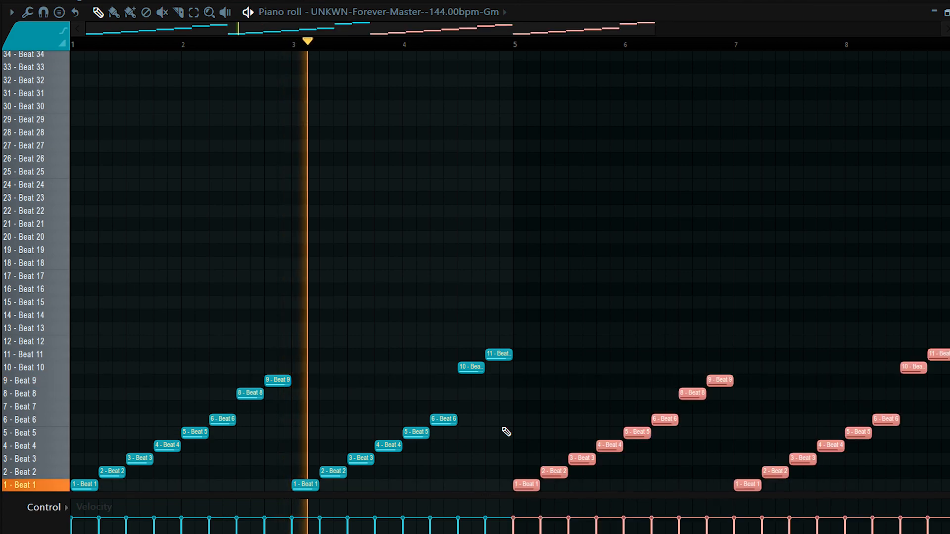
scroll(394, 432, down, 2)
key(ctrl+d)
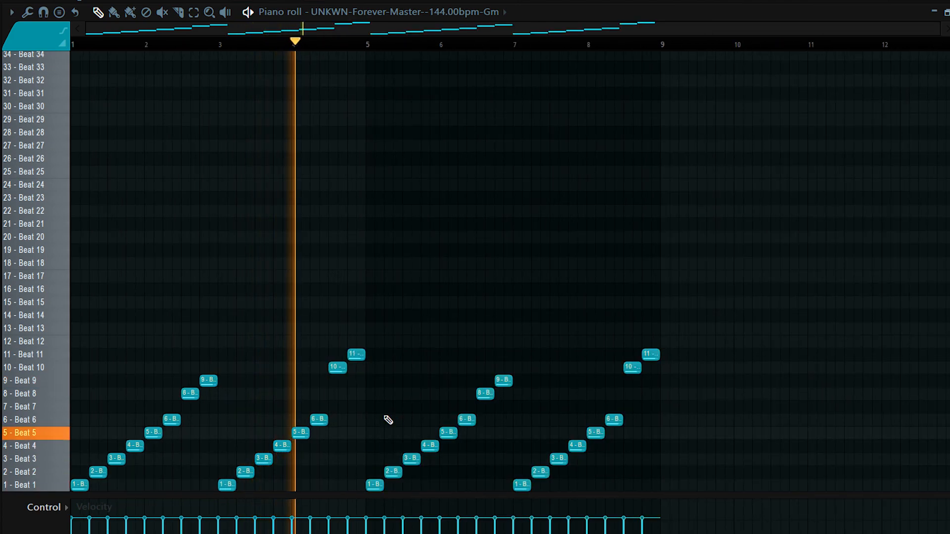
key(space)
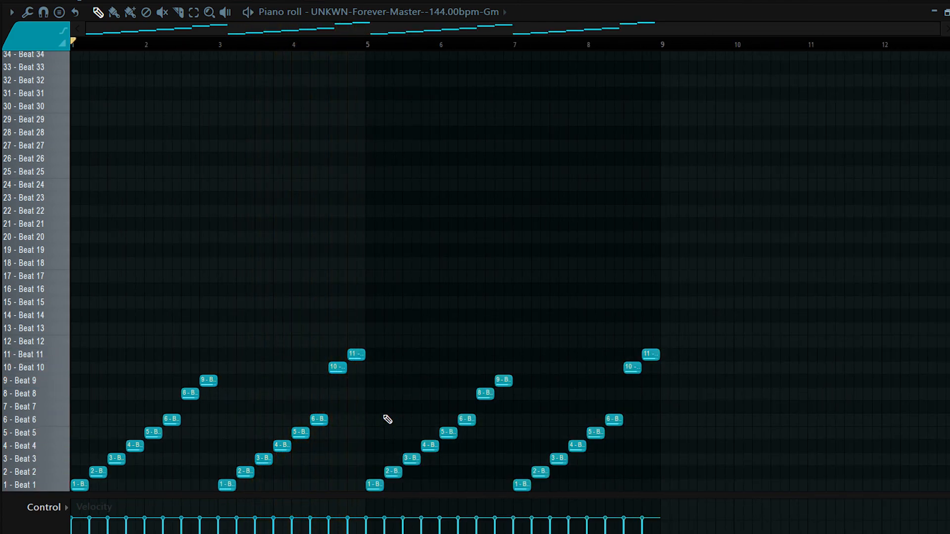
Move the last two notes of bar 6 to Beat 11 and Beat 12, deselect them and audition the phrase
scroll(388, 419, up, 2)
scroll(611, 235, up, 2)
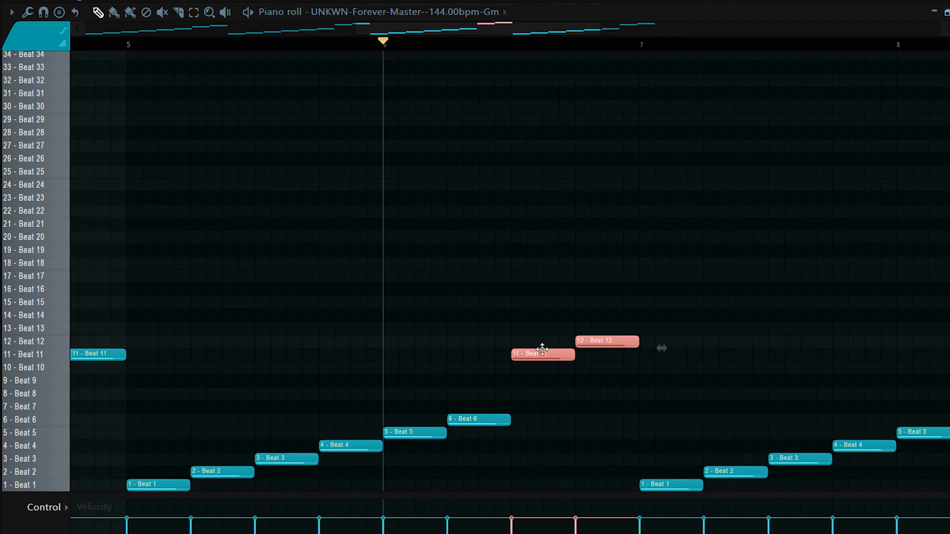
scroll(542, 350, down, 2)
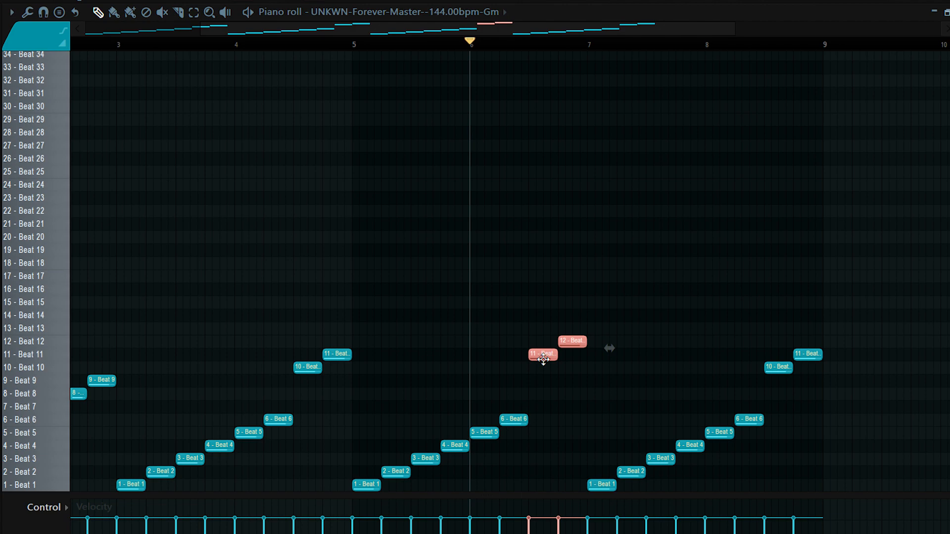
key(space)
click(540, 408)
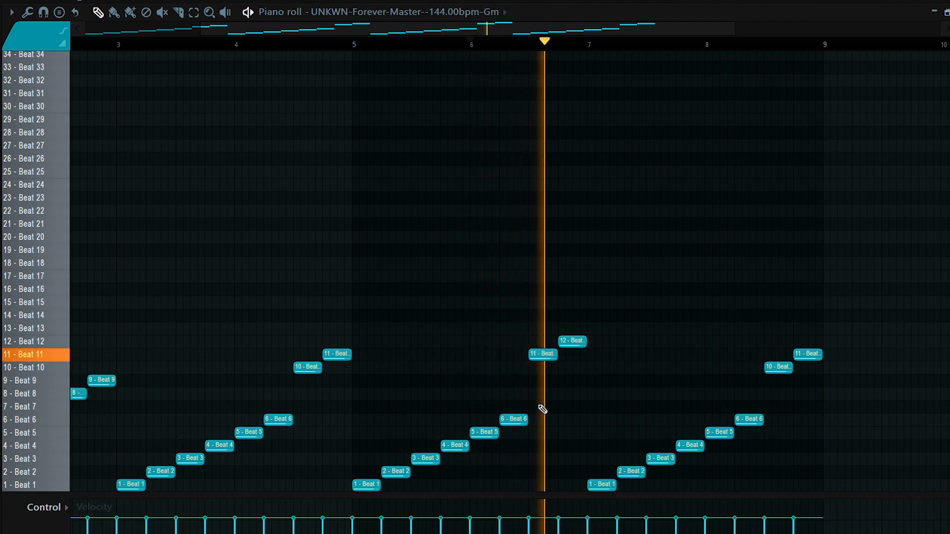
key(space)
Move the last two notes of bar 8 up to Beat 14 and Beat 15 and play the pattern back
scroll(770, 343, up, 2)
drag(770, 344, 866, 396)
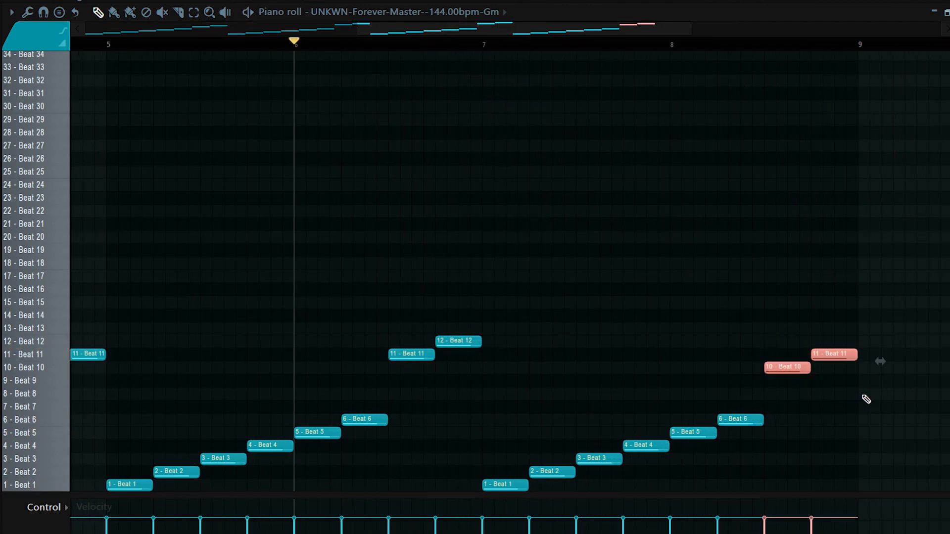
scroll(834, 422, down, 1)
scroll(793, 399, down, 2)
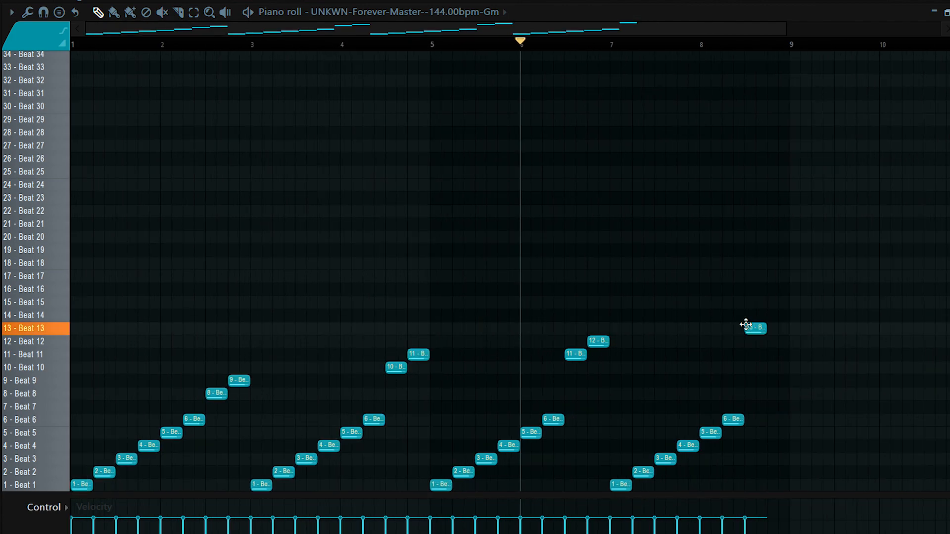
scroll(756, 331, up, 3)
key(space)
scroll(829, 430, down, 3)
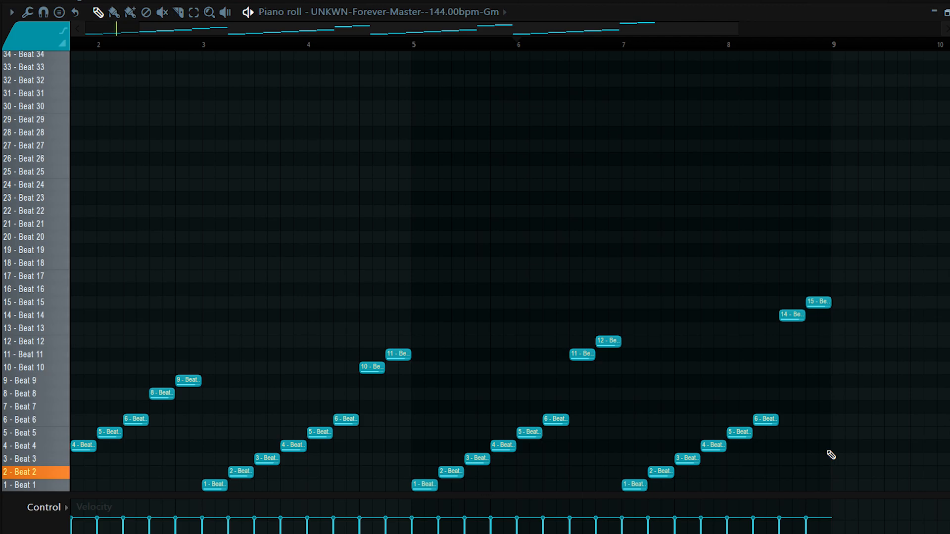
Add an Analog Lab V instrument channel and try presets from its Keys category, including Night Call Split
scroll(836, 456, down, 1)
key(F7)
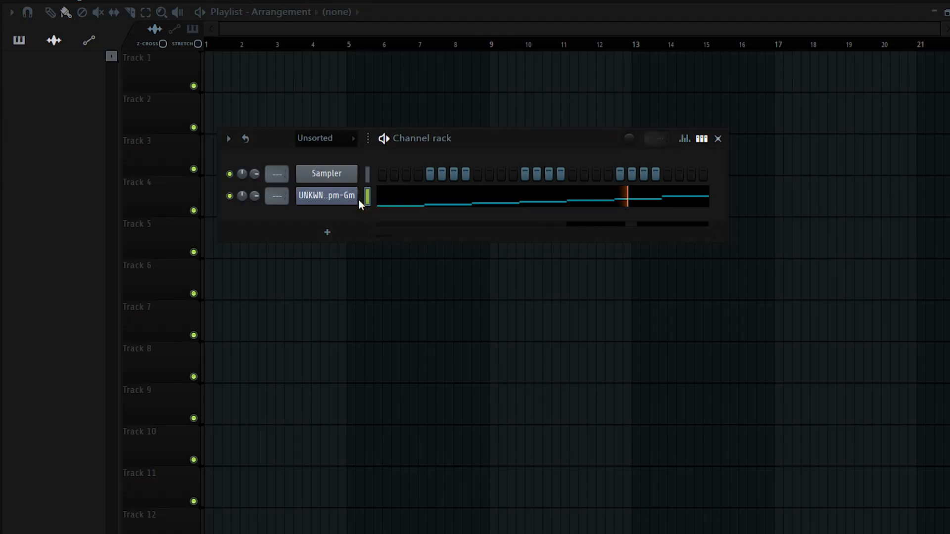
click(327, 232)
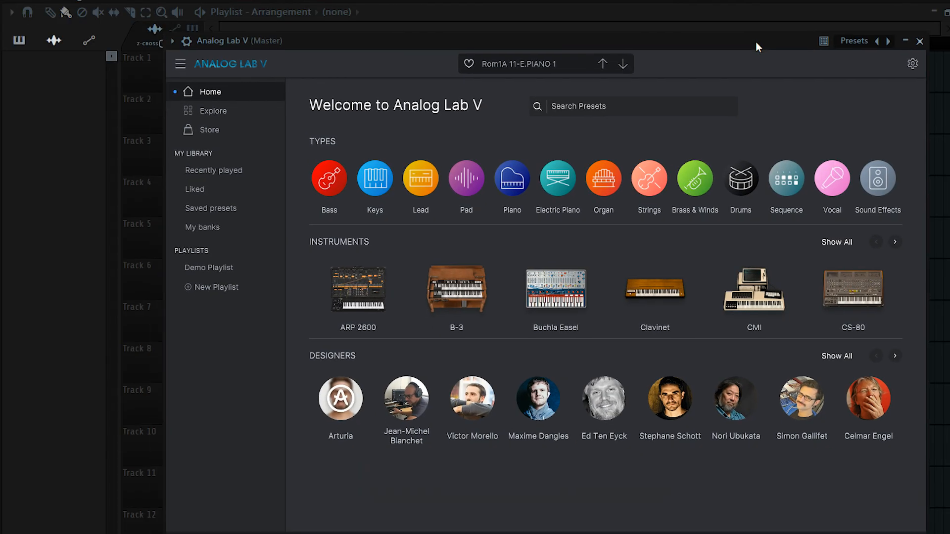
click(384, 180)
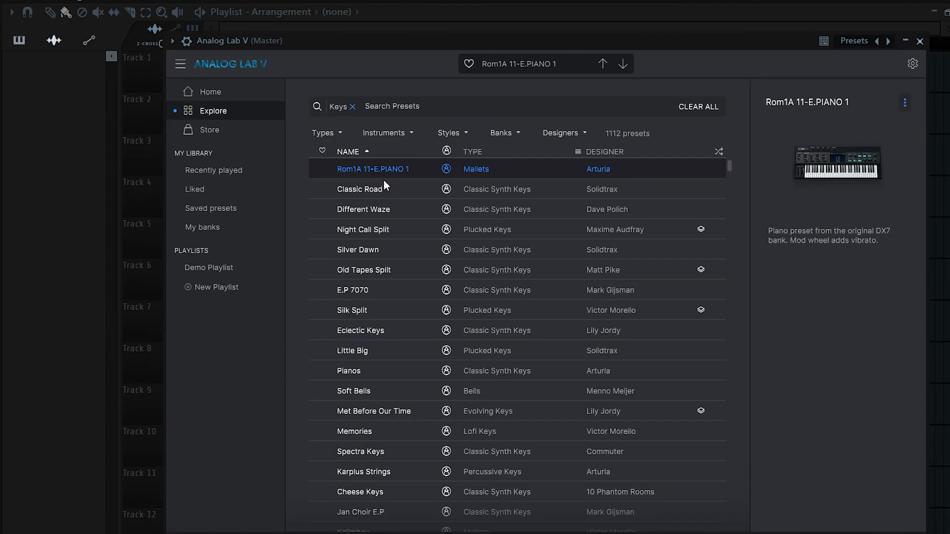
click(412, 231)
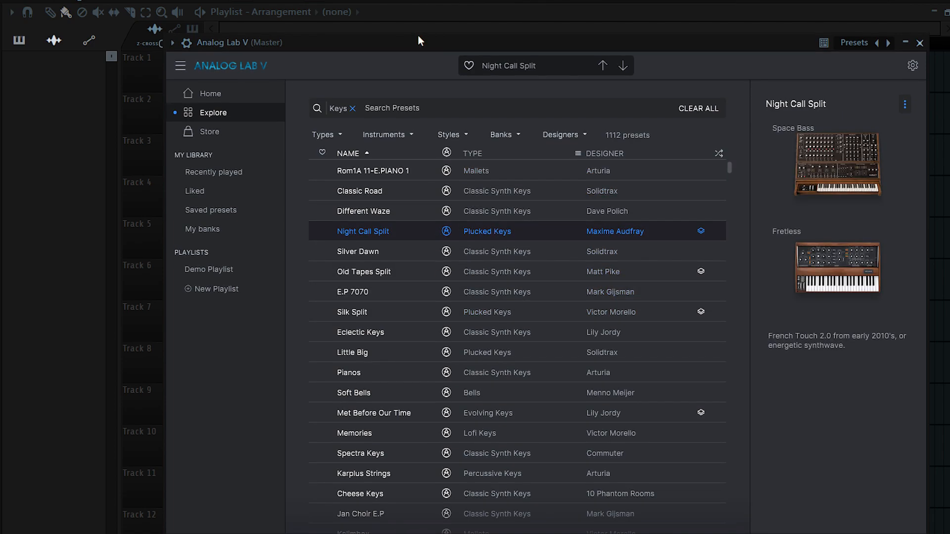
click(399, 178)
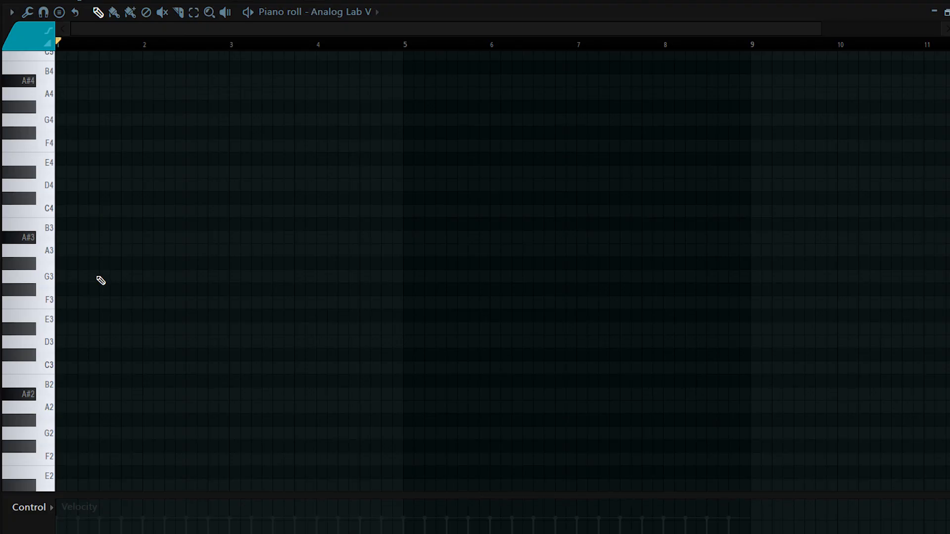
Draw a one-bar F#4 note in bar 1 and a one-bar G#4 note in bar 2, auditioning them
scroll(99, 277, up, 3)
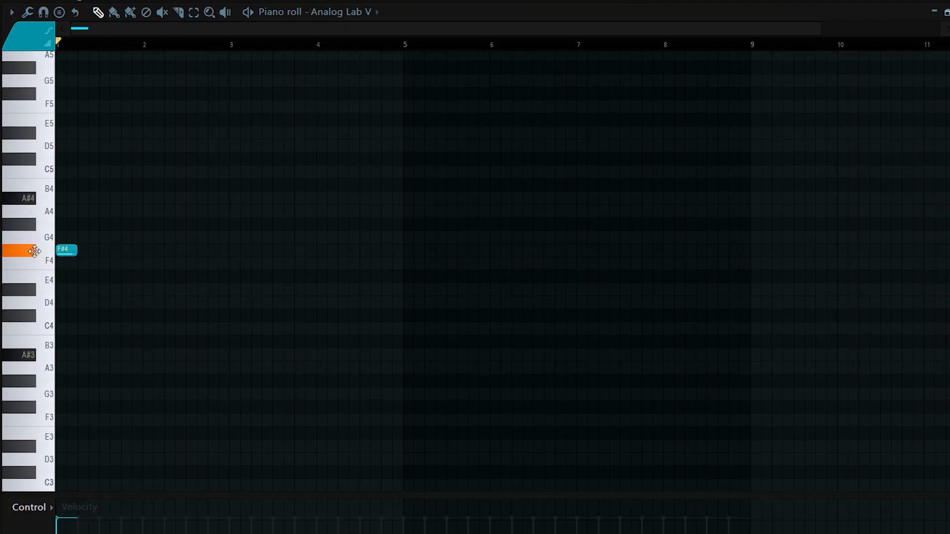
drag(73, 250, 141, 253)
key(space)
key(space)
click(149, 237)
click(146, 226)
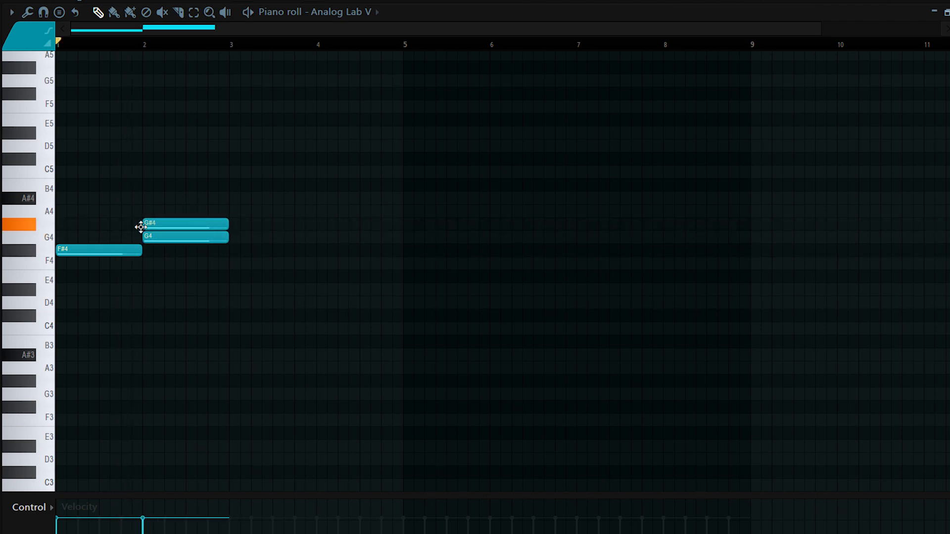
key(space)
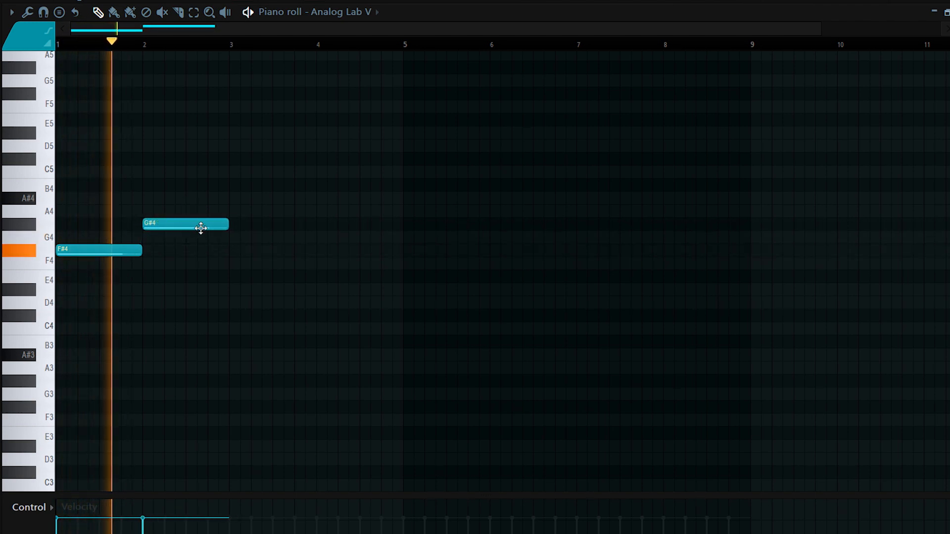
Split bar 2 between half-bar G#4 and A4 notes and duplicate the two-bar root line into bars 3 and 4
drag(234, 213, 199, 216)
drag(270, 213, 227, 222)
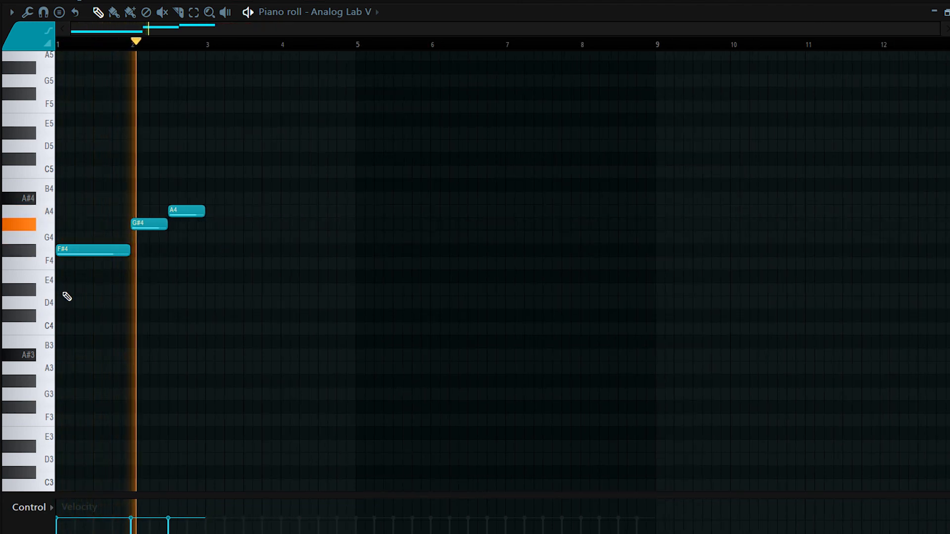
scroll(66, 297, up, 2)
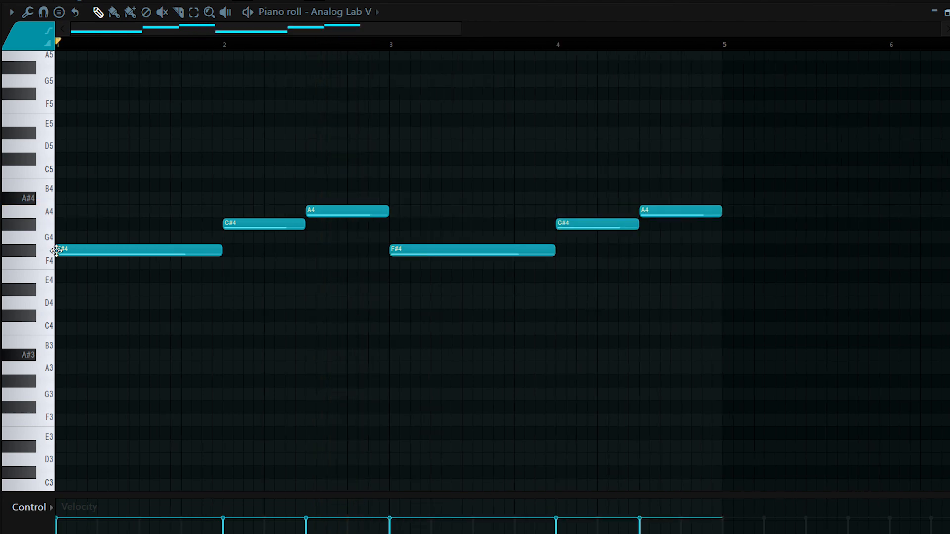
Stack one-bar A4, C#5 and E5 notes above the F#4 root in bar 1 and play the chord
drag(73, 171, 50, 119)
key(space)
key(space)
key(space)
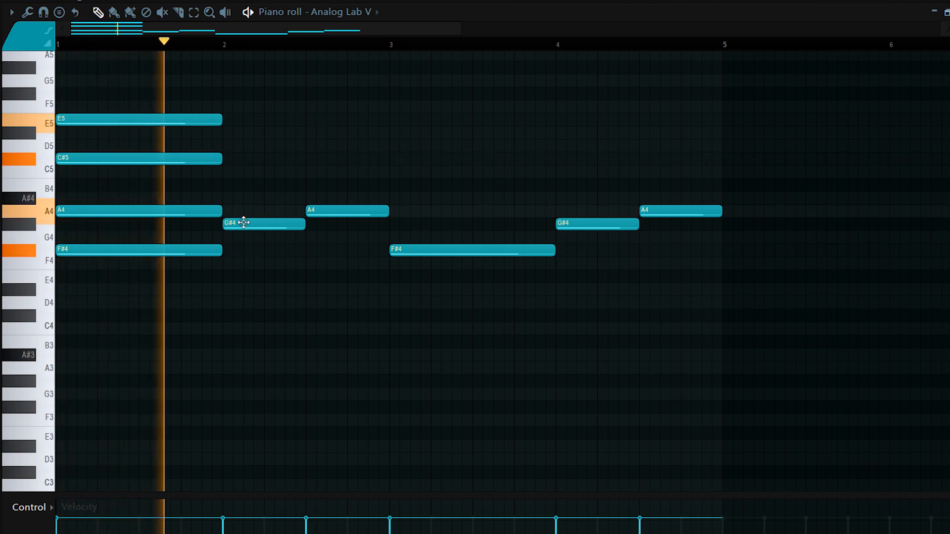
Stack half-bar B4, D#5 and F#5 notes above the G#4 root in bar 2 and play the progression
key(space)
drag(226, 178, 224, 199)
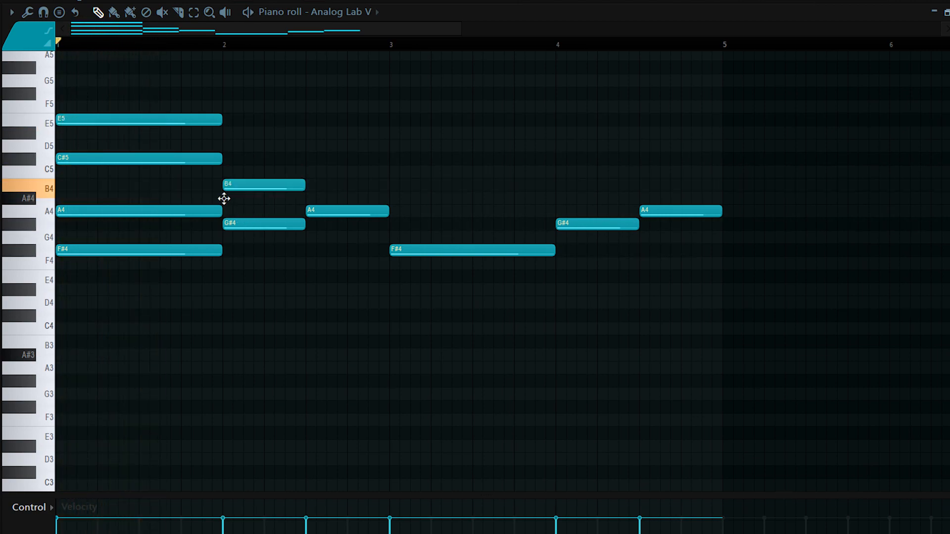
mouse_move(220, 137)
mouse_down()
mouse_move(227, 153)
mouse_move(228, 136)
mouse_up()
key(space)
scroll(242, 127, up, 1)
key(space)
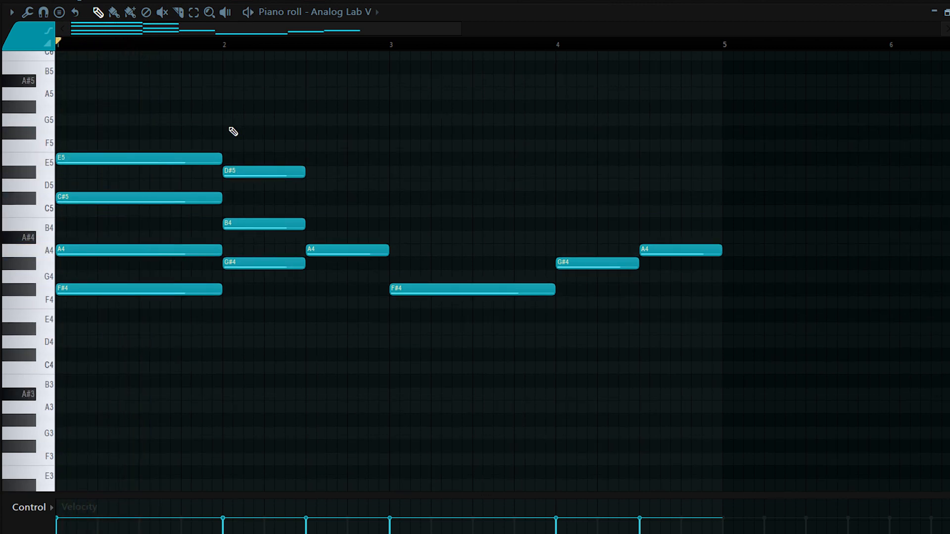
key(space)
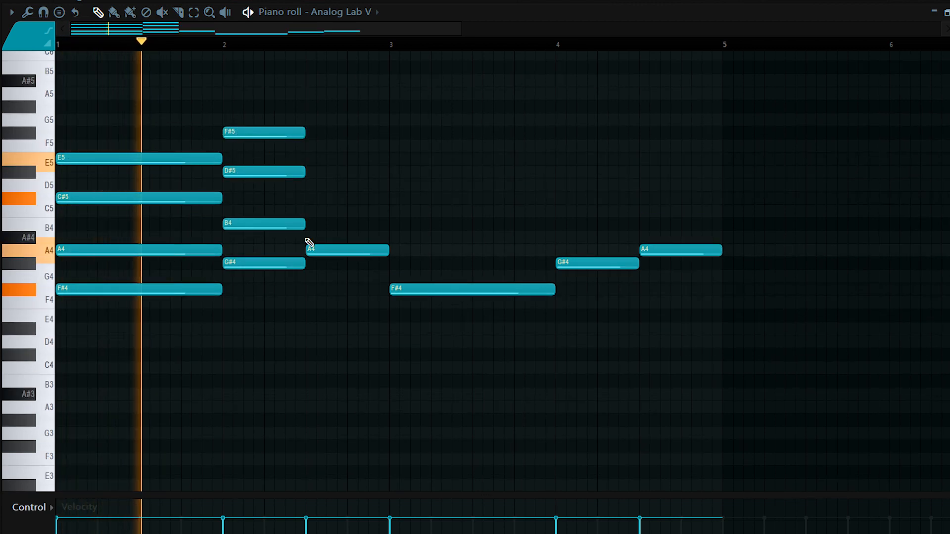
Stack half-bar C#5, E5 and G#5 notes above the A4 root in bar 2 and play the progression
key(space)
click(322, 253)
drag(300, 204, 301, 201)
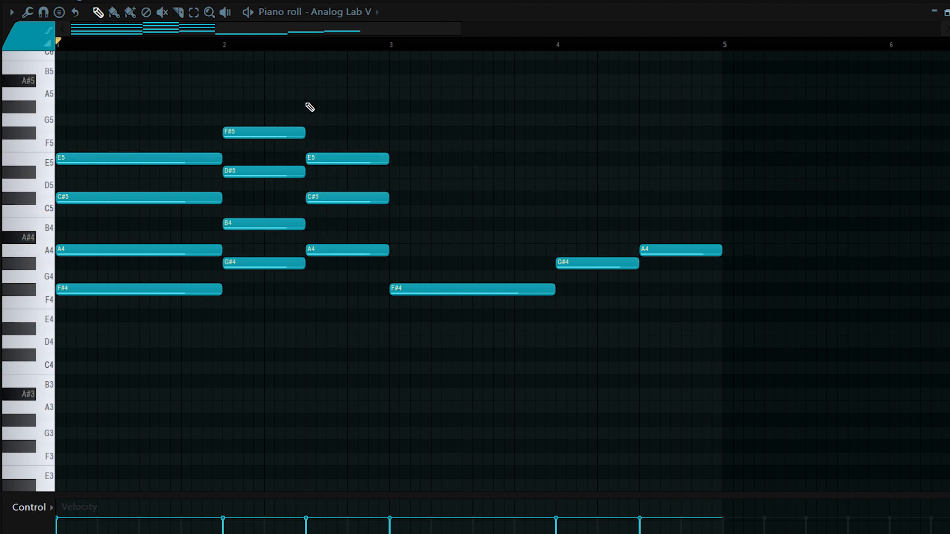
key(space)
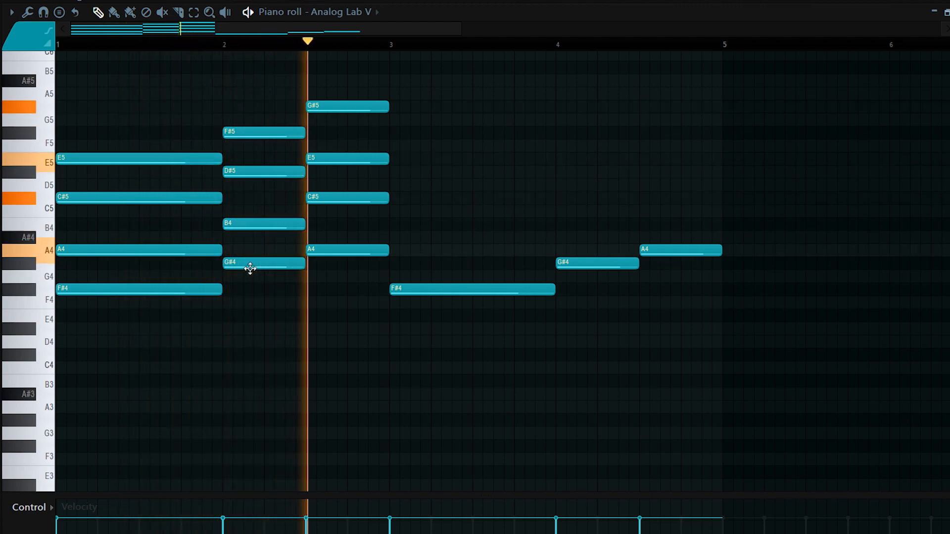
Duplicate the three chords into bars 3 and 4 in place of the bare roots, audition them and deselect the copies
key(space)
key(space)
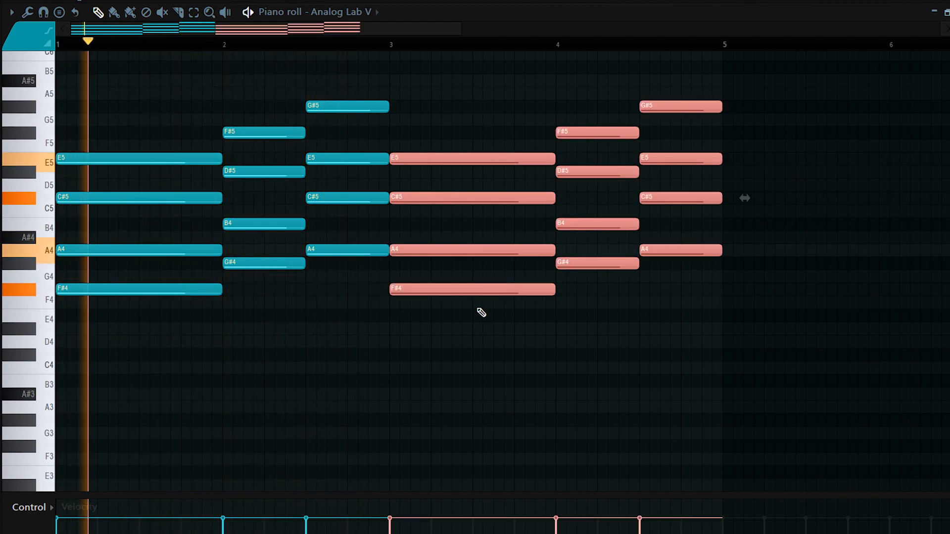
ctrl+click(473, 355)
key(space)
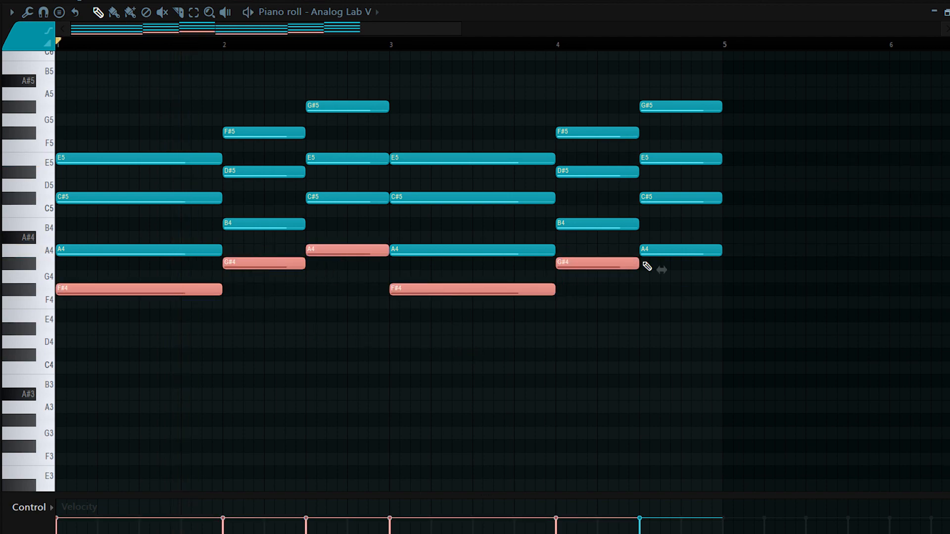
Copy all six chord root notes one octave down to F#3, G#3 and A3, deselect them and play the progression
key(ctrl+c)
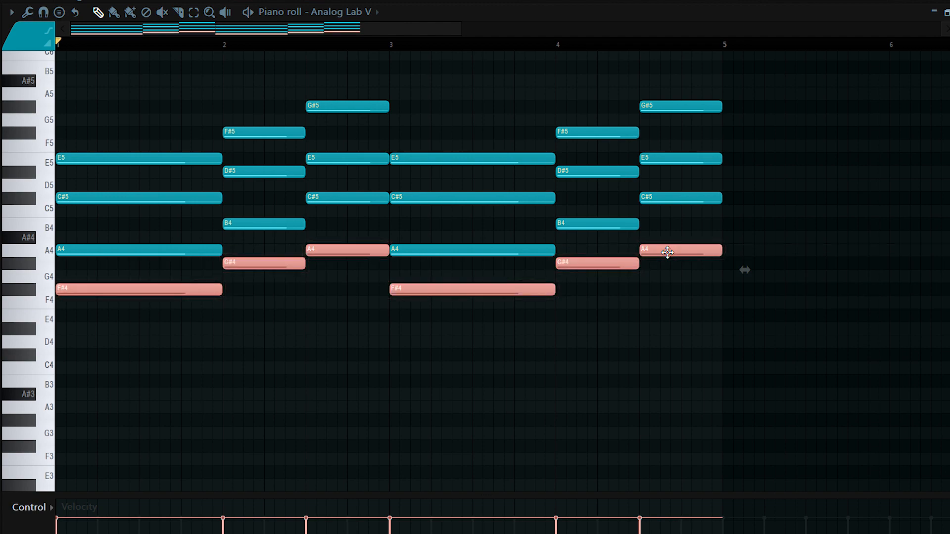
key(ctrl+Down)
click(231, 326)
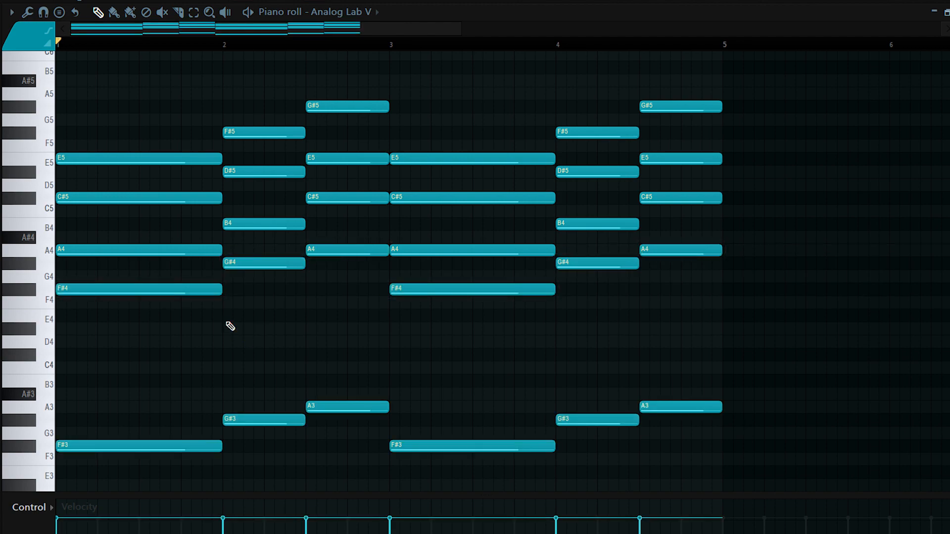
key(space)
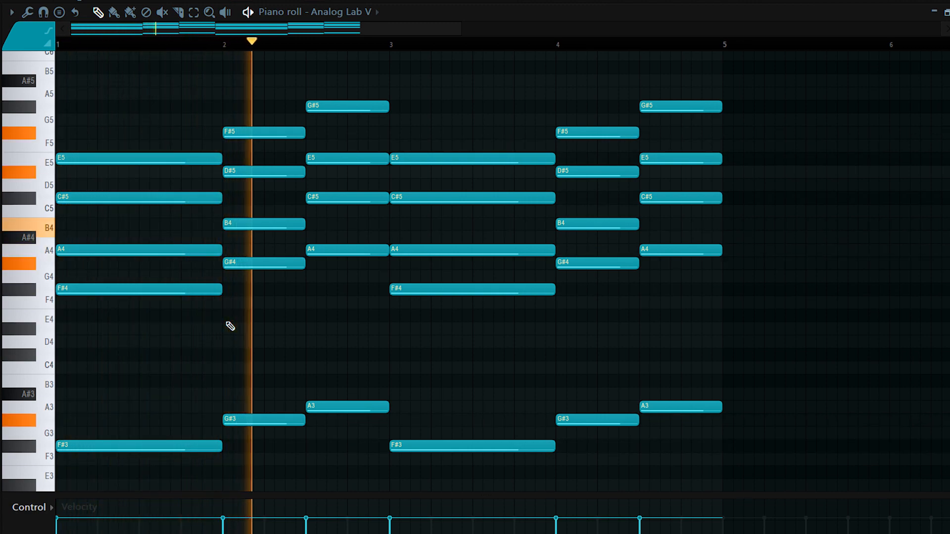
key(space)
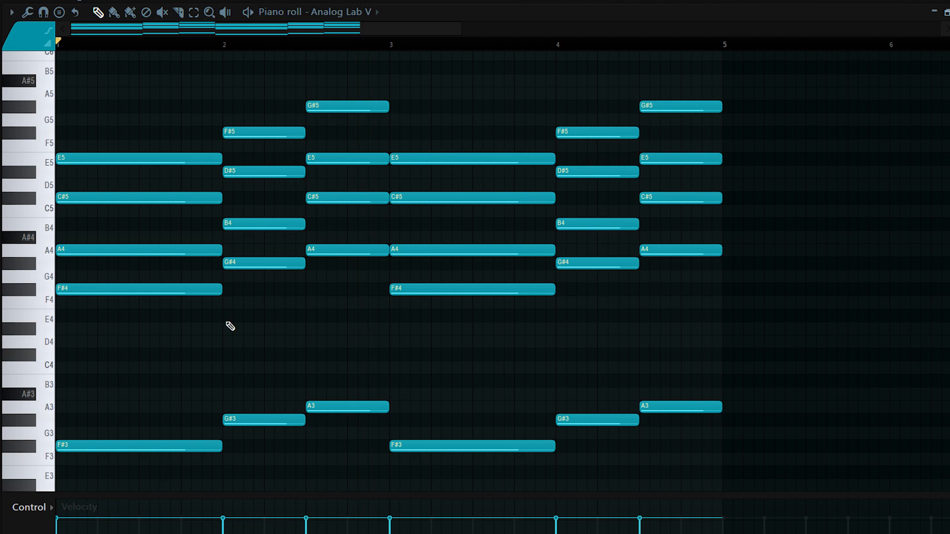
Randomize the chord notes' velocities with bipolar variation and strum their start times with note ends preserved
key(alt+r)
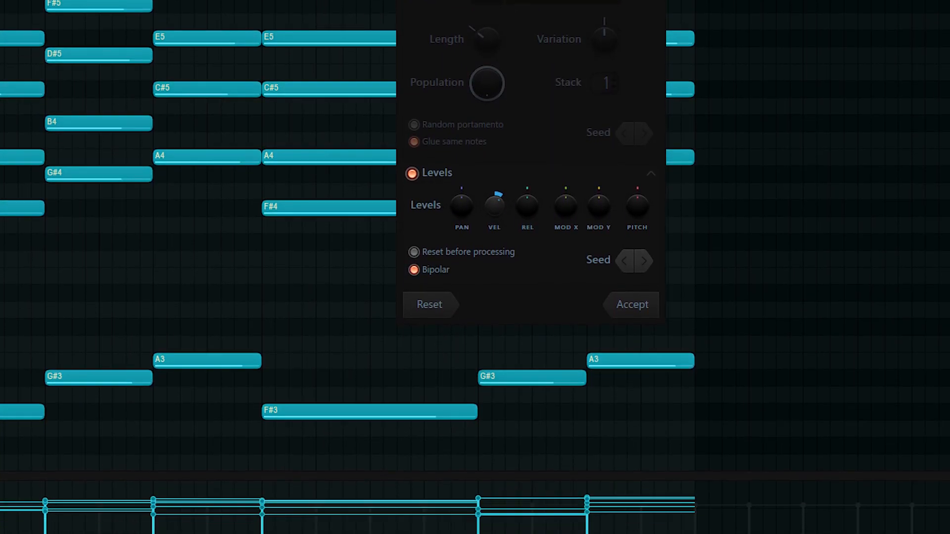
click(632, 269)
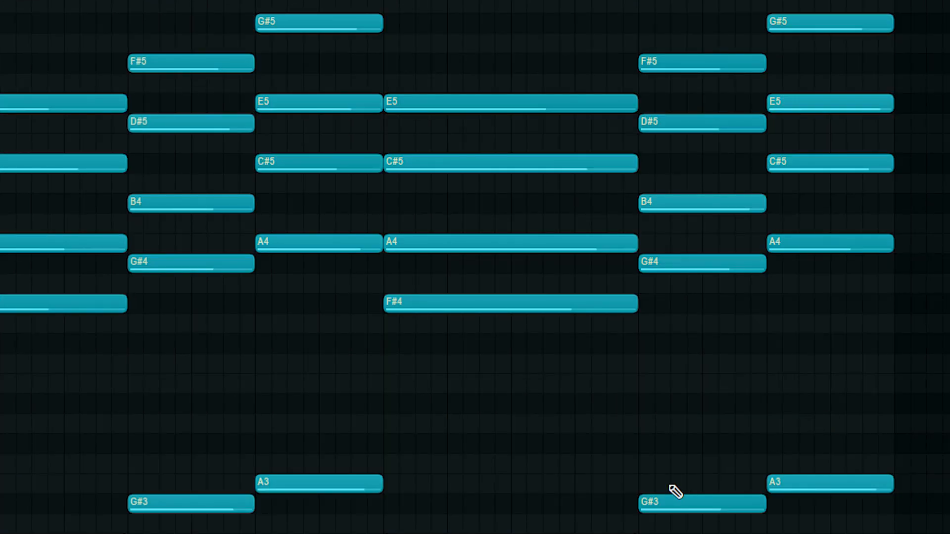
key(alt+s)
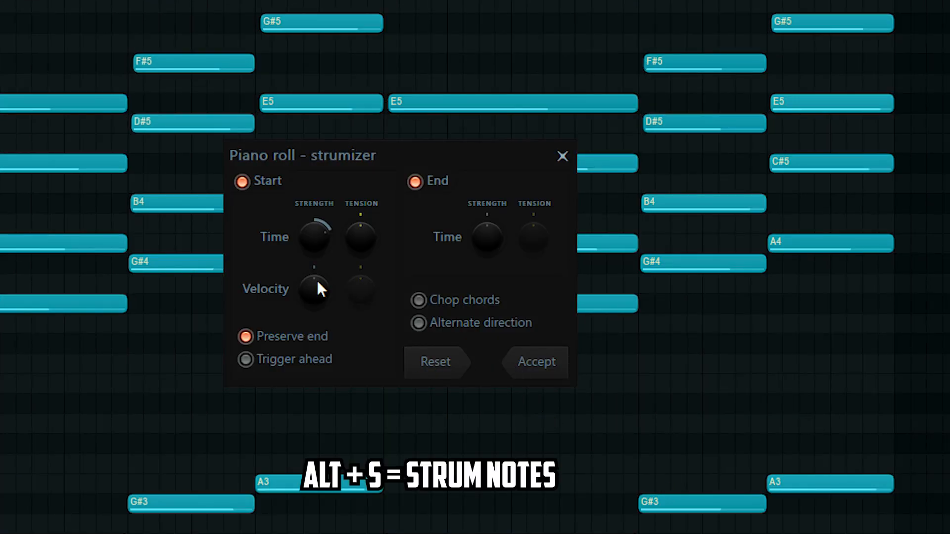
drag(315, 239, 315, 242)
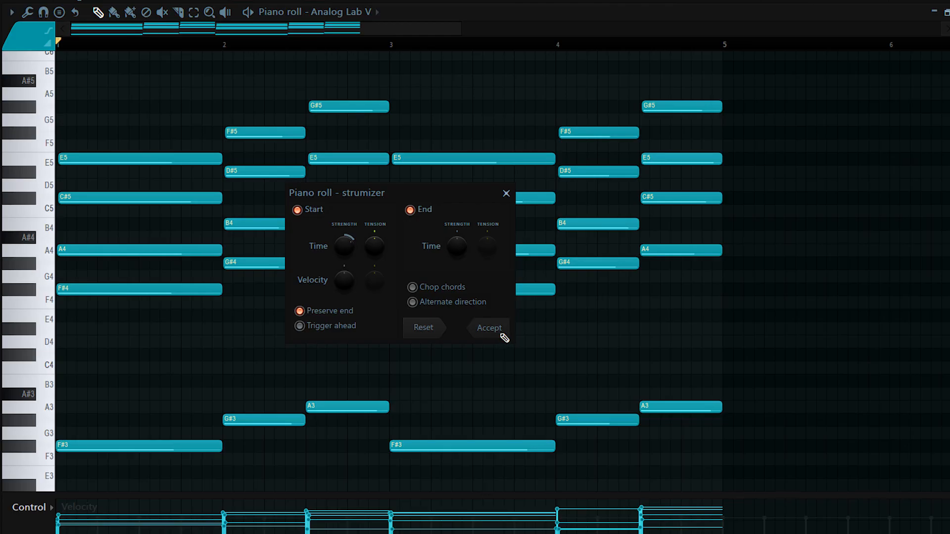
Lower the velocity of all chord notes, deselect them during playback and return to the Channel rack
click(631, 439)
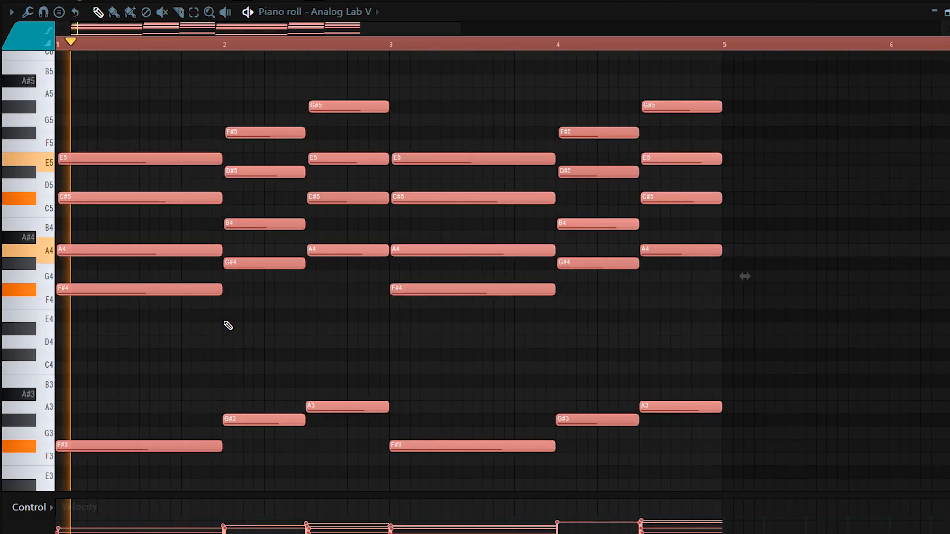
right_click(224, 323)
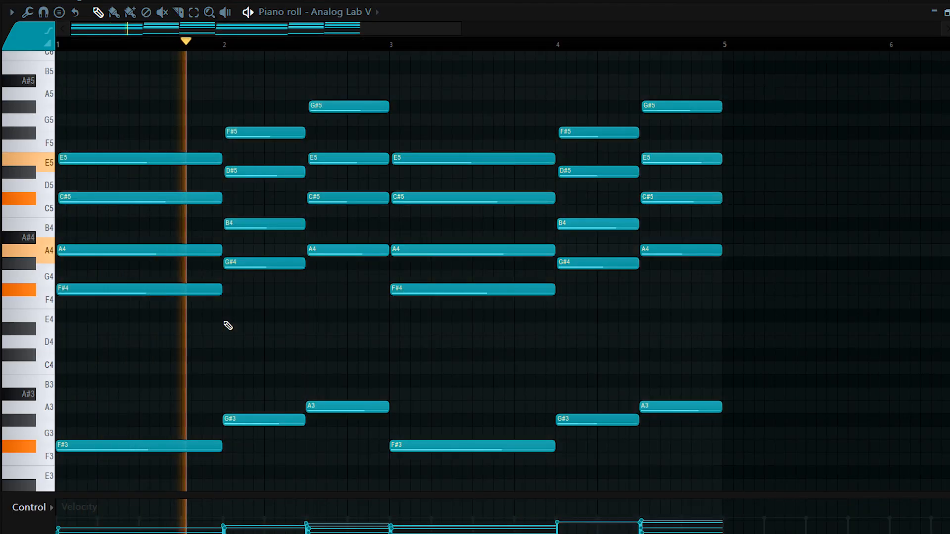
key(F7)
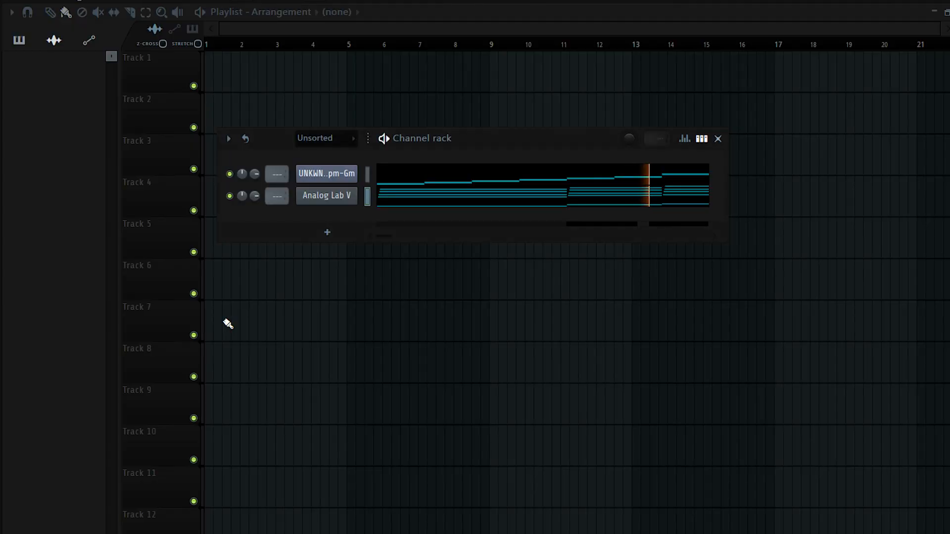
Add a ZENOLOGY channel and filter its preset browser to the E.Piano category
click(345, 197)
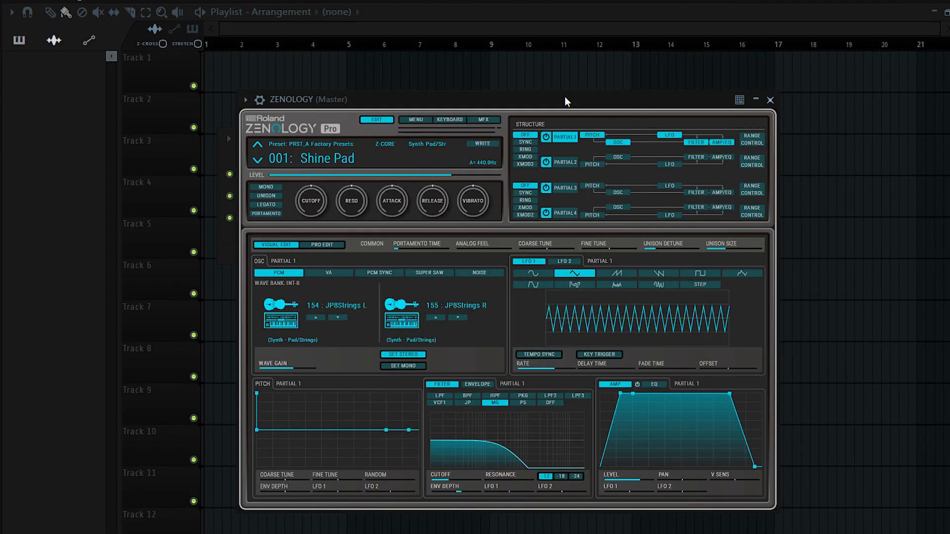
drag(567, 94, 572, 79)
click(310, 143)
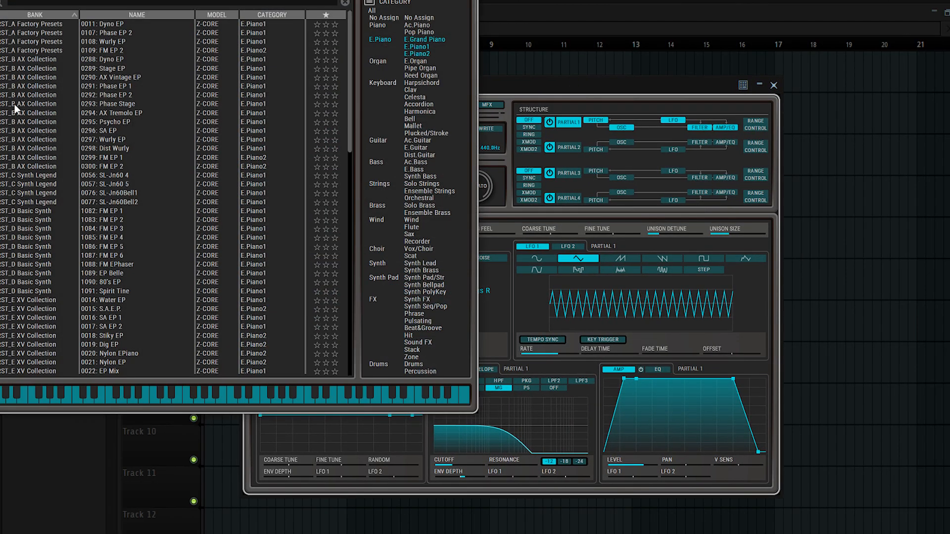
click(374, 39)
click(377, 41)
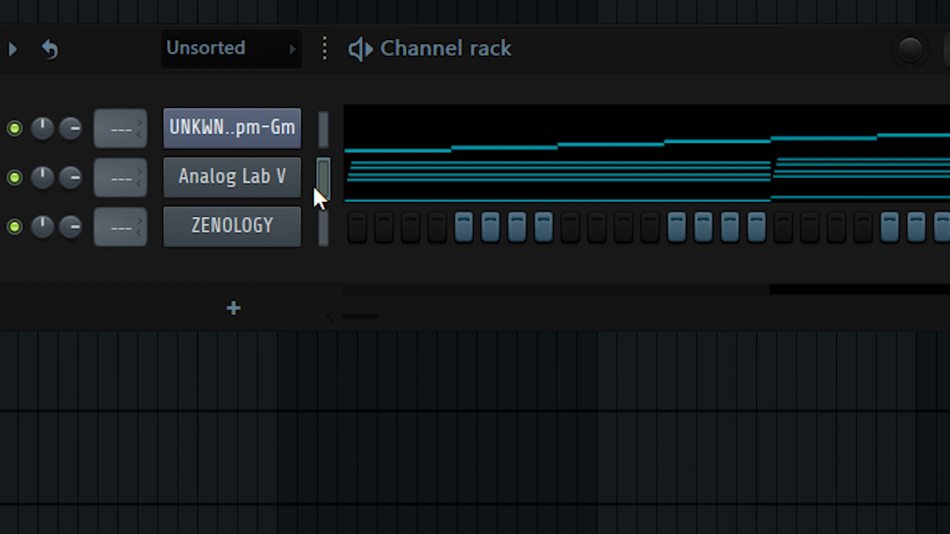
Copy the chord progression from the Analog Lab V channel to the ZENOLOGY channel and play the layered chords
click(366, 200)
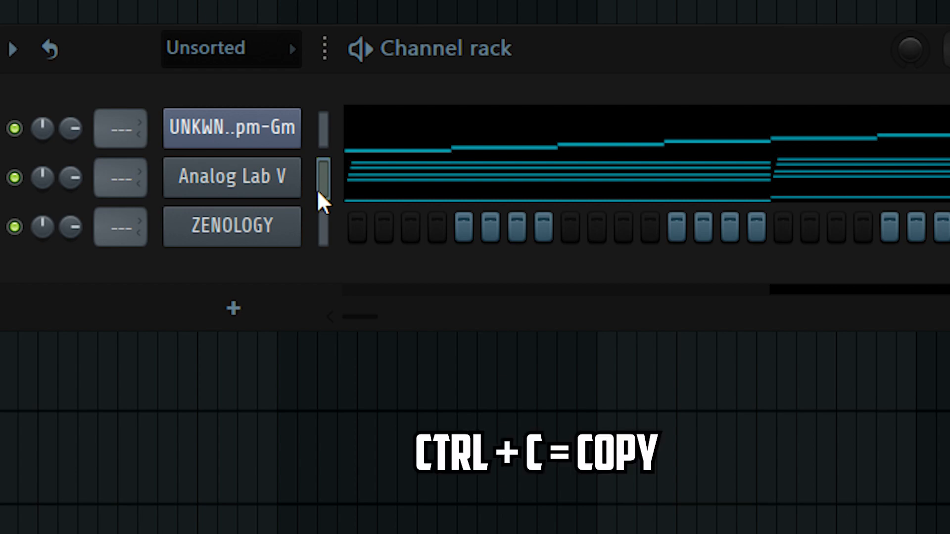
click(326, 239)
key(ctrl+v)
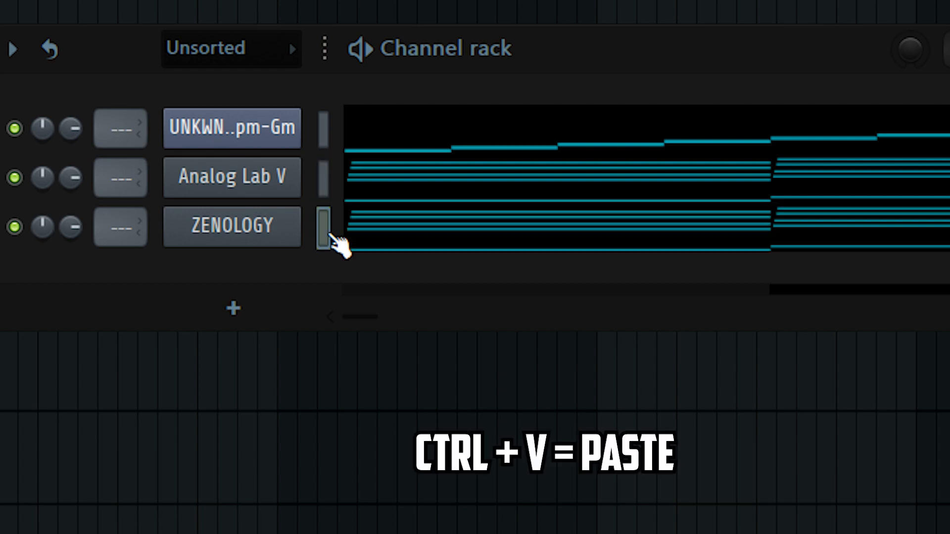
key(space)
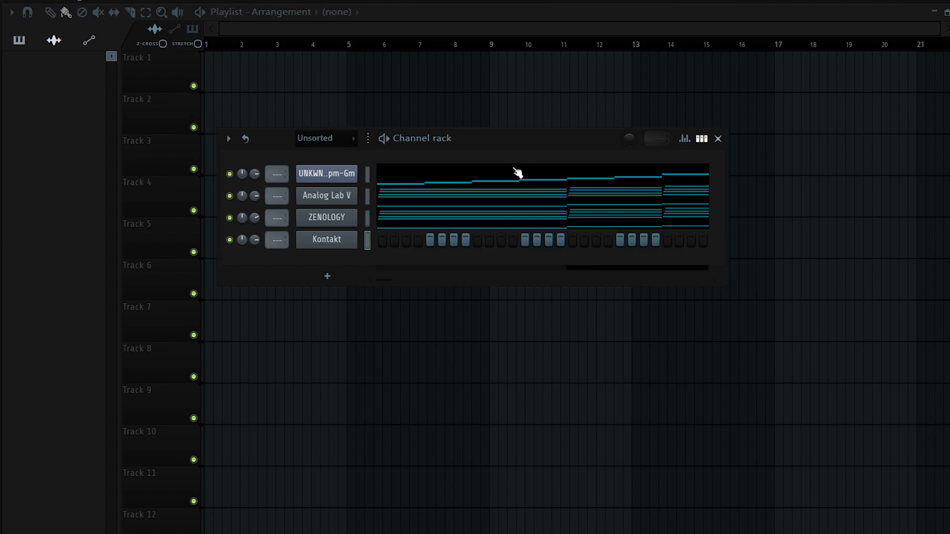
Load the Clear Night Sky snapshot for Evolution Hollowbody Blues in the Kontakt channel
click(359, 242)
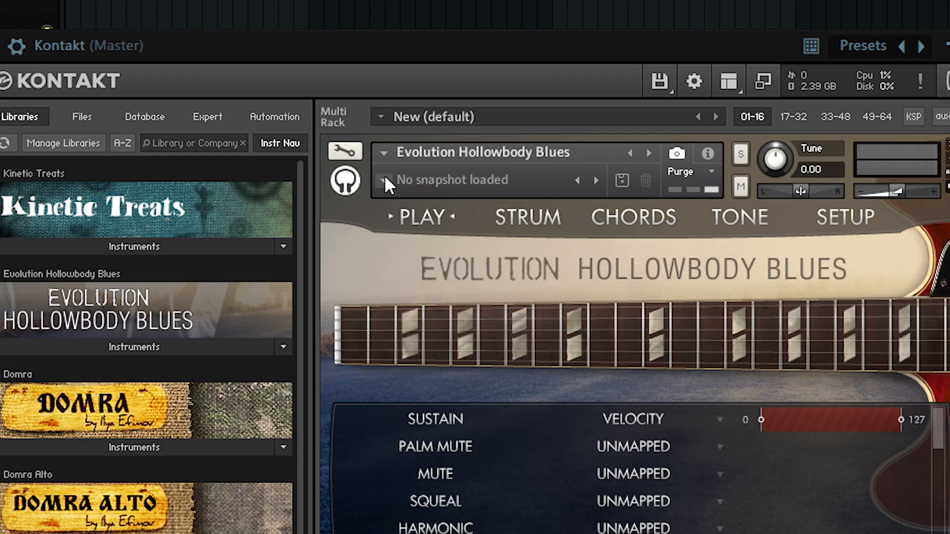
click(391, 214)
mouse_move(403, 223)
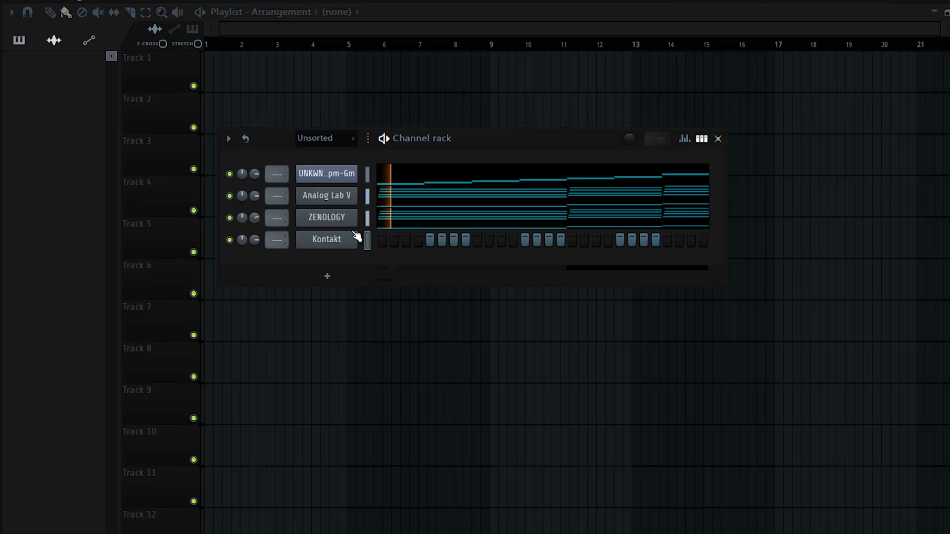
Open Kontakt's piano roll and examine the guitar's wah, reverb and EQ effects on its tone page
right_click(348, 242)
click(415, 240)
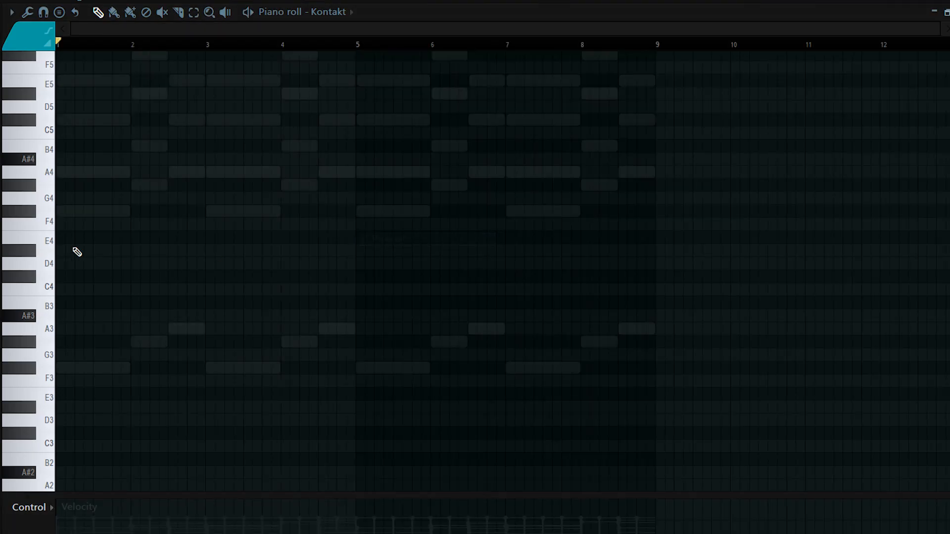
scroll(69, 251, up, 3)
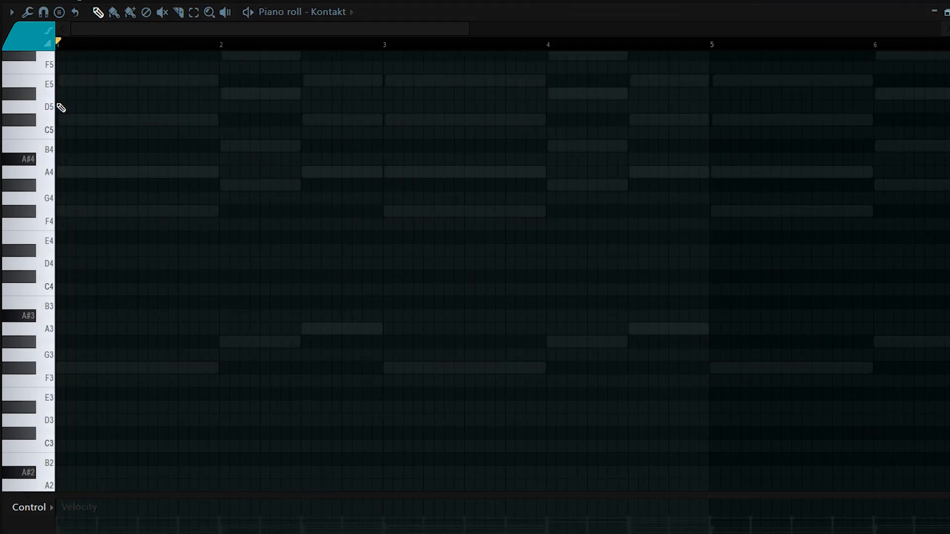
drag(71, 198, 76, 157)
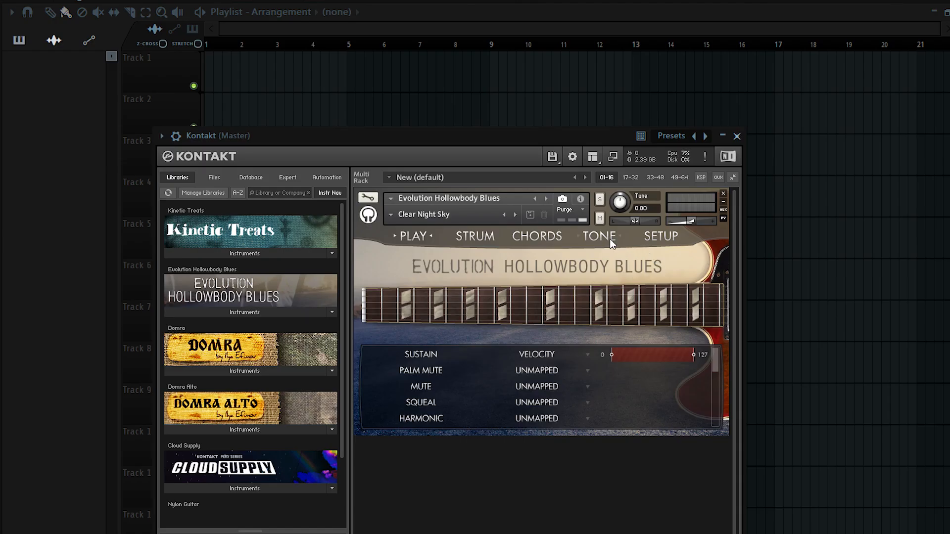
click(610, 237)
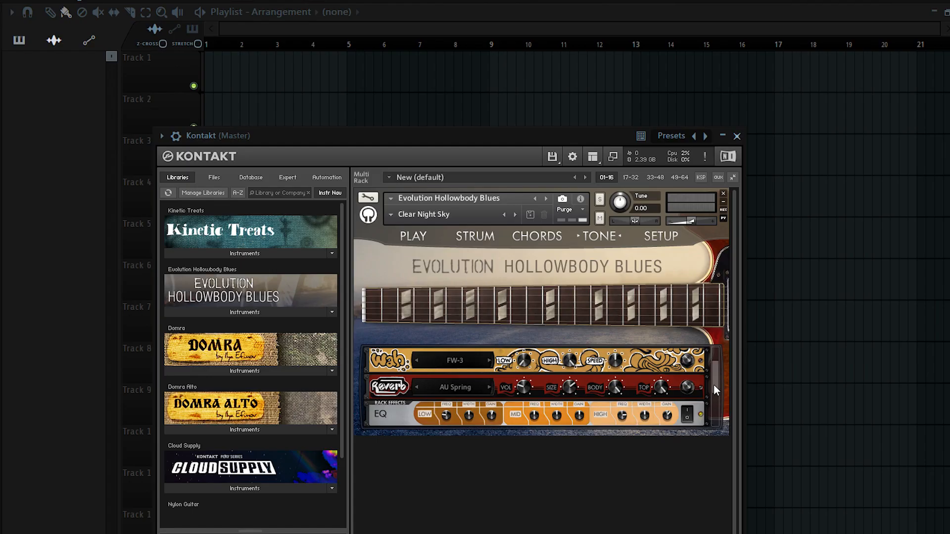
drag(713, 385, 716, 410)
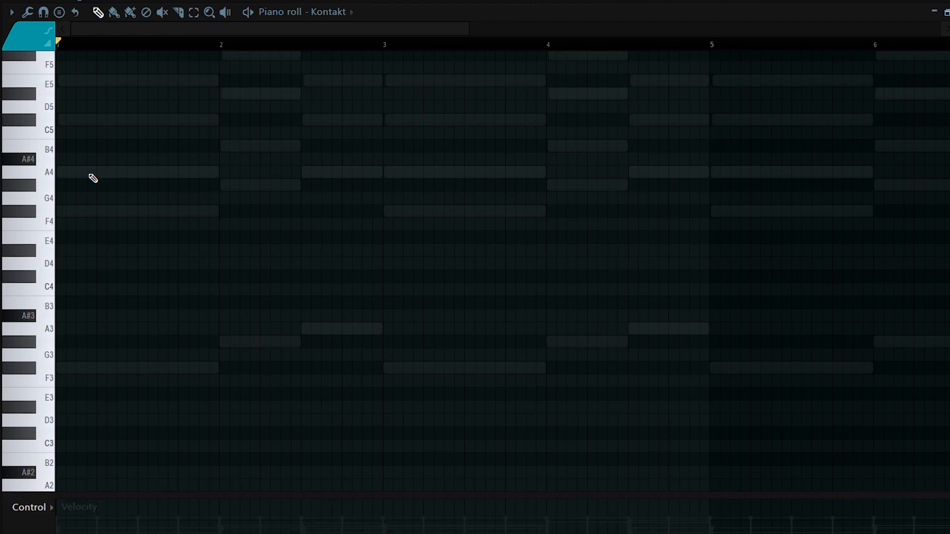
Draw a short G#5 followed by an F#5 in bar 1 of Kontakt's piano roll, auditioning the placement
drag(79, 165, 68, 93)
scroll(72, 124, up, 3)
key(space)
key(space)
right_click(92, 210)
key(space)
drag(79, 171, 107, 178)
key(space)
key(space)
key(space)
drag(86, 147, 80, 148)
key(space)
key(space)
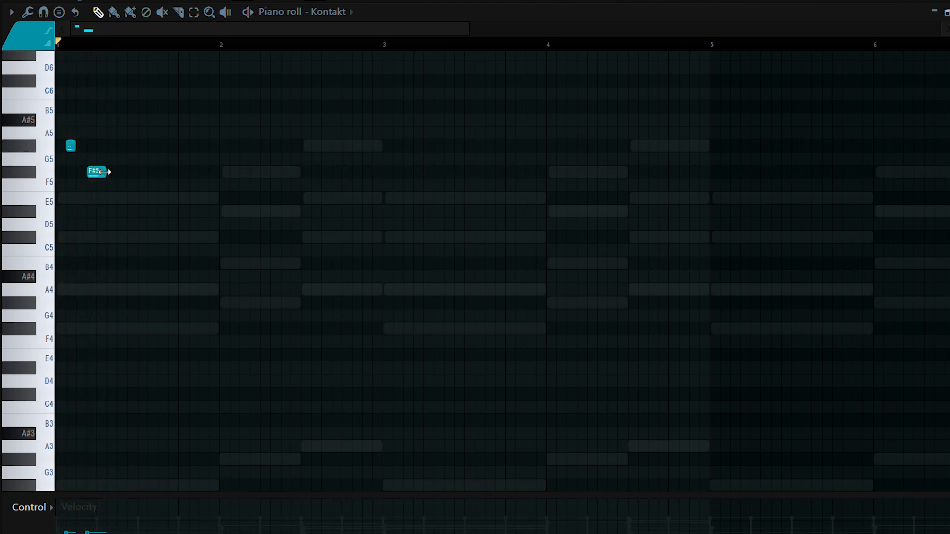
Shorten bar 1's F#5 and write a G#5 with two consecutive F#5 notes in the first half of bar 2
key(space)
mouse_move(267, 172)
mouse_down()
mouse_move(255, 173)
mouse_move(280, 174)
mouse_up()
key(space)
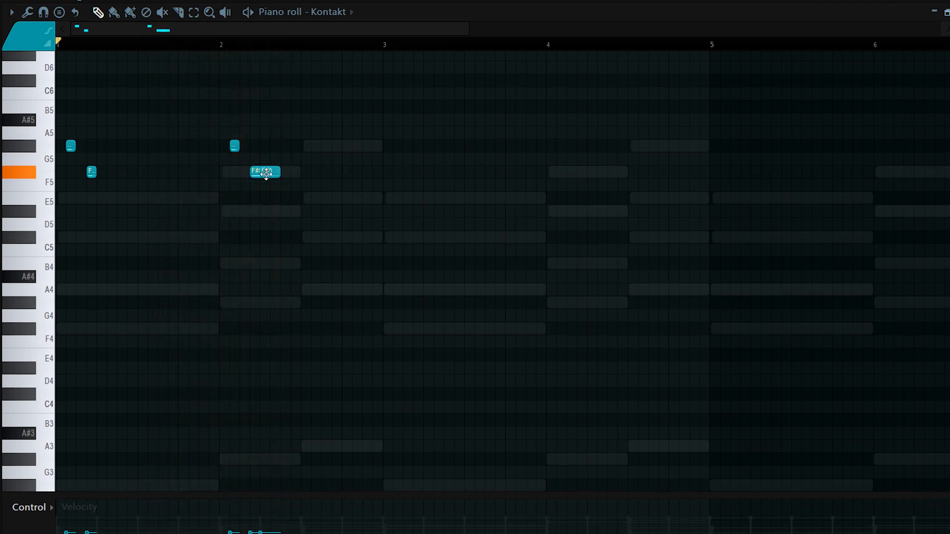
key(space)
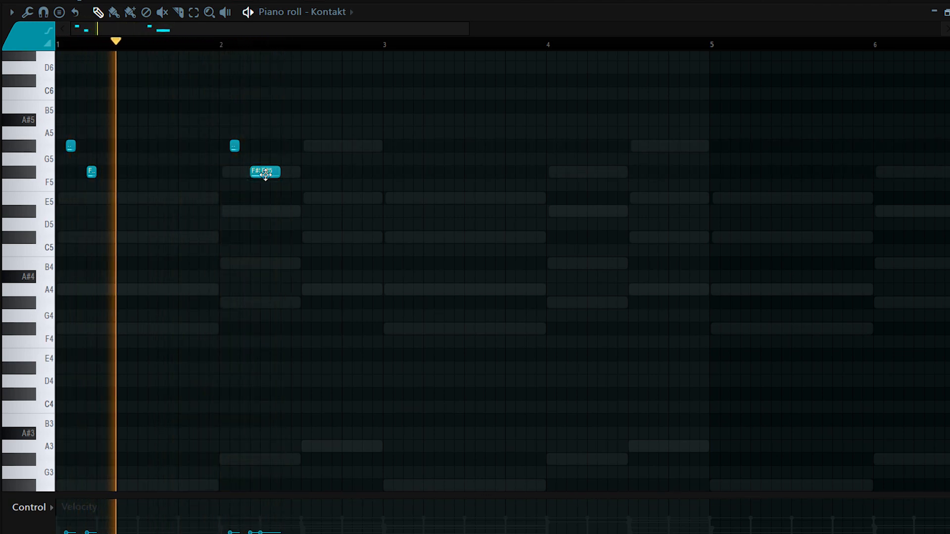
Copy the G#5 and F#5 phrase into the second half of bar 2 and deselect the copy
scroll(270, 180, down, 2)
scroll(118, 203, up, 2)
key(space)
drag(389, 173, 375, 173)
key(space)
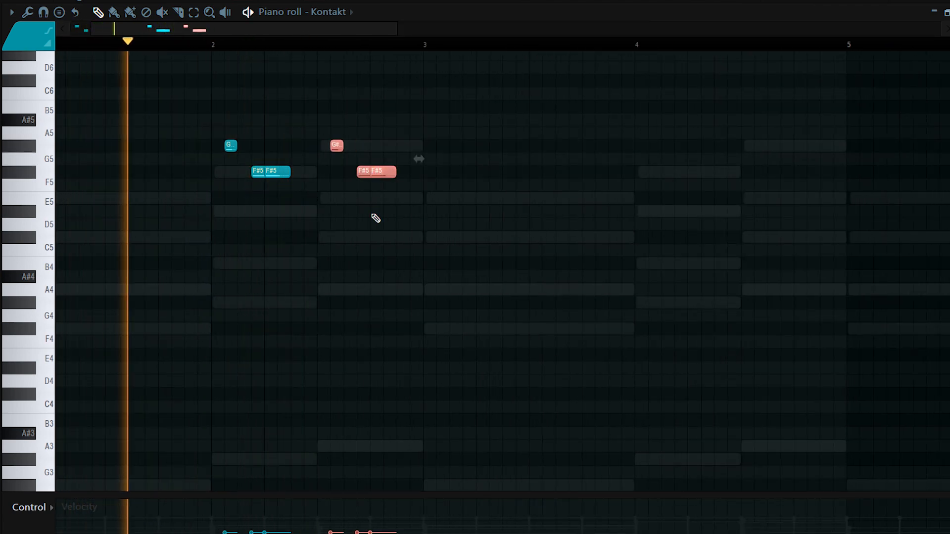
click(375, 219)
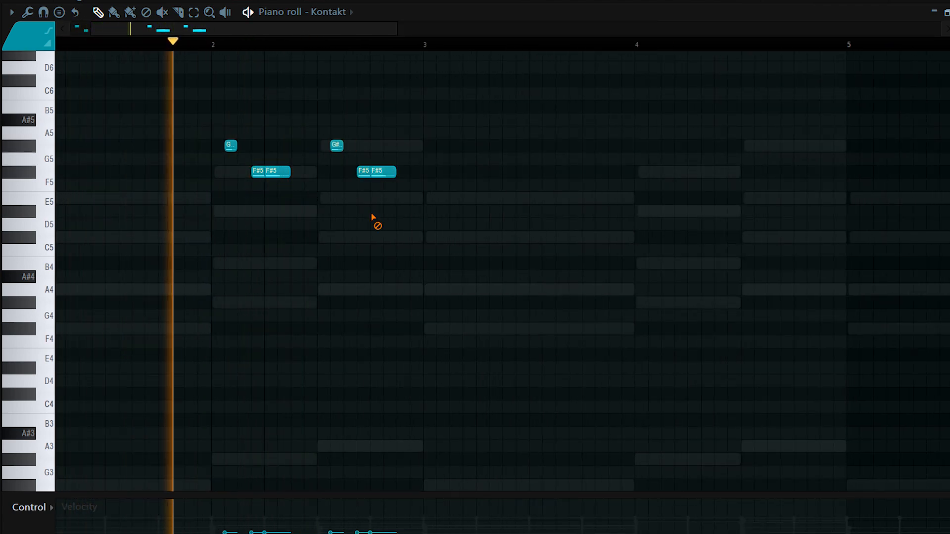
Add an extra F#5 before the copied pair and a C#5 at the end of bar 2
click(386, 172)
key(space)
key(space)
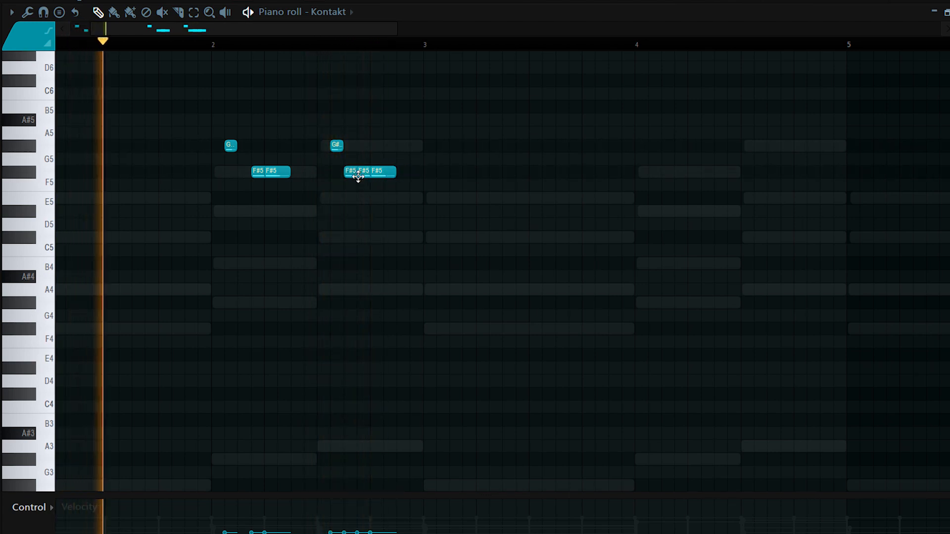
scroll(364, 216, down, 1)
scroll(369, 257, up, 2)
click(375, 237)
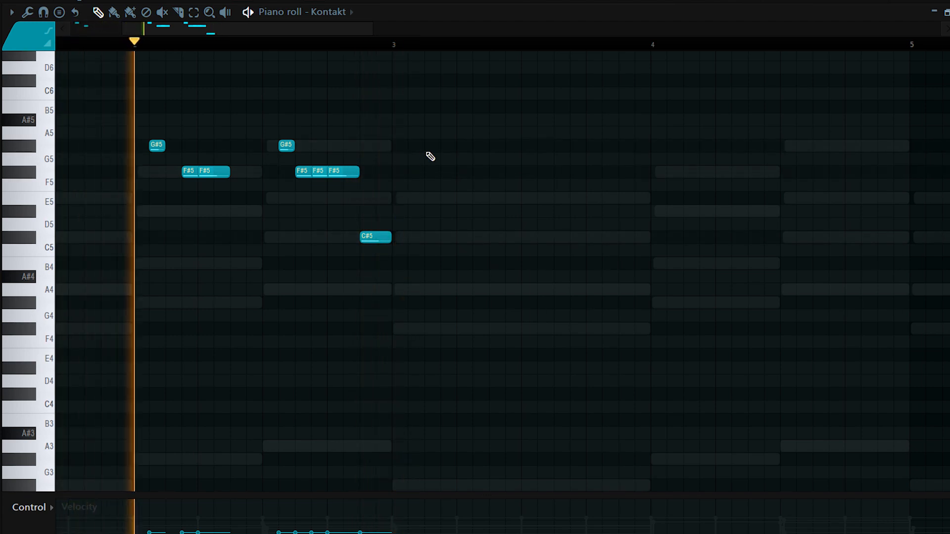
Copy the two-bar melody into bars 3 and 4 and replace its final C#5 with E5
scroll(419, 172, down, 2)
drag(399, 282, 58, 75)
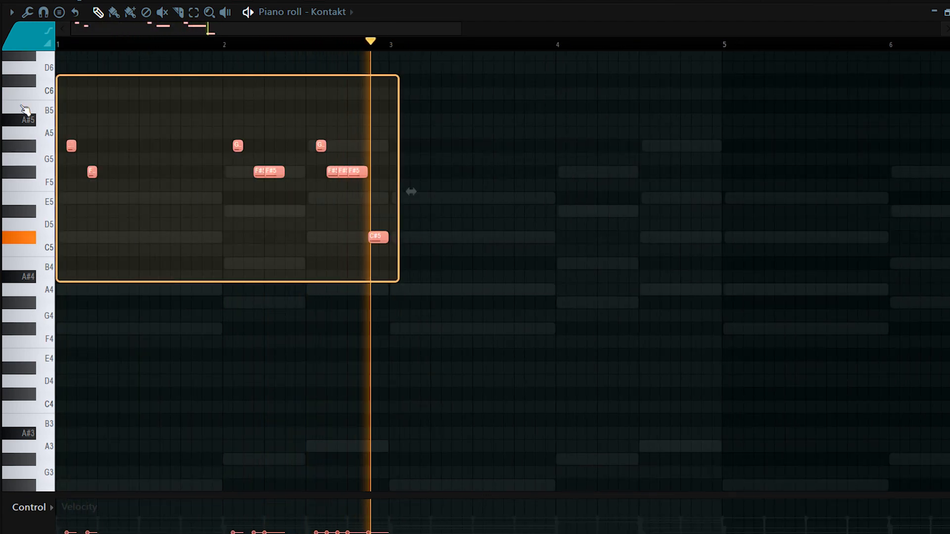
key(space)
mouse_move(275, 172)
mouse_down()
mouse_move(532, 158)
mouse_move(637, 180)
mouse_up()
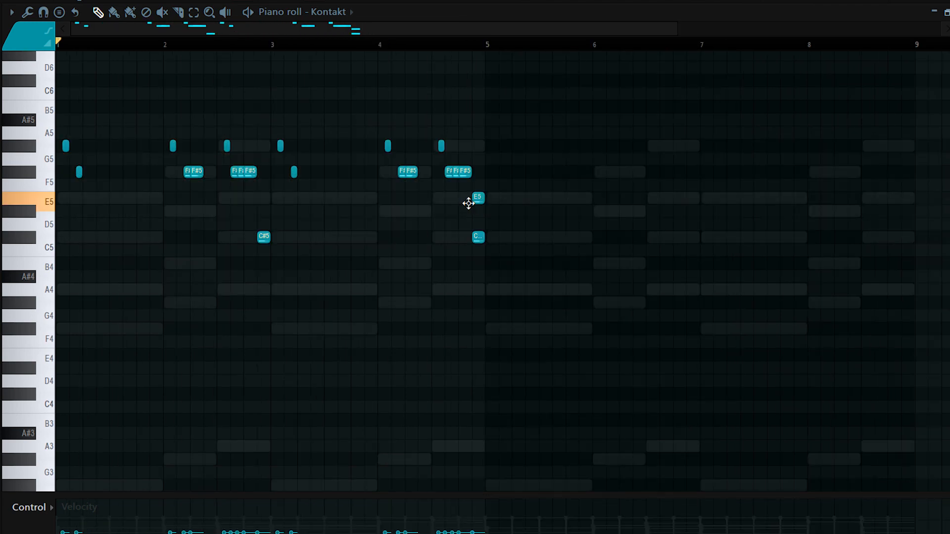
key(space)
right_click(480, 238)
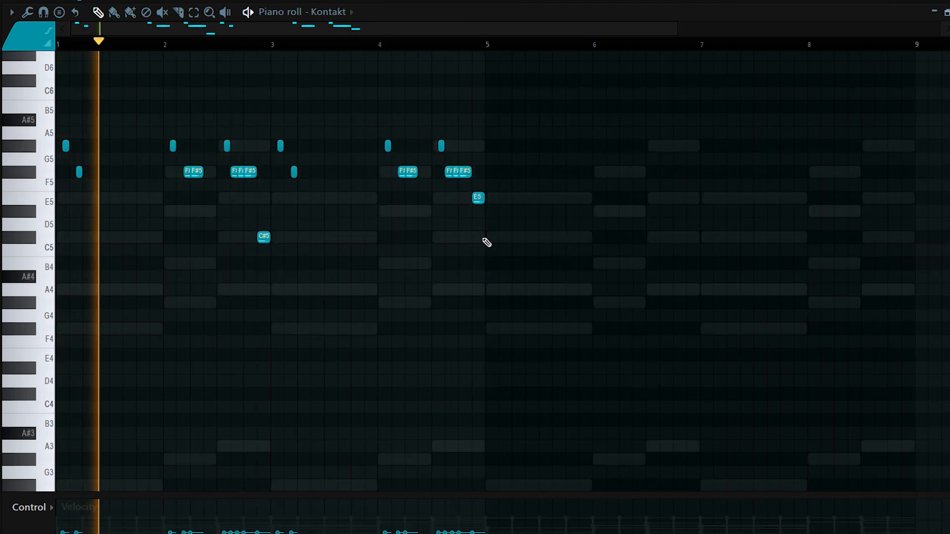
Duplicate the four-bar melody into bars 5 to 8 and deselect the copied notes
drag(485, 44, 56, 45)
key(ctrl+b)
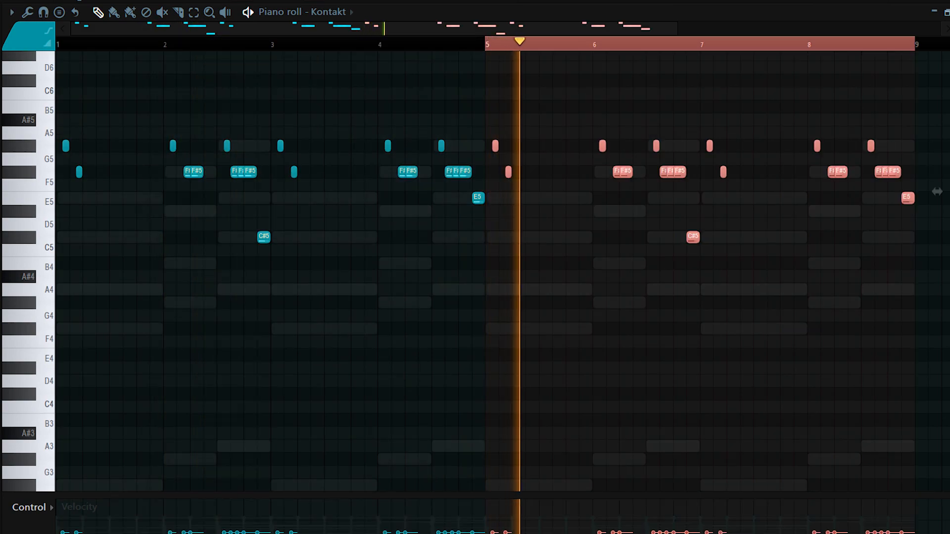
key(ctrl+d)
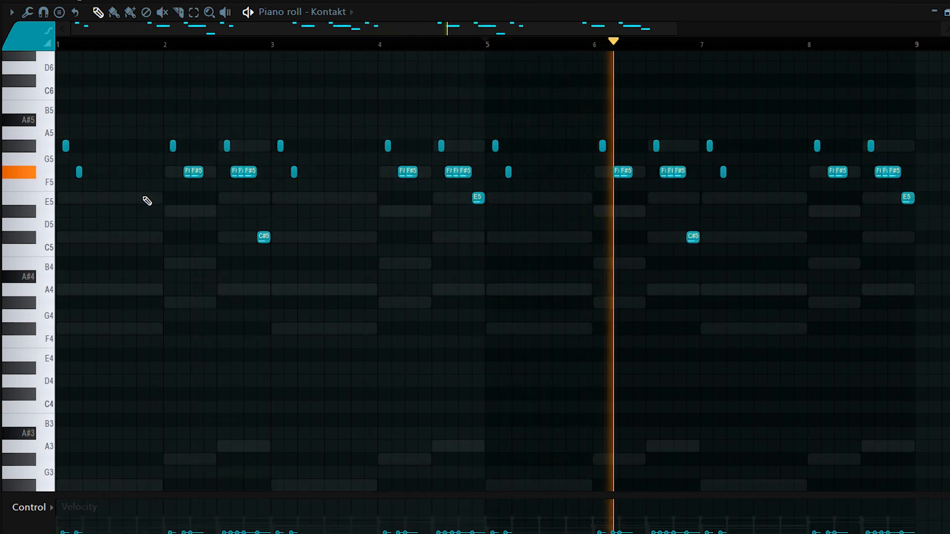
Randomize the melody notes' velocities with bipolar variation
key(space)
key(alt+r)
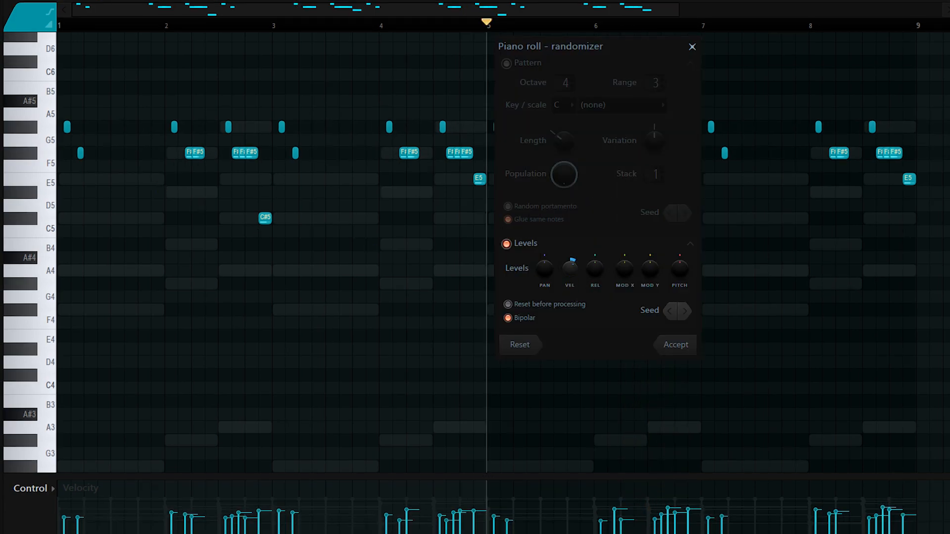
click(668, 346)
Clone the Kontakt channel and move the Pattern 1 clip to bar 1 on Track 1 of the playlist
right_click(330, 224)
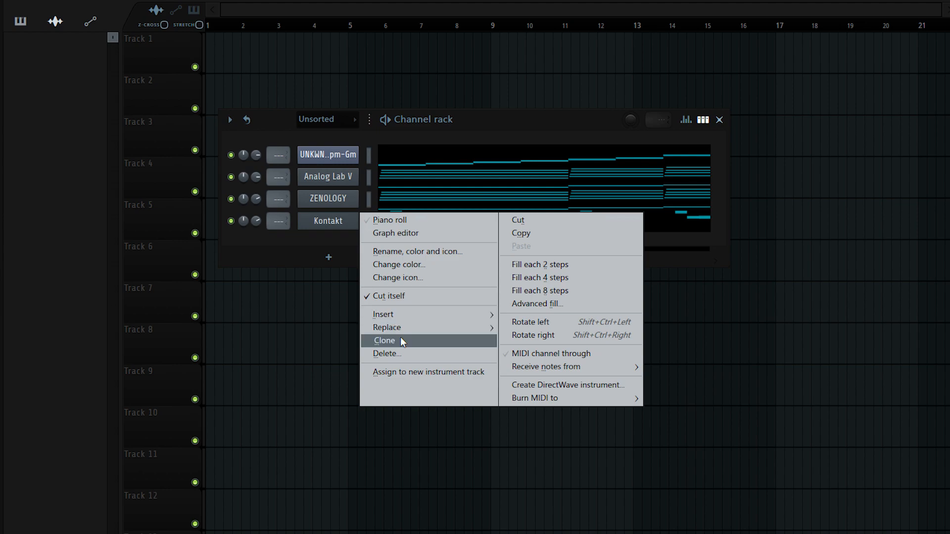
click(401, 341)
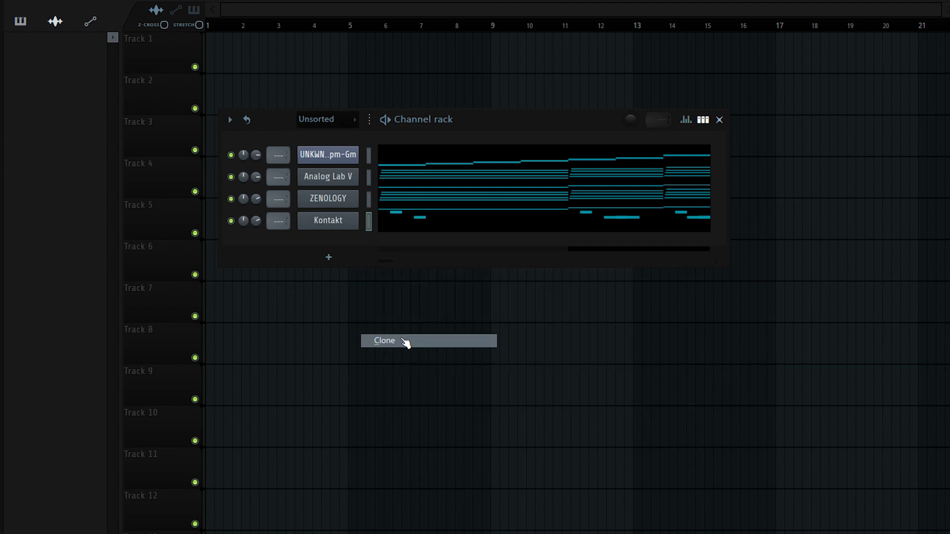
click(410, 215)
mouse_move(435, 224)
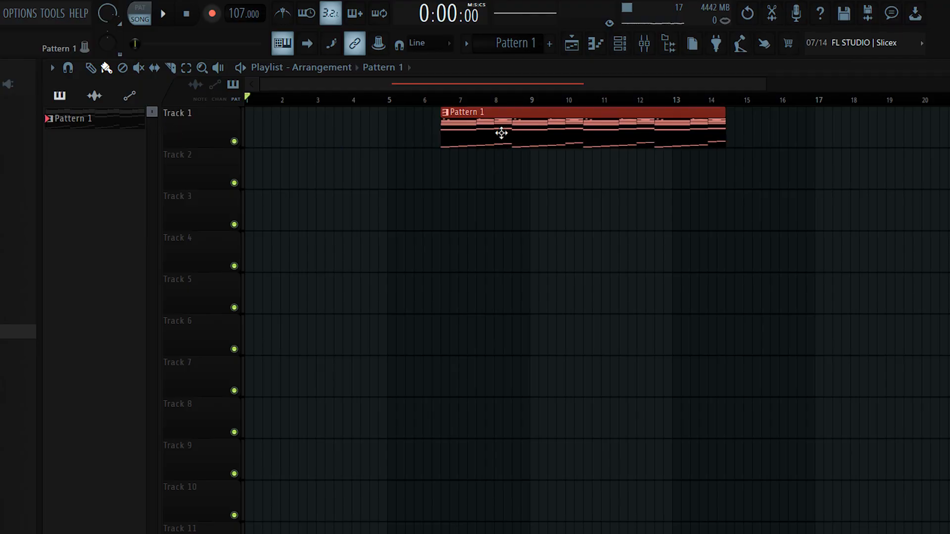
drag(501, 133, 304, 133)
Draw pairs of consecutive E4 notes on the first two beats of bar 1 in Kontakt #2's piano roll
key(F6)
right_click(396, 313)
click(436, 316)
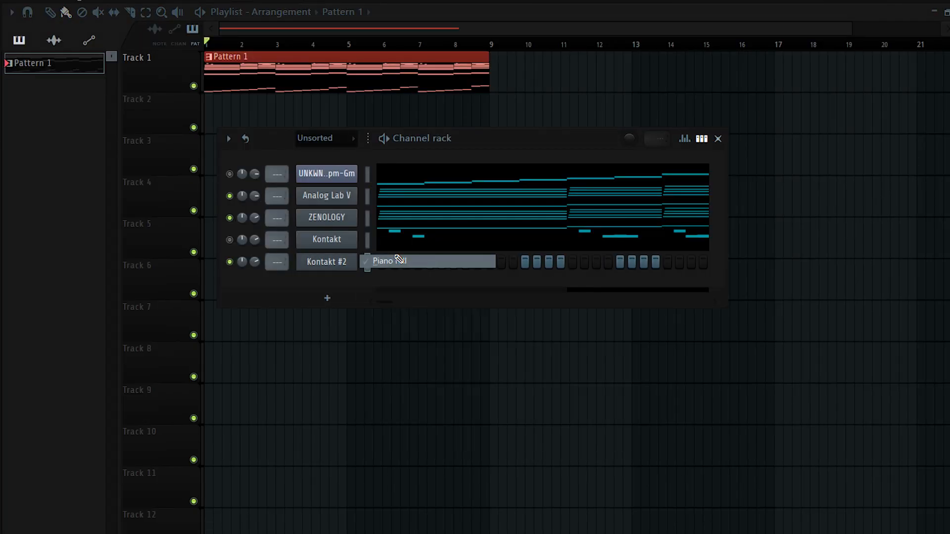
click(396, 261)
key(space)
click(149, 355)
scroll(243, 374, down, 2)
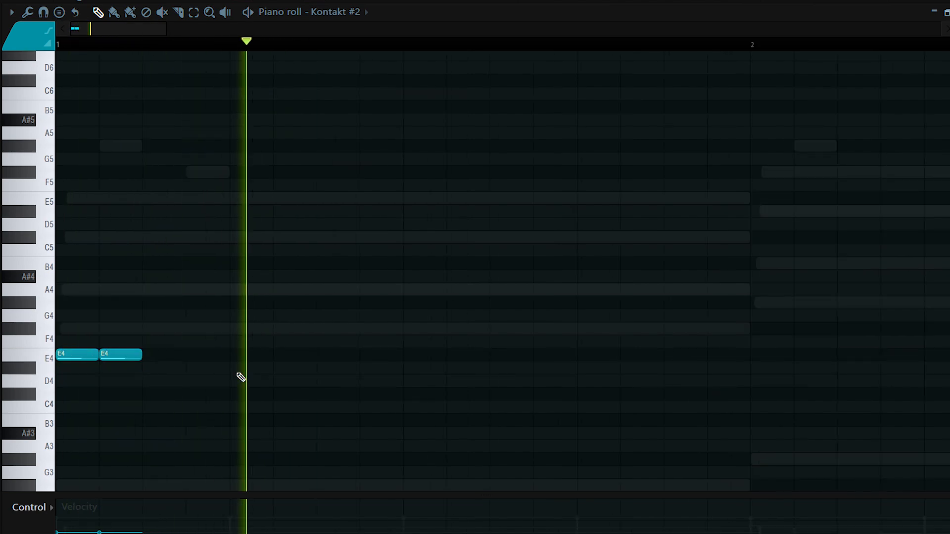
click(240, 355)
key(space)
click(277, 354)
scroll(277, 100, down, 2)
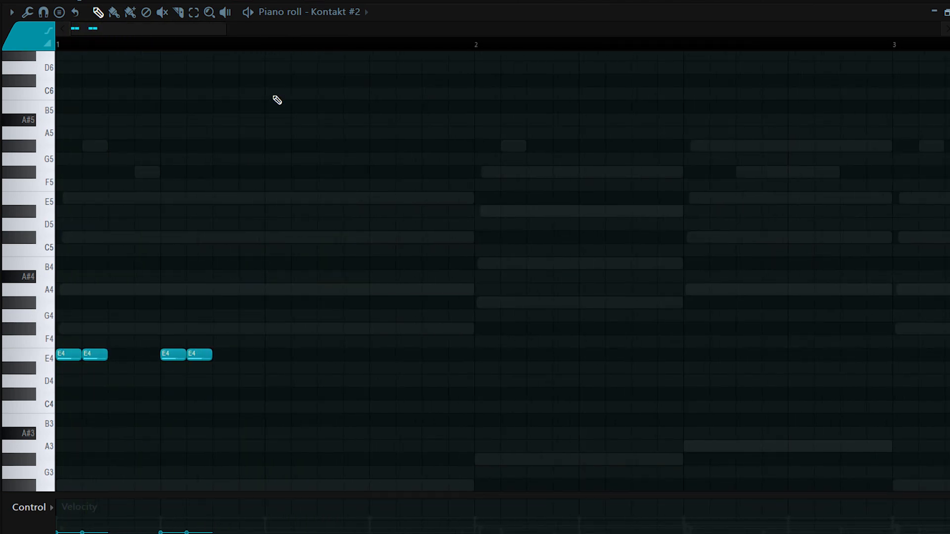
Repeat the half-bar E4 pattern through the end of bar 4, play it and deselect the notes
key(ctrl+a)
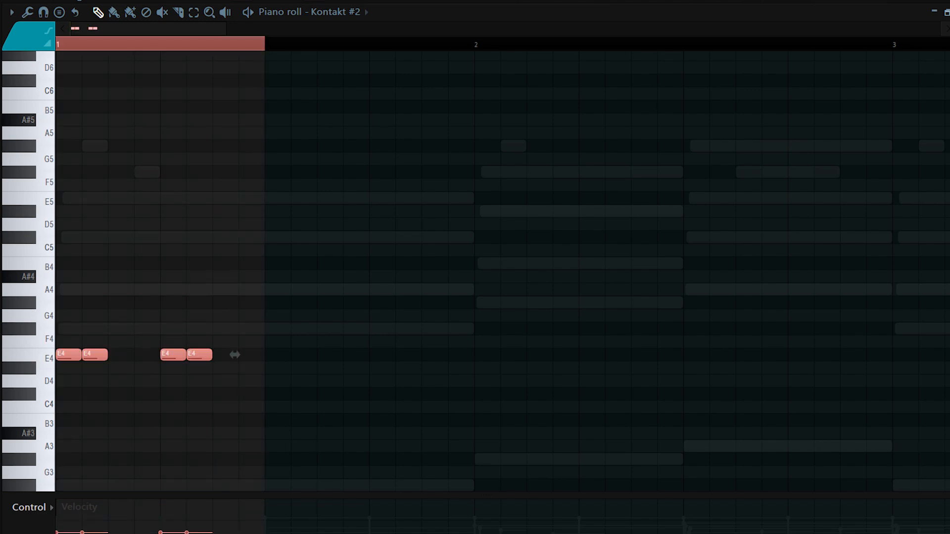
key(ctrl+b)
scroll(87, 243, down, 2)
key(ctrl+b)
key(ctrl+b)
key(ctrl+b)
key(ctrl+b)
key(ctrl+b)
scroll(86, 337, down, 2)
key(ctrl+b)
key(space)
key(ctrl+d)
Set the piano roll's snap for the Kontakt #2 notes to 1/4 step
scroll(25, 314, up, 2)
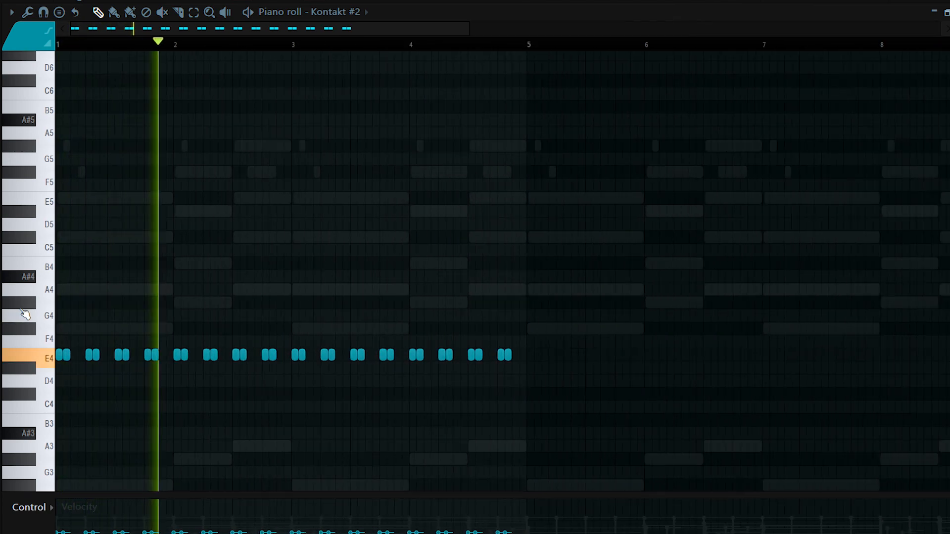
scroll(24, 314, up, 4)
click(43, 11)
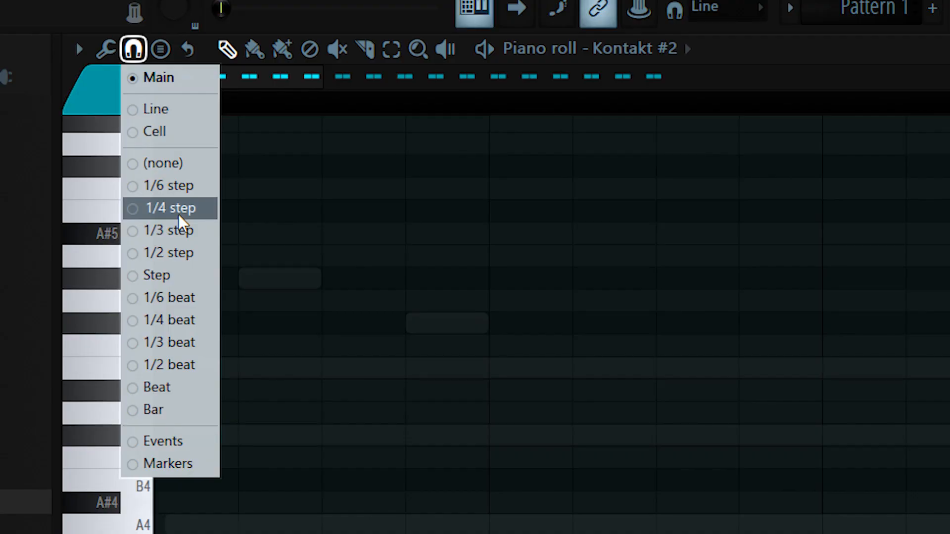
click(70, 108)
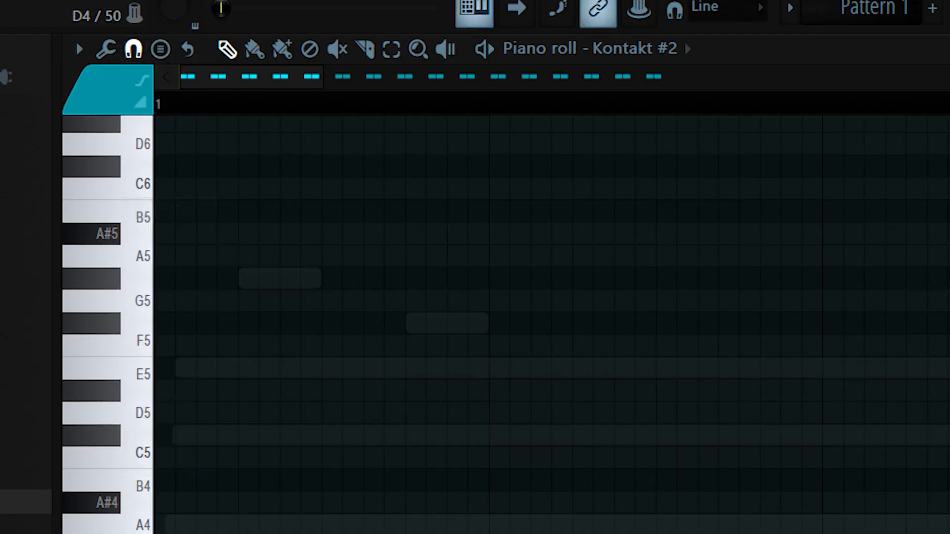
Shorten the first E4 note of each pair on the first three beats of bar 1 to varied lengths
scroll(130, 363, up, 2)
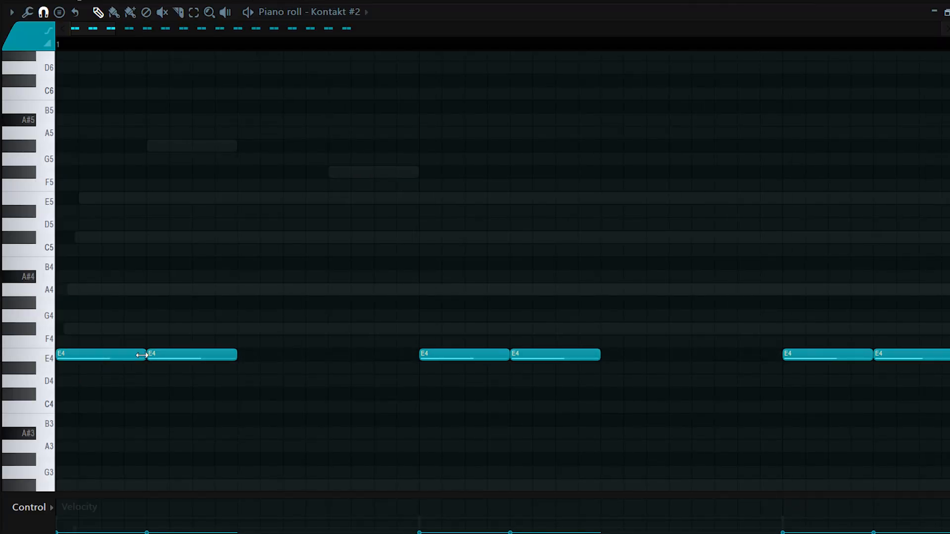
drag(507, 356, 442, 366)
scroll(465, 363, down, 2)
key(space)
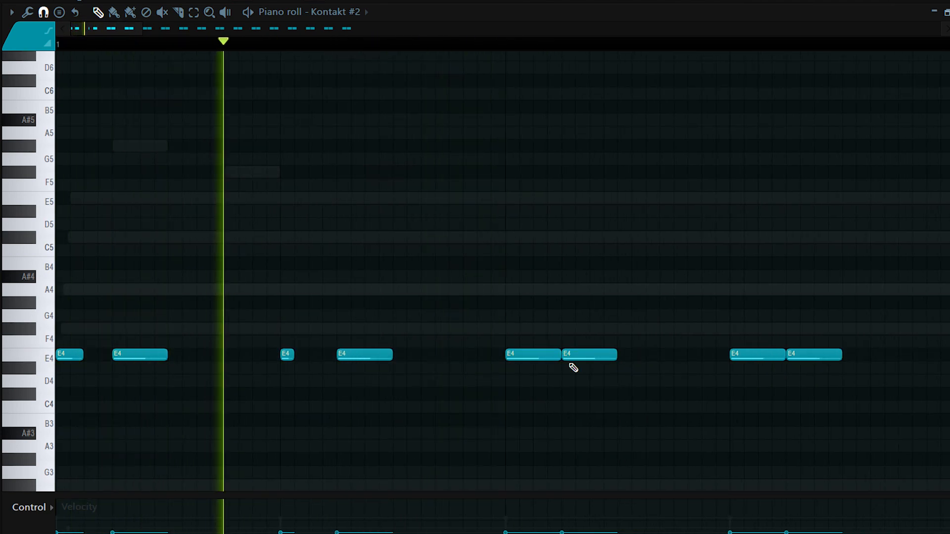
drag(557, 357, 533, 358)
scroll(536, 434, down, 2)
key(space)
key(space)
scroll(634, 413, down, 2)
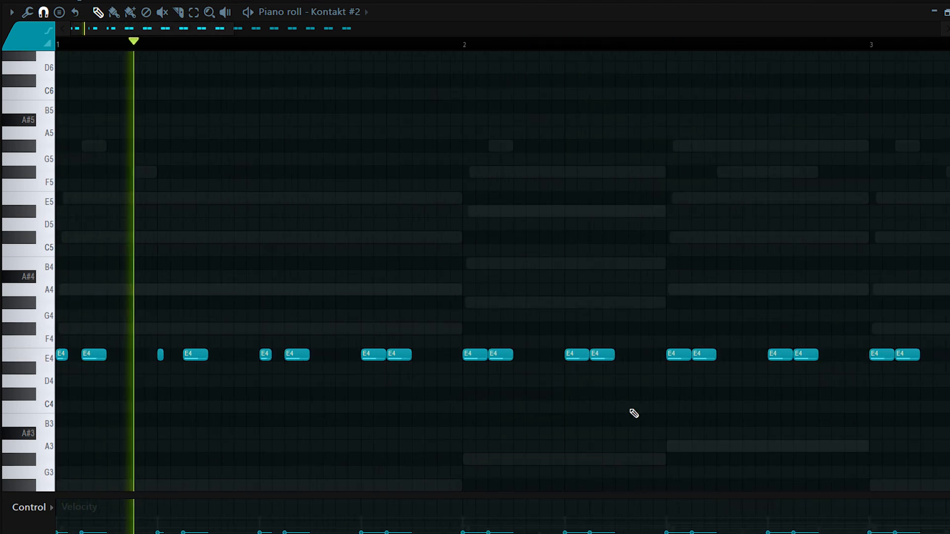
Delete all the E4 notes after bar 1
scroll(349, 354, down, 5)
scroll(421, 343, up, 4)
scroll(258, 325, down, 2)
key(space)
drag(262, 272, 925, 360)
key(Delete)
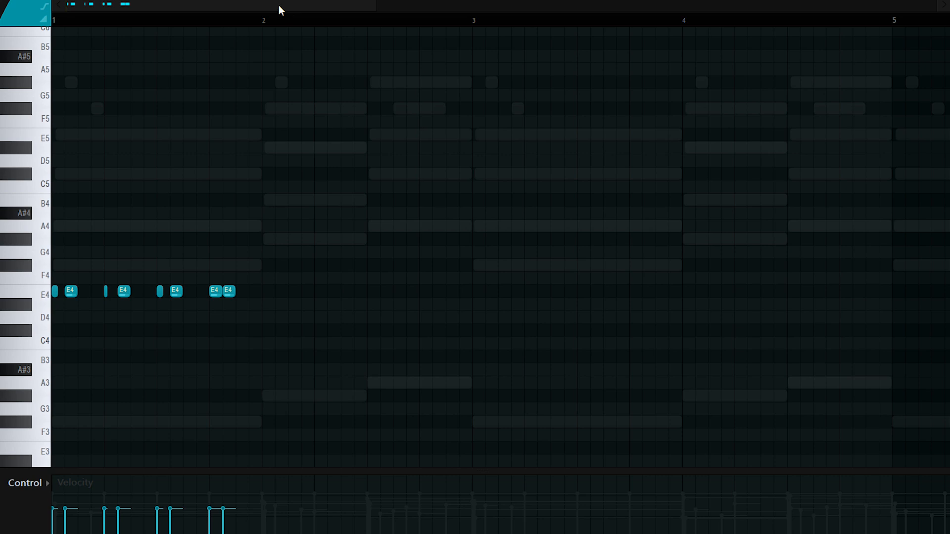
Repeat bar 1's E4 rhythm through the end of bar 4 and deselect the notes
key(ctrl+a)
key(ctrl+b)
key(ctrl+b)
key(ctrl+b)
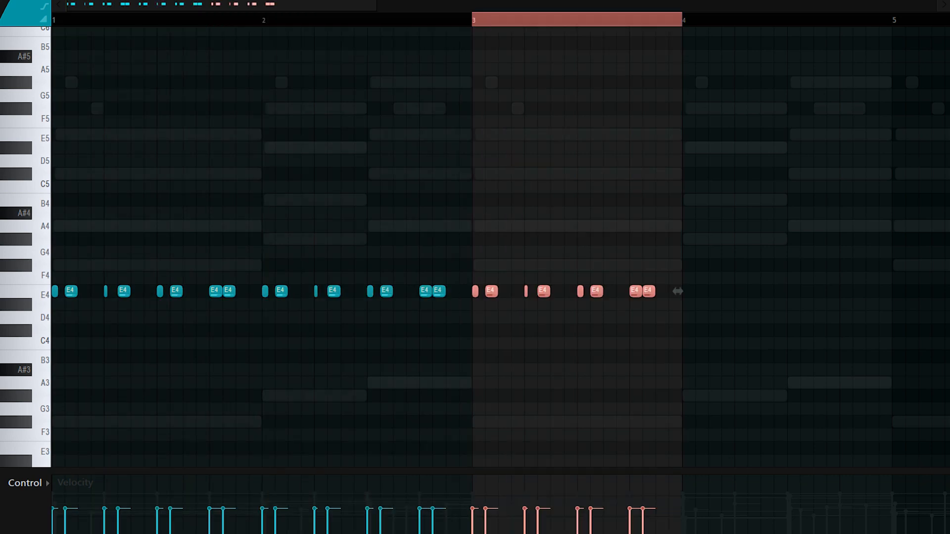
key(ctrl+d)
Duplicate the whole four-bar E4 pattern into bars 5 to 8 and deselect it
scroll(693, 32, down, 1)
key(ctrl+a)
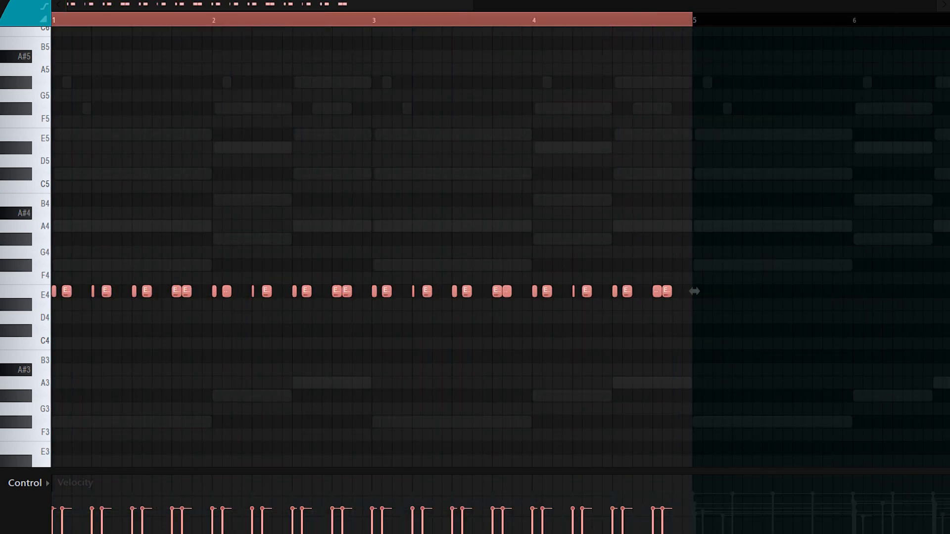
key(ctrl+b)
scroll(247, 275, down, 2)
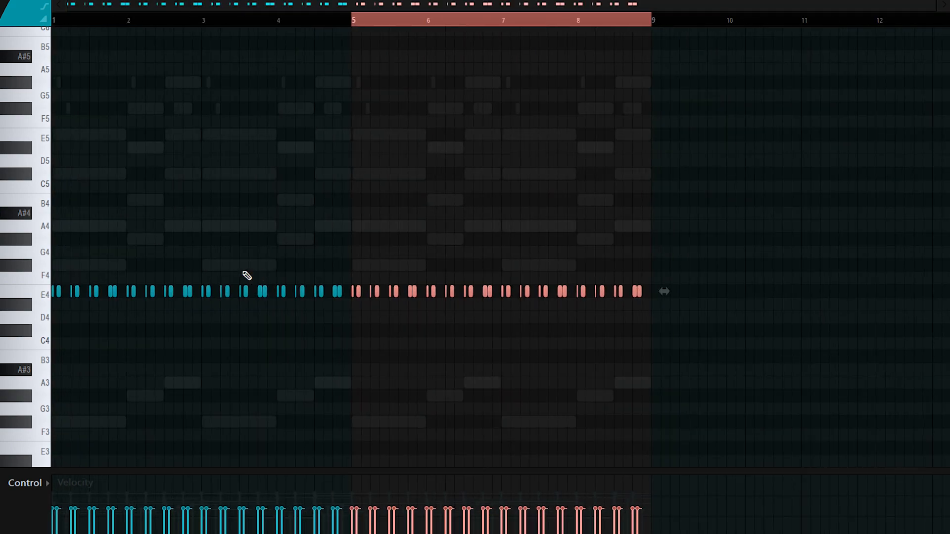
key(ctrl+d)
Randomize the velocities of Kontakt #2's E4 notes with bipolar variation
key(space)
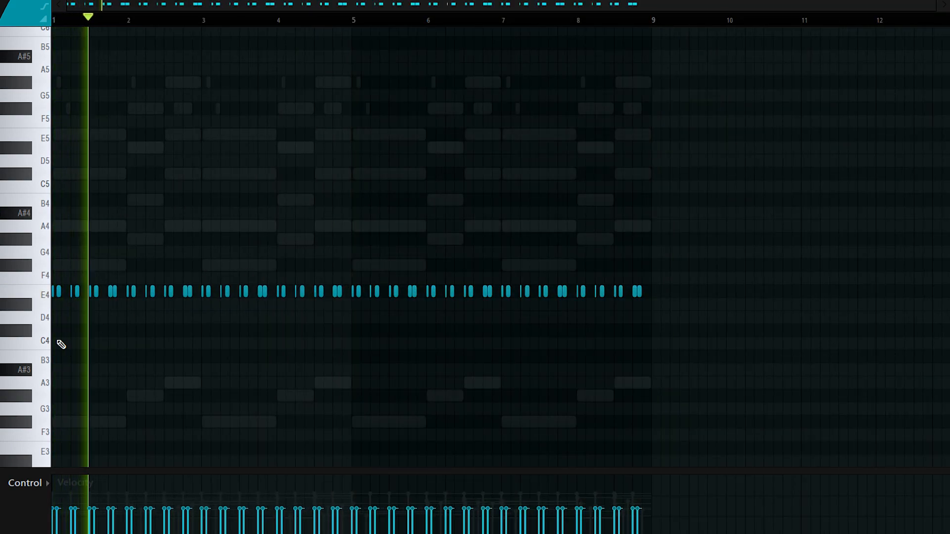
scroll(61, 344, up, 2)
scroll(70, 348, up, 2)
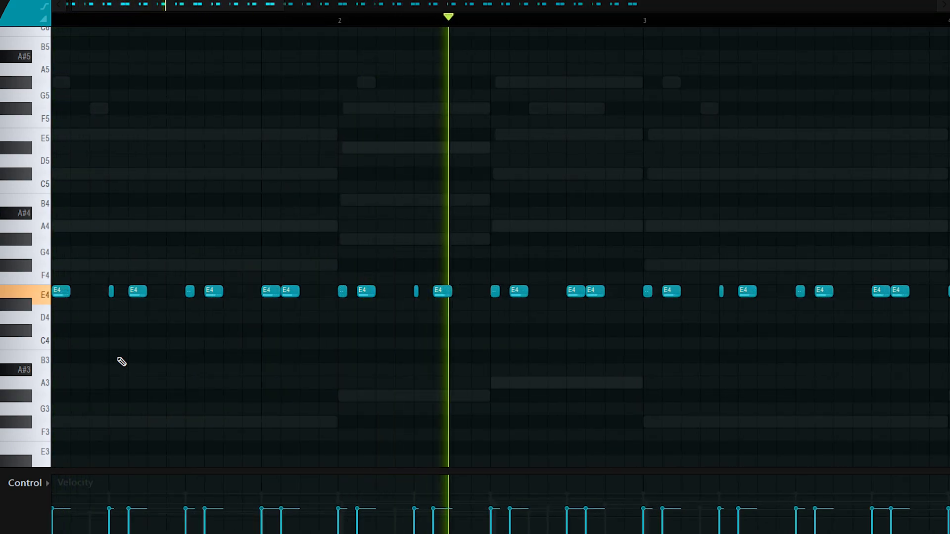
key(F7)
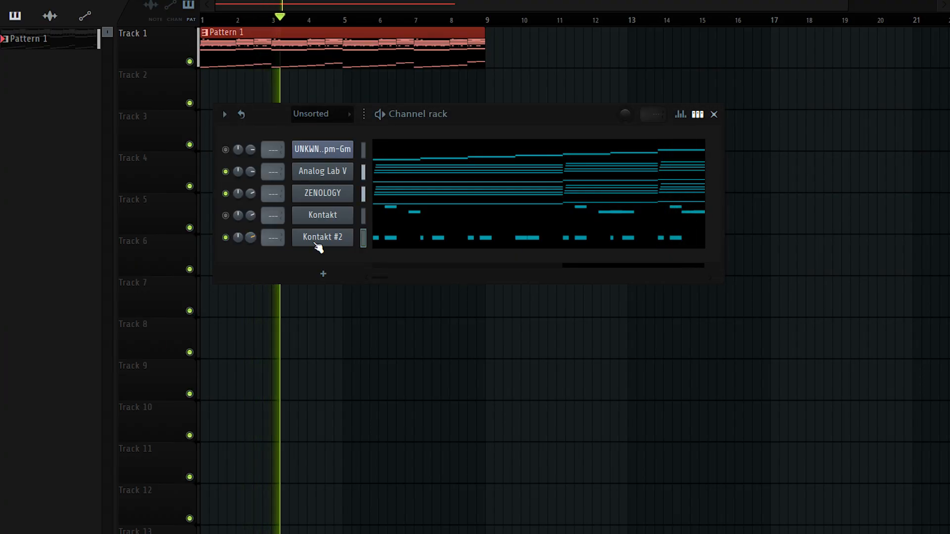
click(390, 245)
key(alt+r)
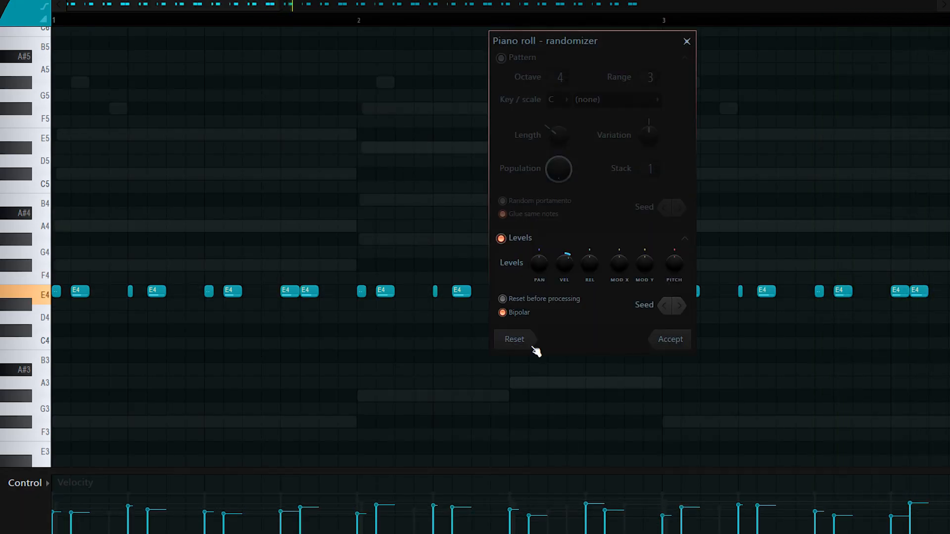
click(671, 339)
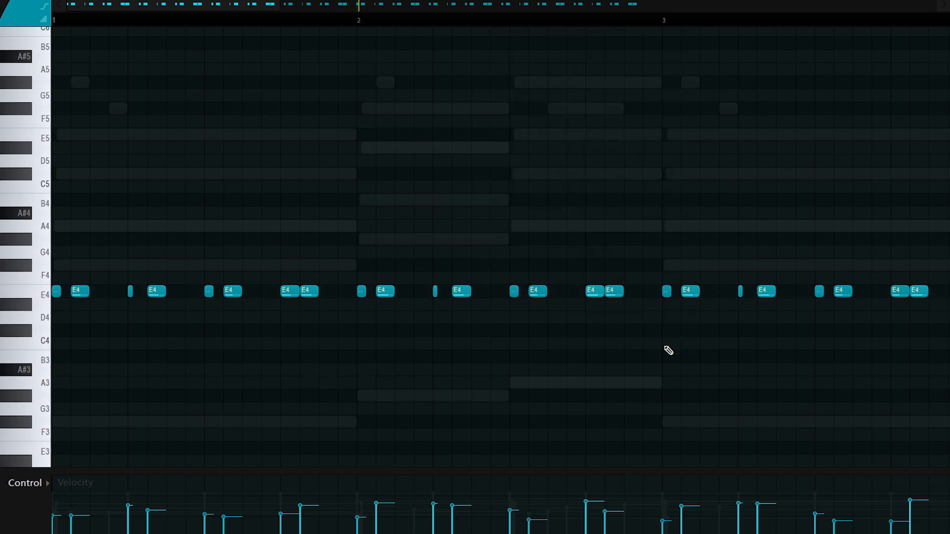
Clone the Kontakt #2 channel, paste its E4 notes into the clone and play the result
key(ctrl+a)
key(F7)
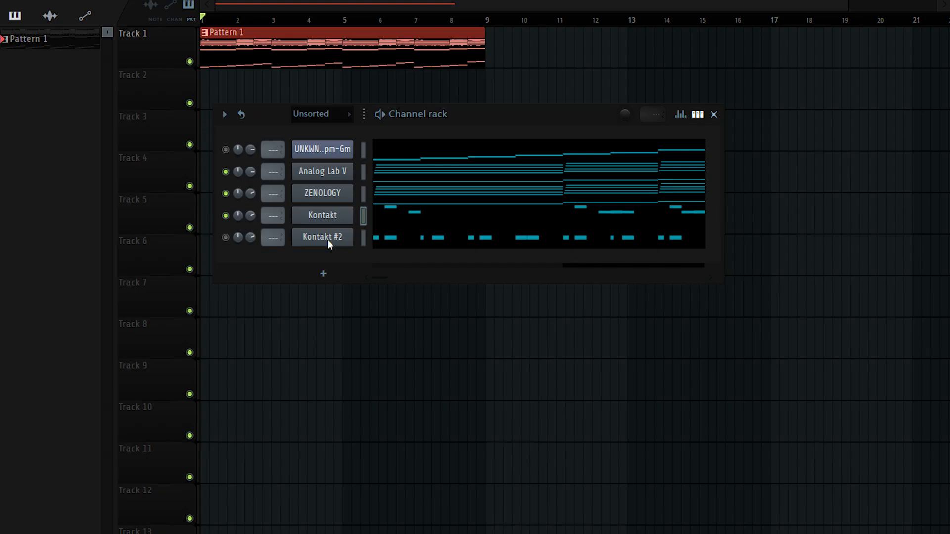
right_click(328, 240)
click(404, 356)
click(424, 227)
mouse_move(439, 238)
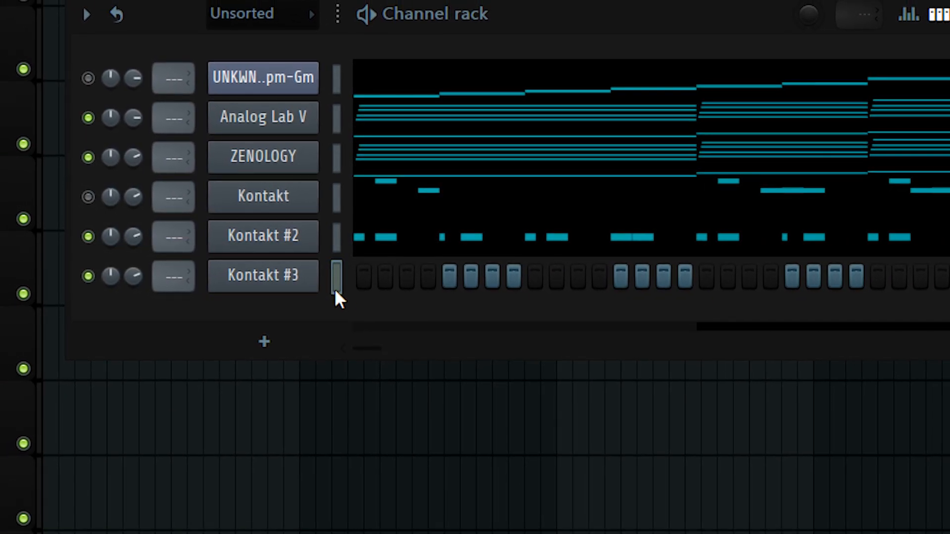
key(ctrl+v)
key(space)
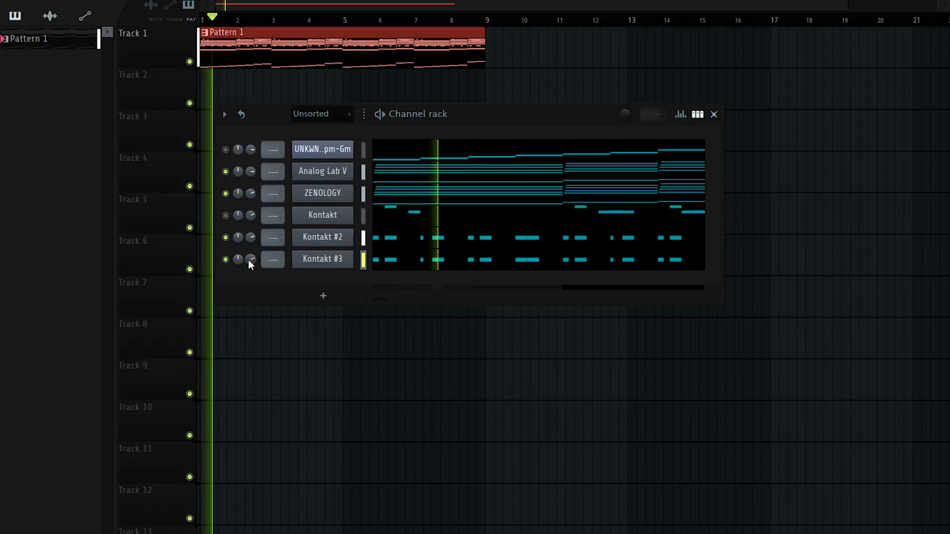
click(399, 265)
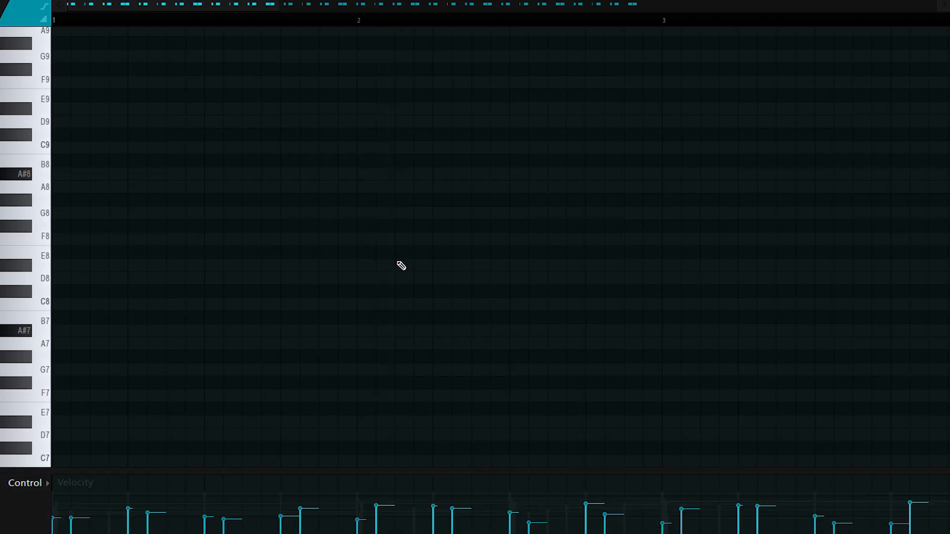
key(Escape)
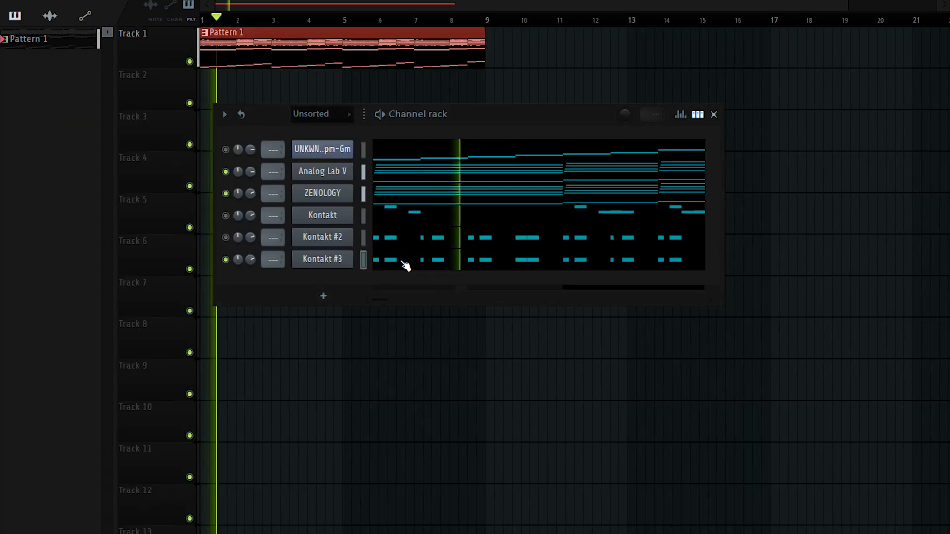
key(space)
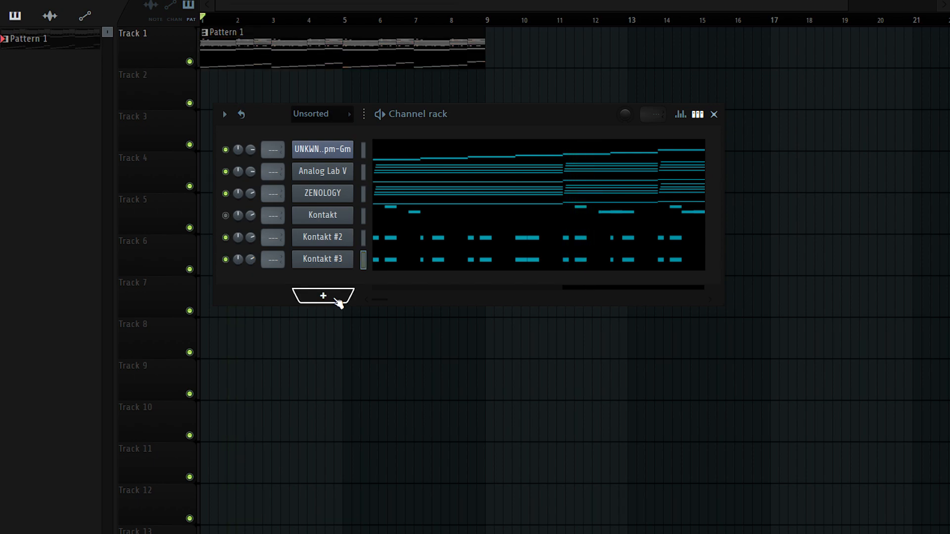
Add an Ample Bass P Lite II channel and open its piano roll
click(336, 300)
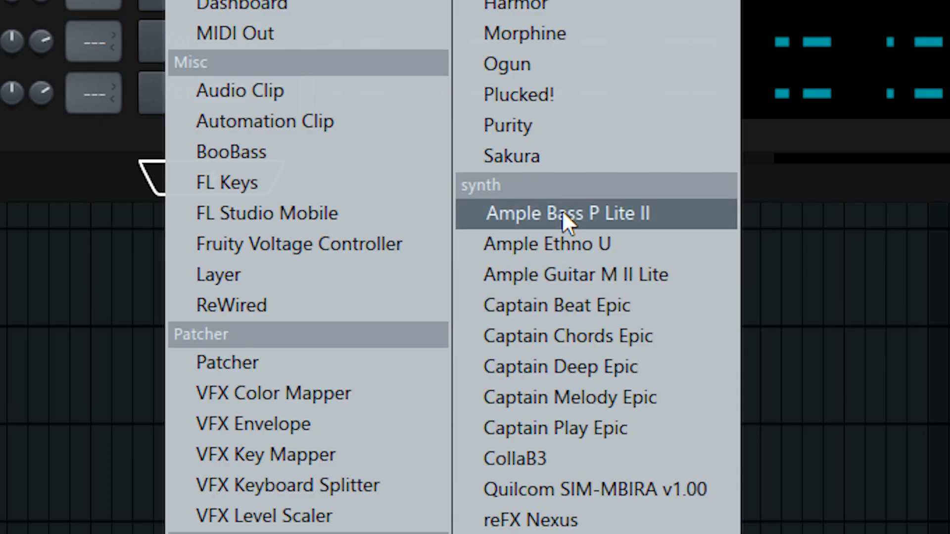
click(473, 312)
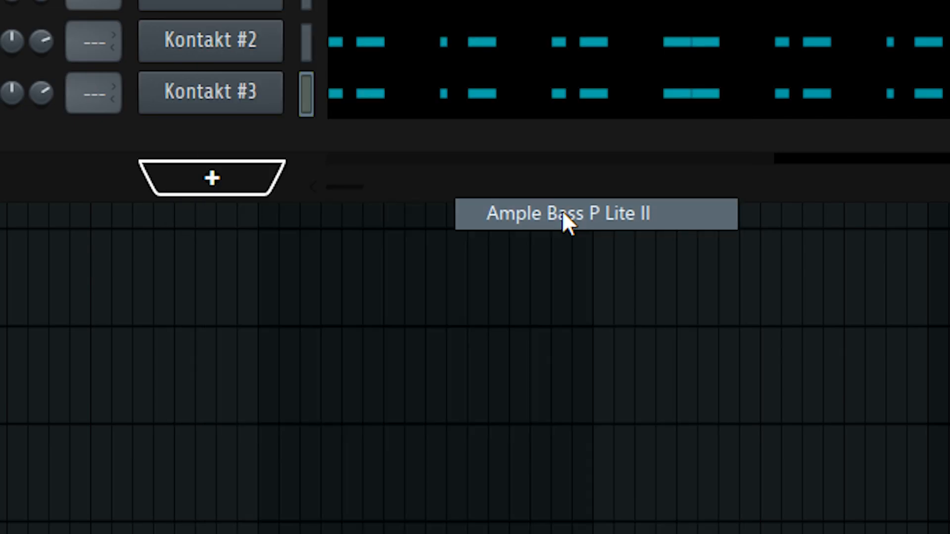
right_click(329, 281)
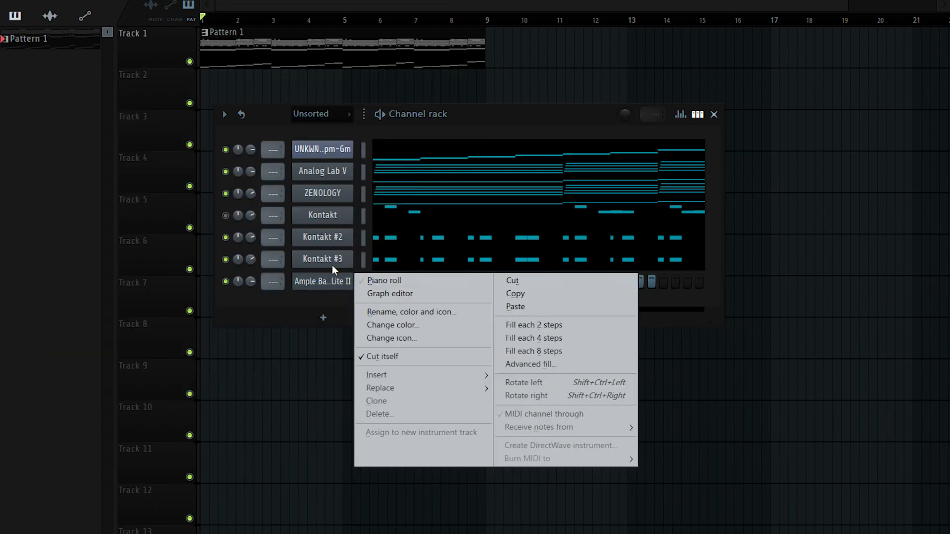
click(429, 282)
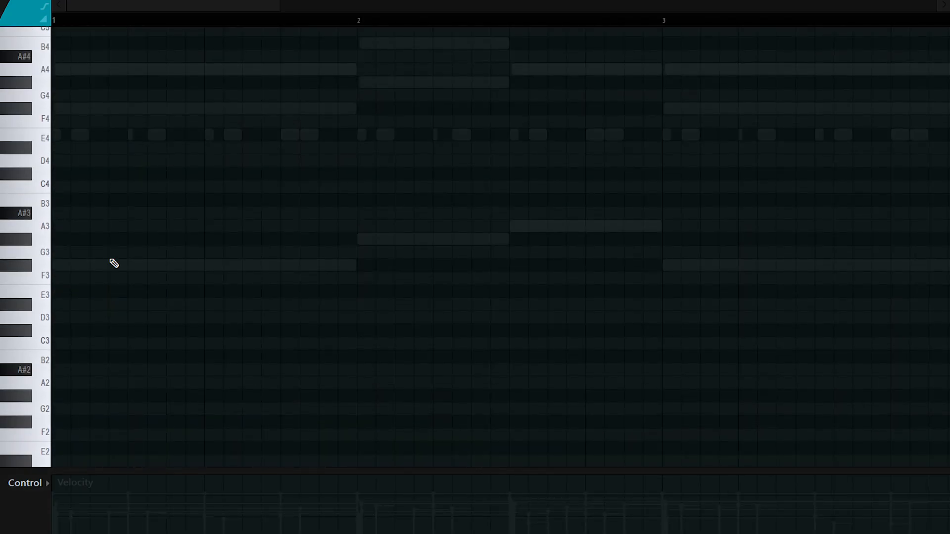
Draw a one-beat F#3 bass note with raised velocity at bar 1's start and two half-beat F#3 notes on beat 4
drag(60, 266, 128, 269)
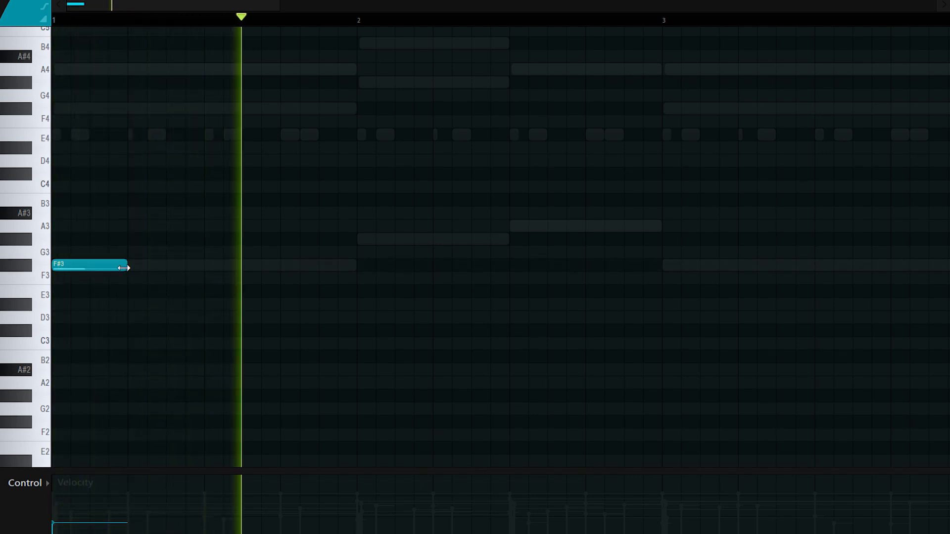
click(56, 488)
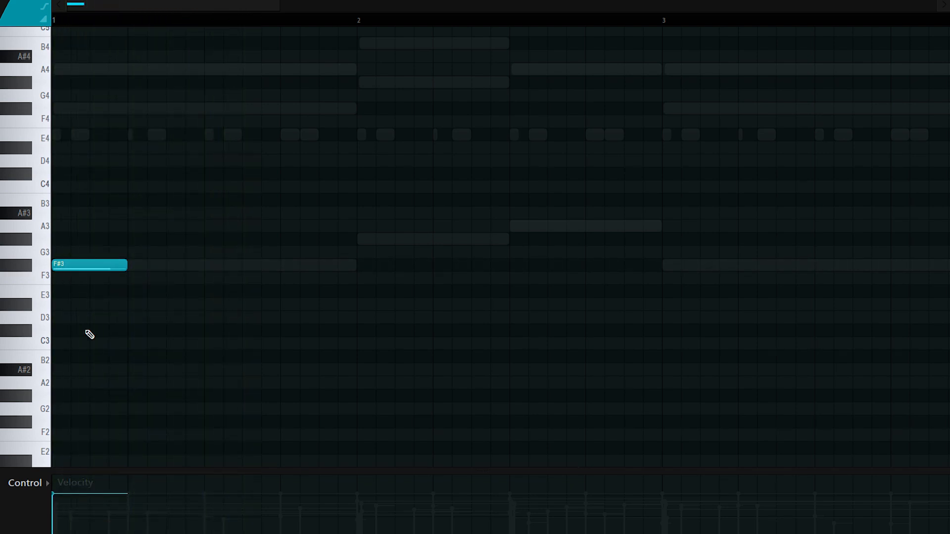
scroll(223, 270, down, 1)
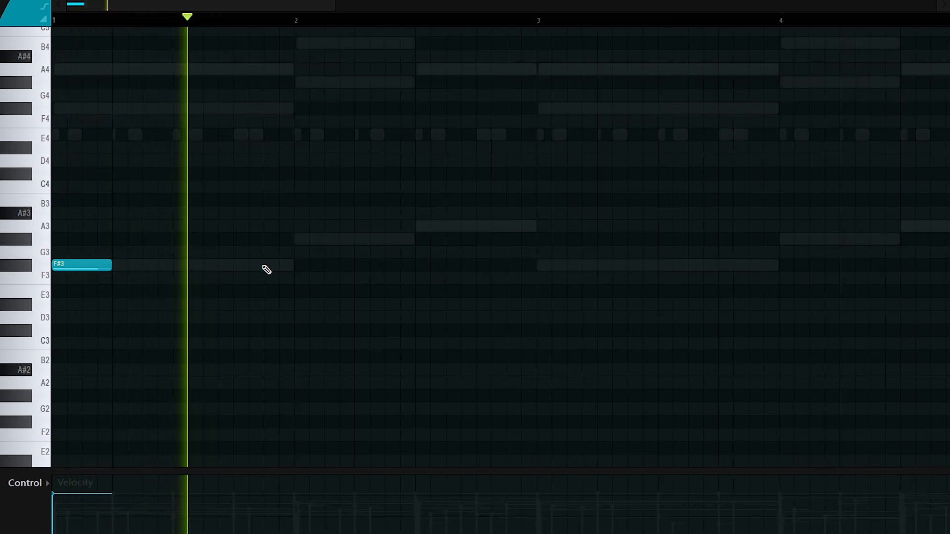
click(267, 269)
drag(321, 266, 262, 268)
click(246, 272)
click(290, 314)
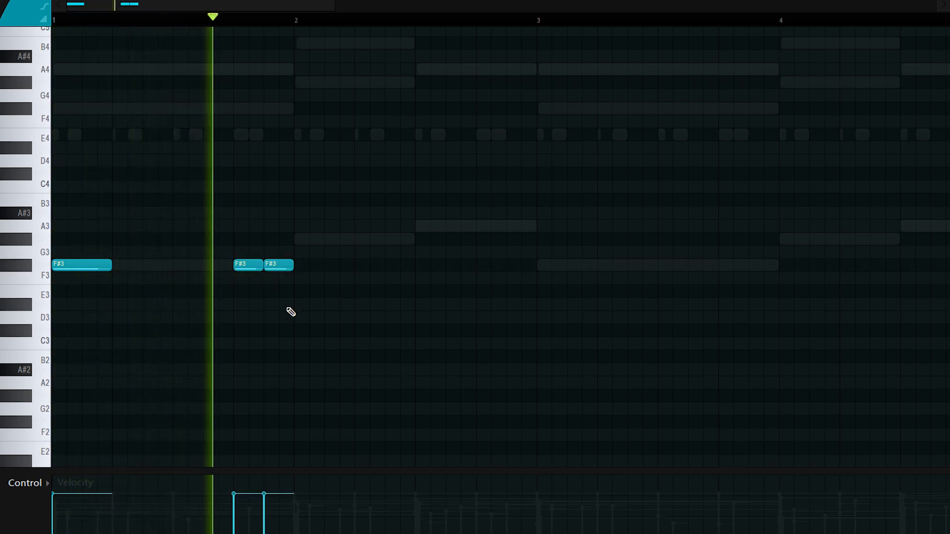
key(space)
Add a one-beat G#3 note at the start of bar 2 and a half-beat E3 note just before beat 3
key(space)
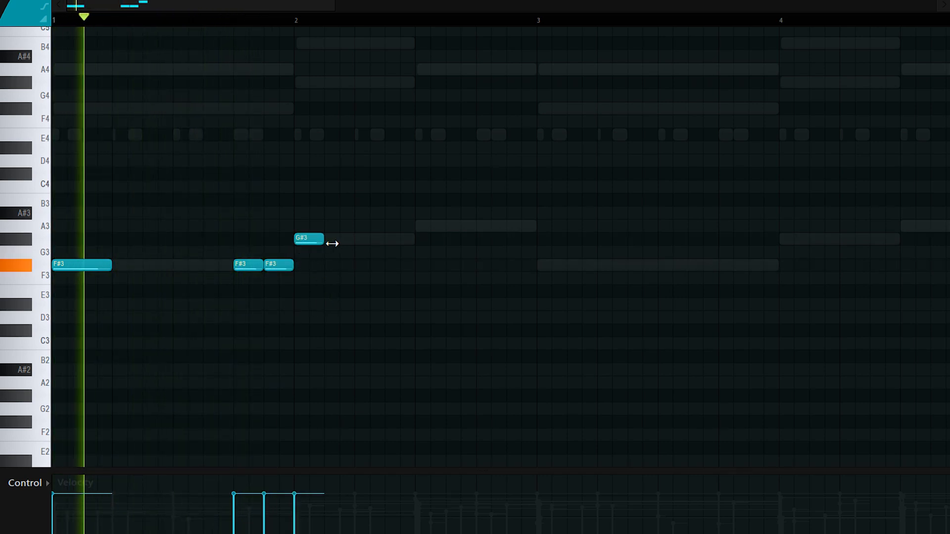
drag(324, 241, 355, 243)
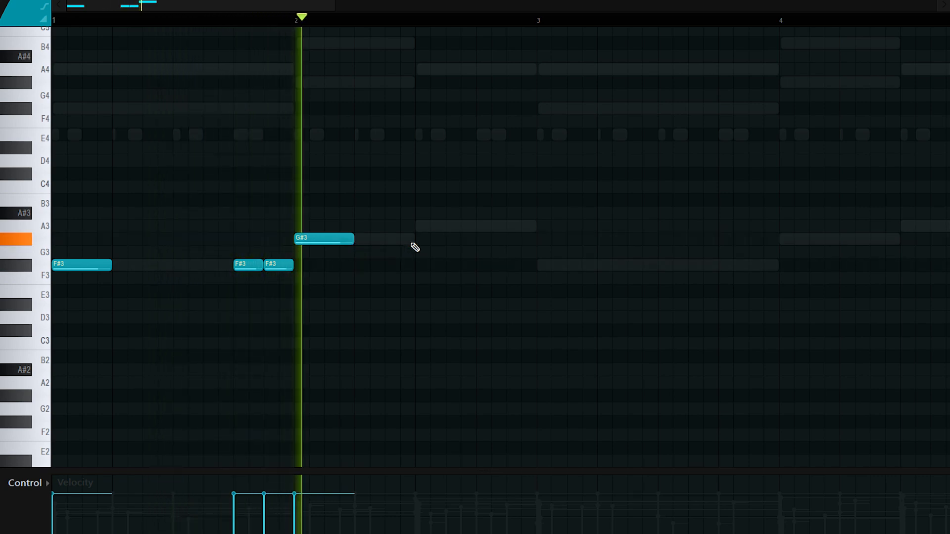
key(space)
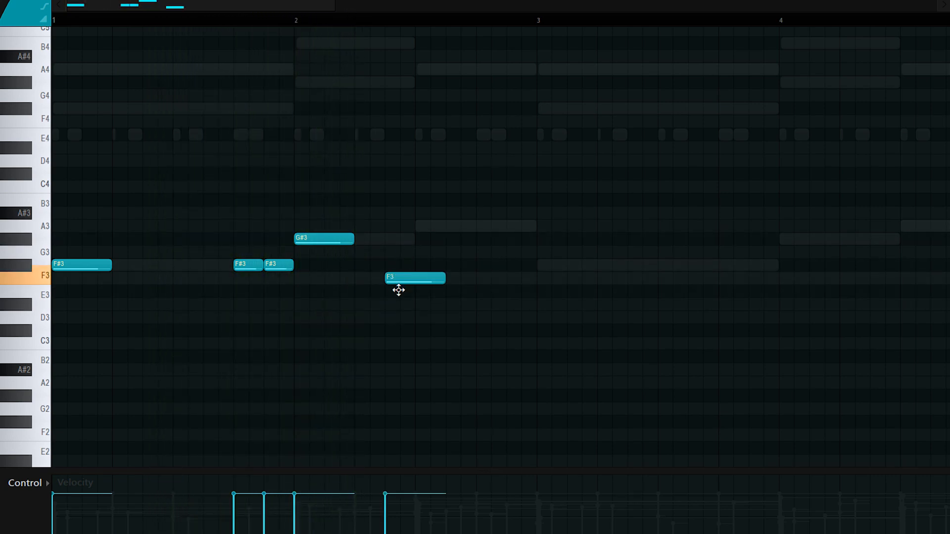
key(space)
mouse_move(397, 297)
mouse_down()
mouse_move(429, 292)
mouse_move(414, 292)
mouse_up()
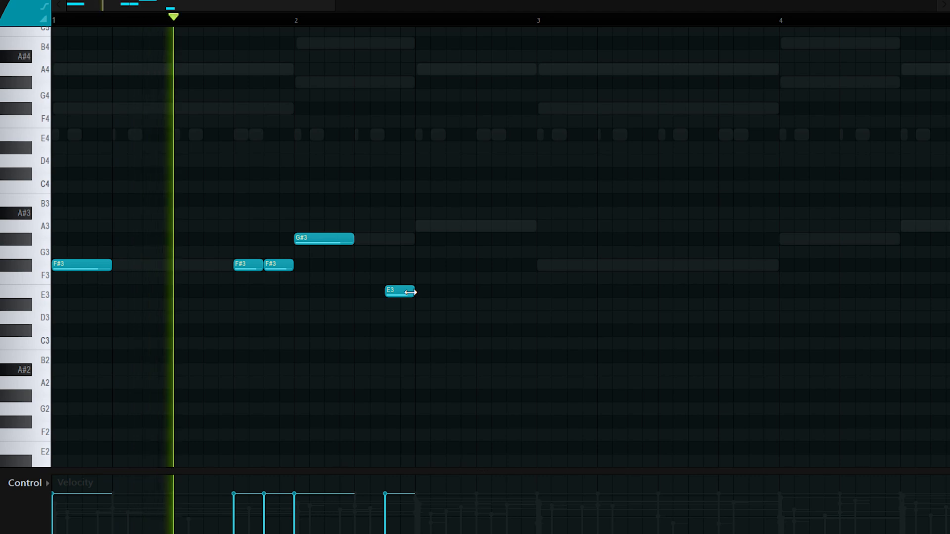
Add two three-step A3 bass notes on beats 3 and 4 of bar 2
click(419, 226)
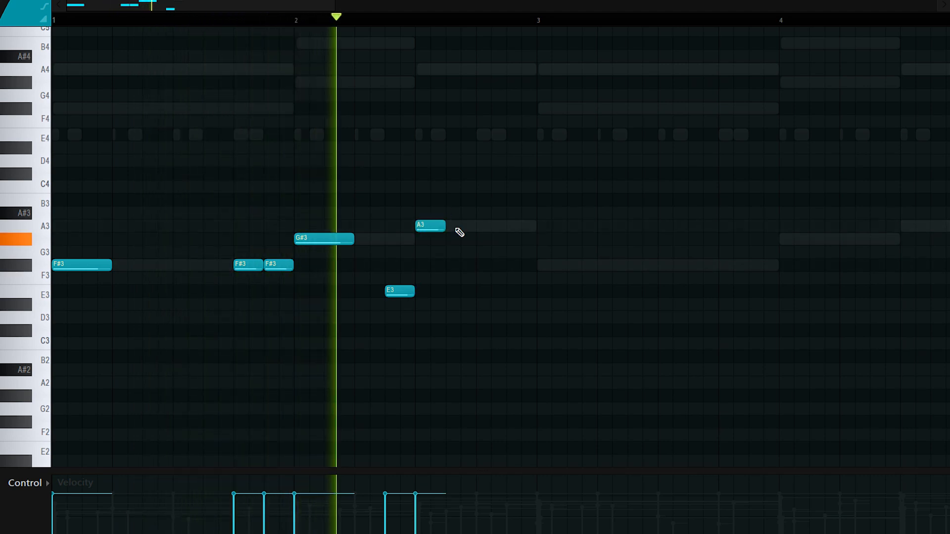
click(482, 226)
drag(430, 228, 523, 243)
key(space)
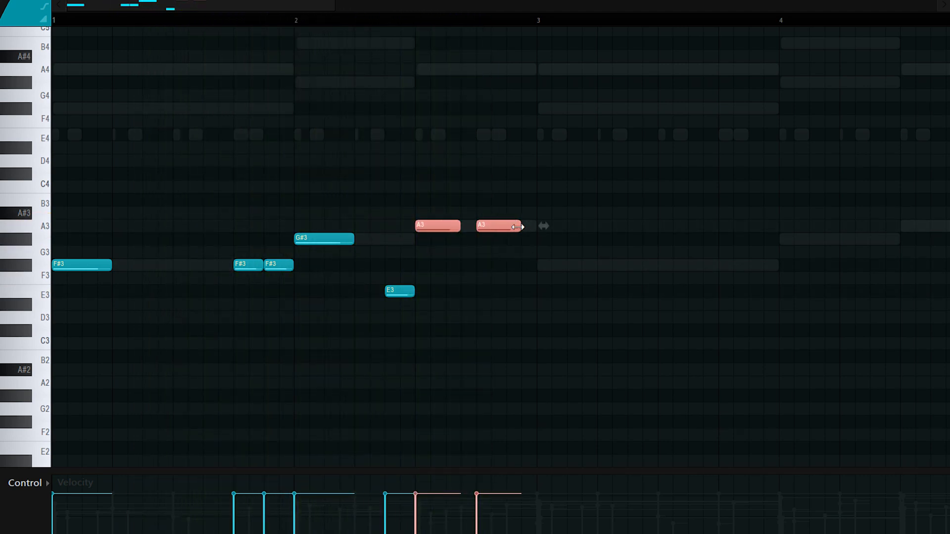
Lower the F#3 bass note at beat 4 of bar 3 to E3 and duplicate the four-bar bassline into bars 5–8
drag(573, 273, 573, 286)
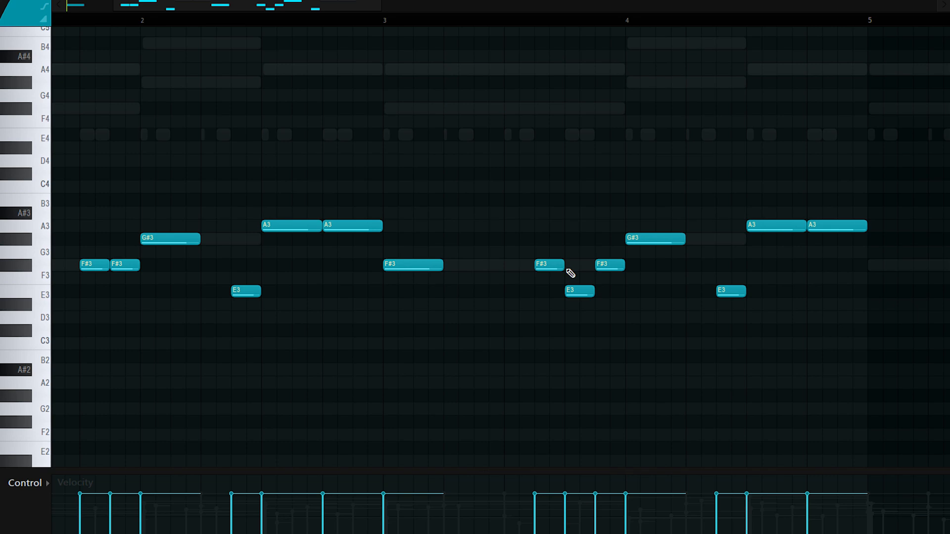
scroll(551, 284, down, 2)
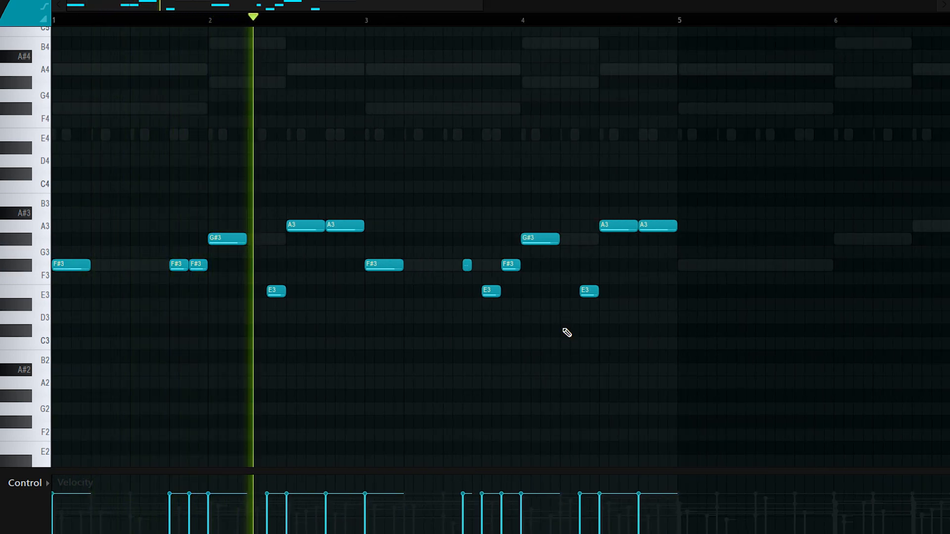
scroll(564, 336, down, 3)
scroll(559, 341, up, 3)
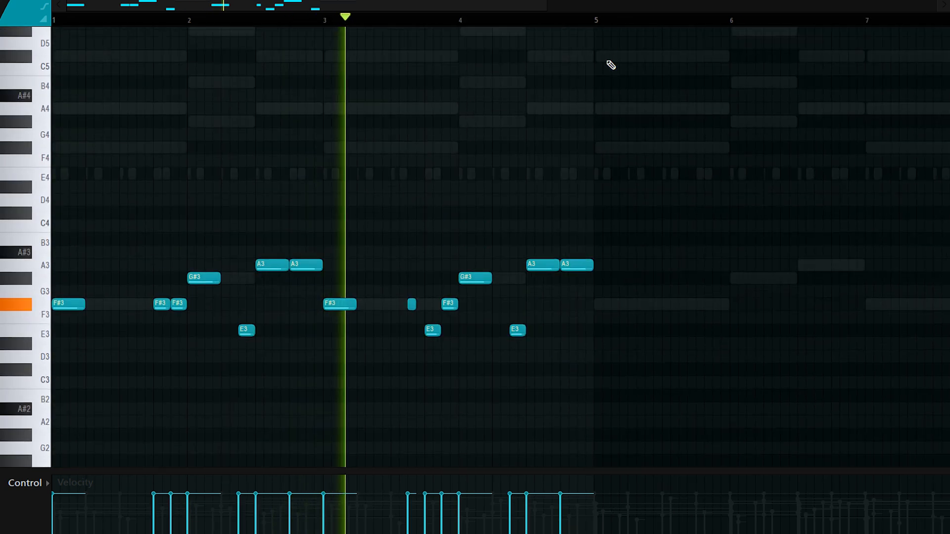
key(ctrl+a)
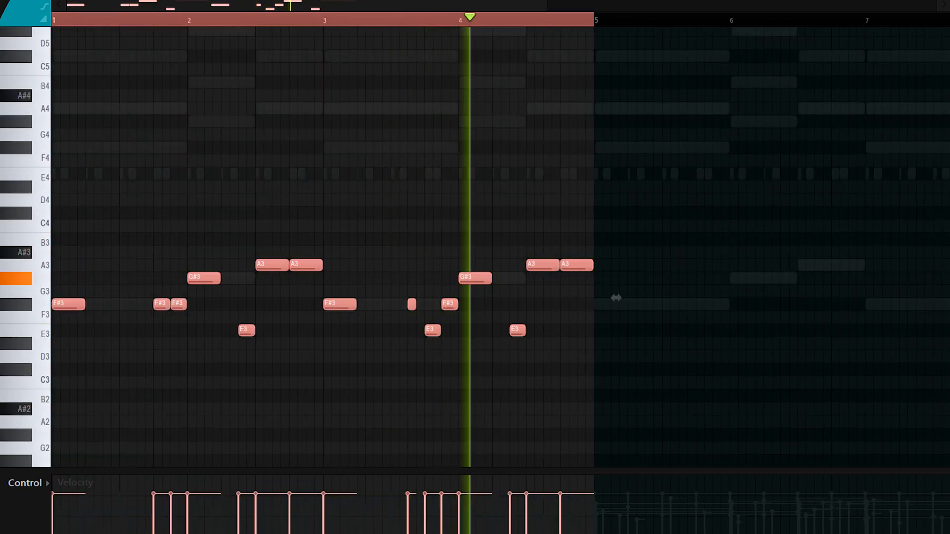
key(ctrl+b)
key(ctrl+d)
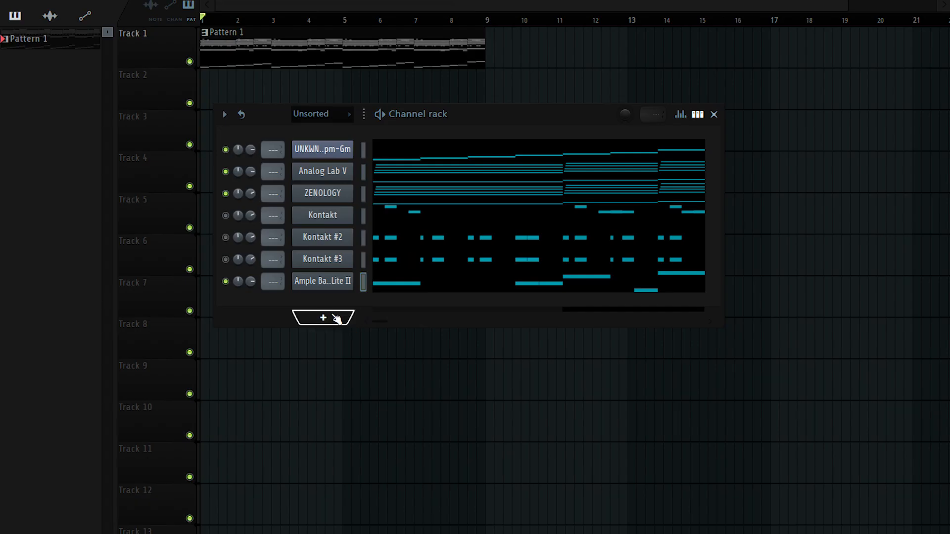
Add a Sonatina Orchest channel and load its 2nd Violins Pizzicato group
click(327, 320)
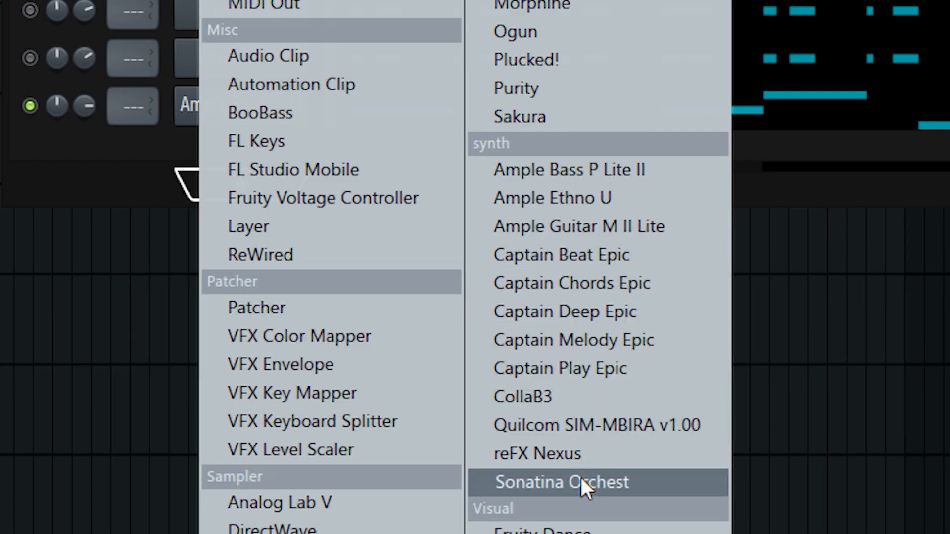
click(477, 454)
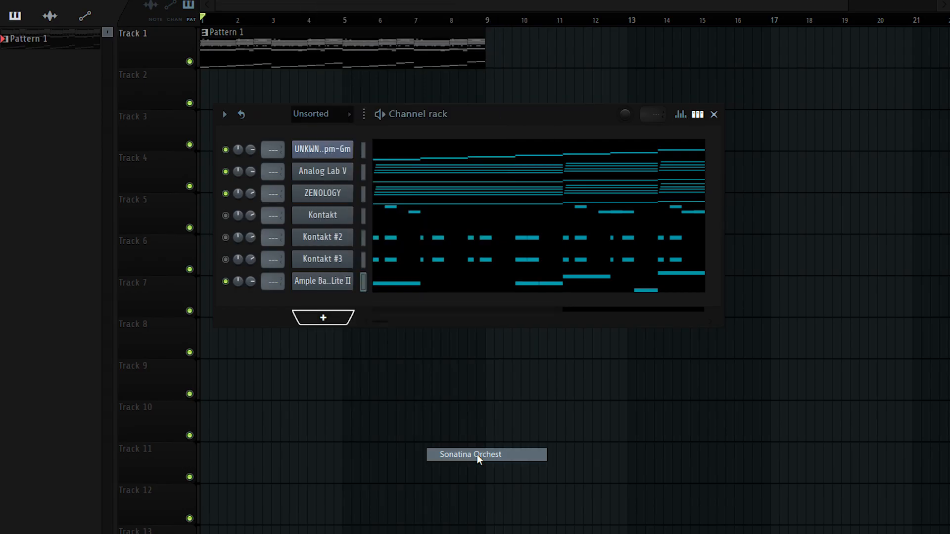
drag(307, 103, 460, 100)
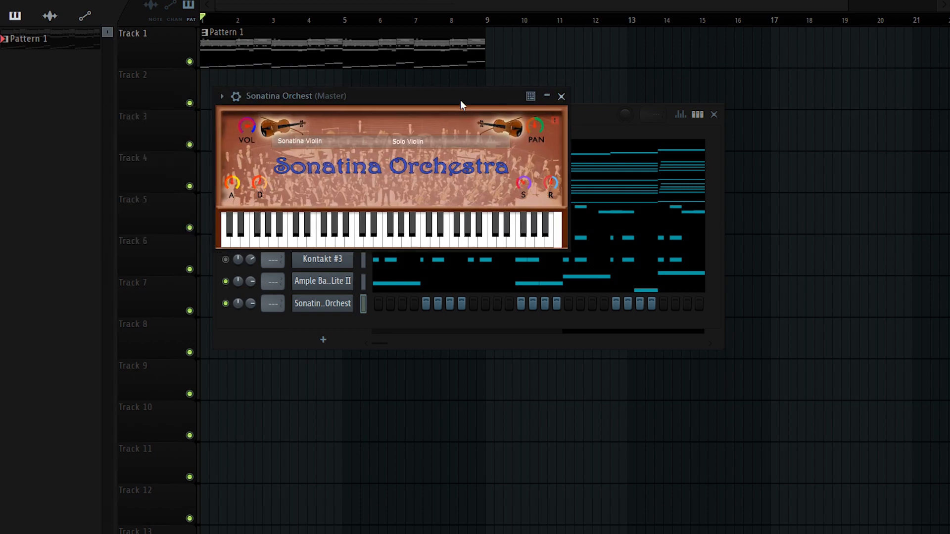
click(419, 147)
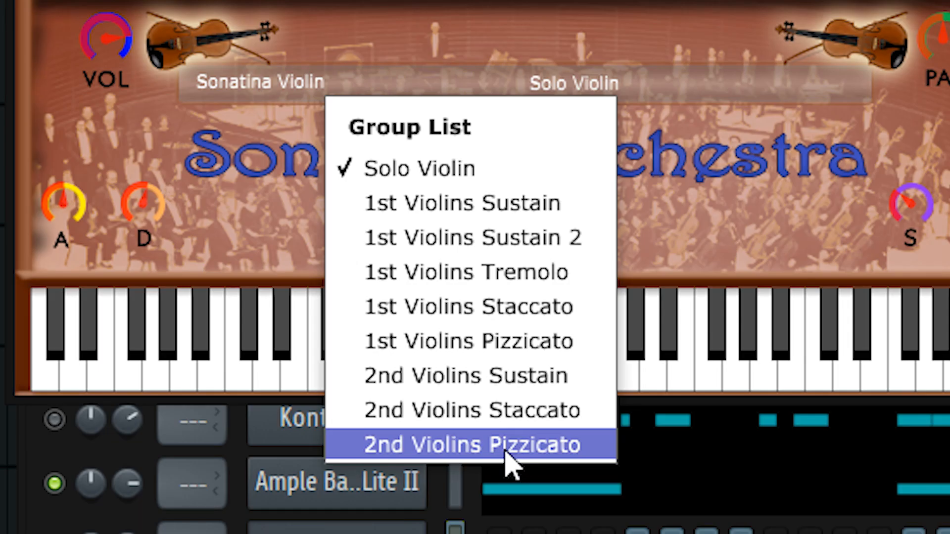
click(509, 461)
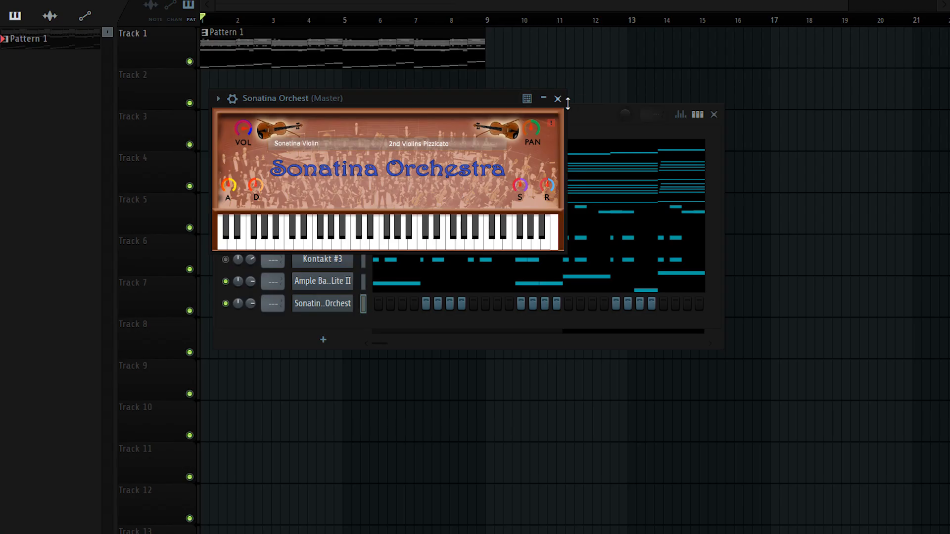
click(557, 99)
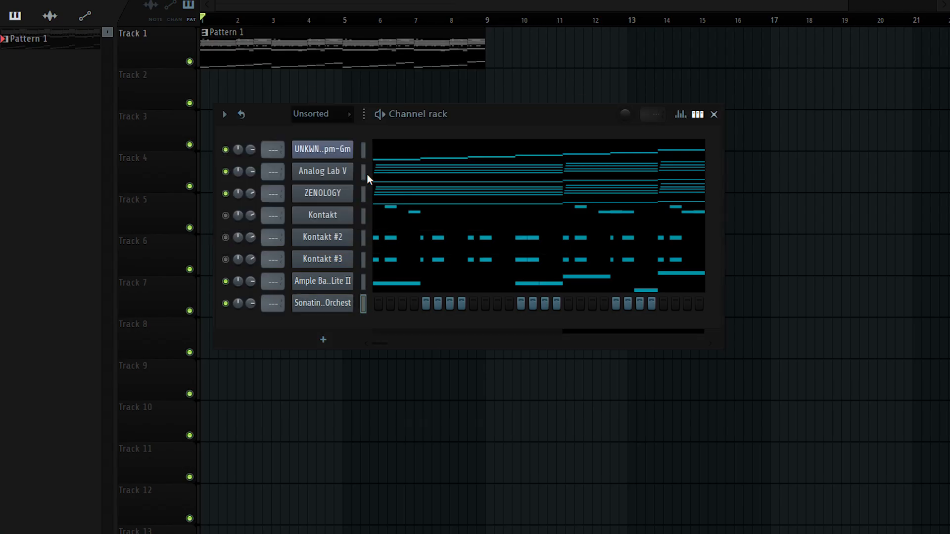
Copy the ZENOLOGY chords into the Sonatina Orchest channel and delete the low root notes on F#3, G#3 and A3
click(435, 194)
drag(756, 349, 46, 224)
key(Delete)
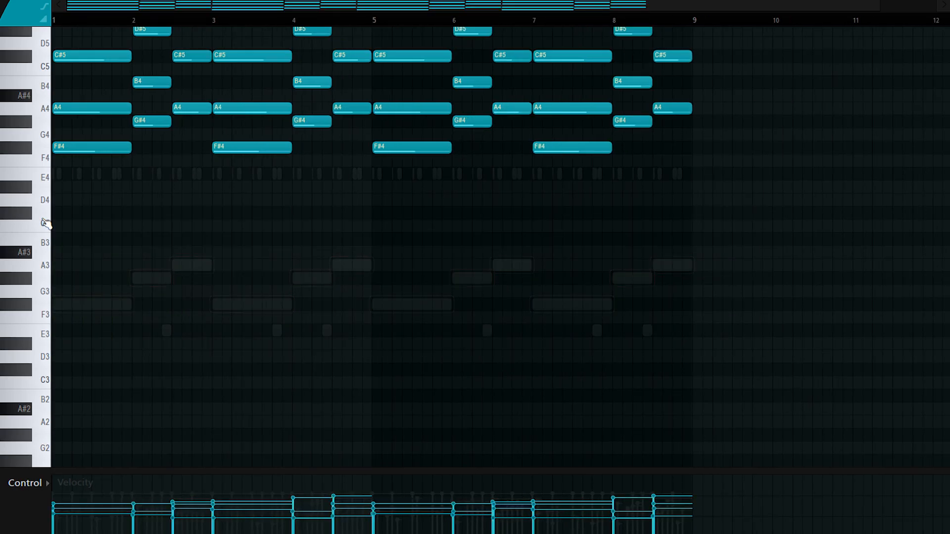
scroll(92, 219, up, 3)
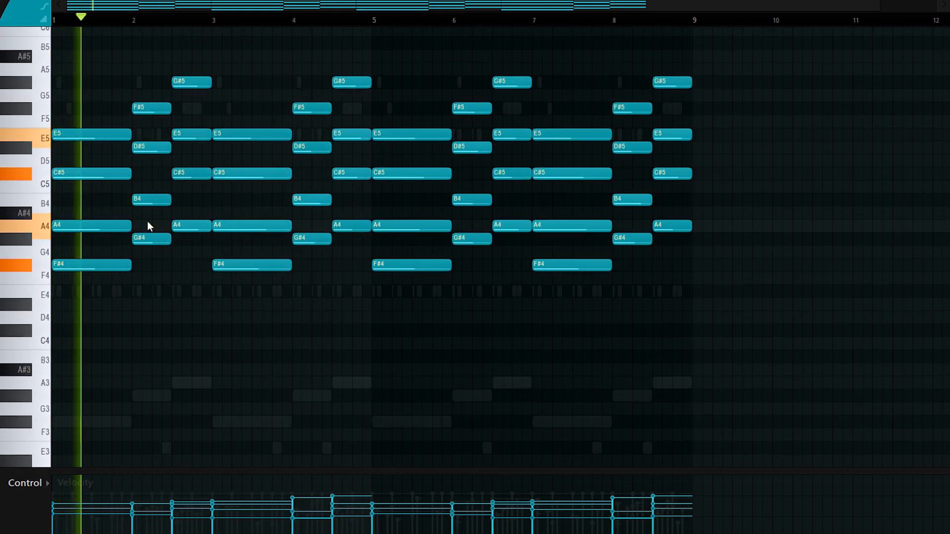
Transpose all the pizzicato chords up one octave and play them back
key(Escape)
key(space)
click(420, 310)
key(ctrl+Up)
key(space)
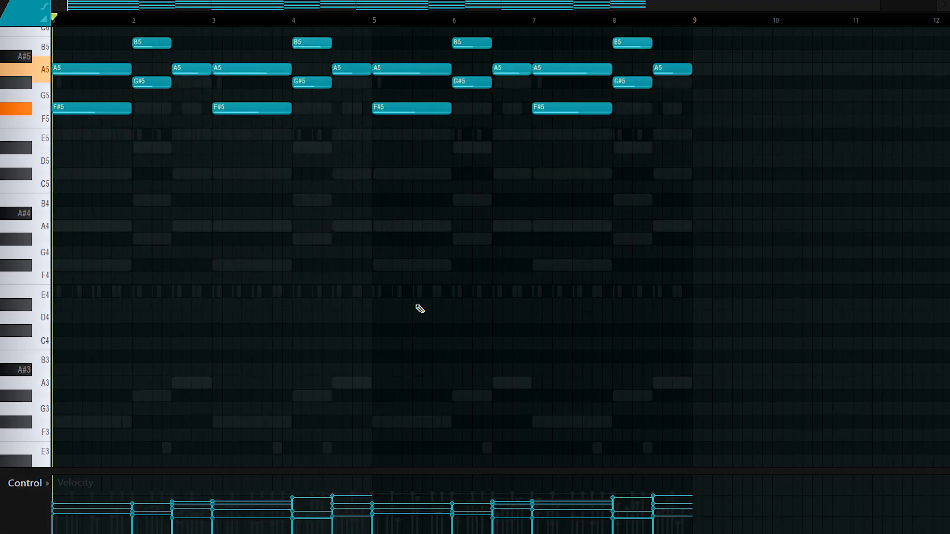
scroll(420, 310, up, 4)
key(Escape)
click(393, 313)
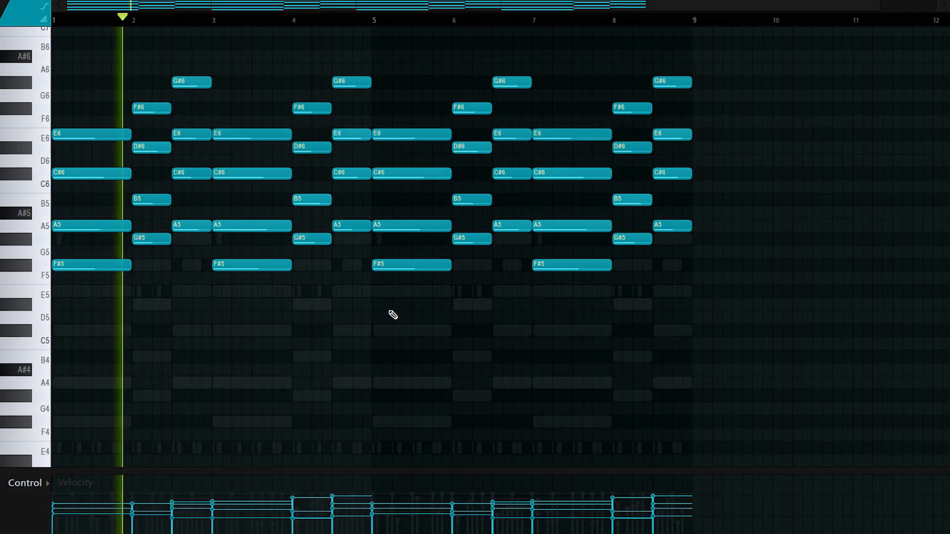
key(Escape)
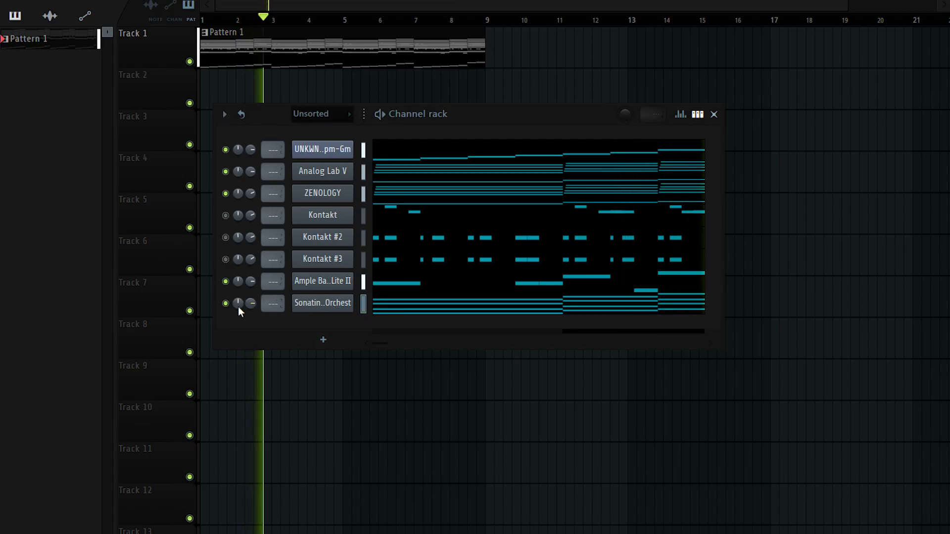
Move the Sonatina Orchest channel up the channel list to sit directly below ZENOLOGY
key(alt+Up)
key(alt+Up)
key(alt+Up)
key(alt+Up)
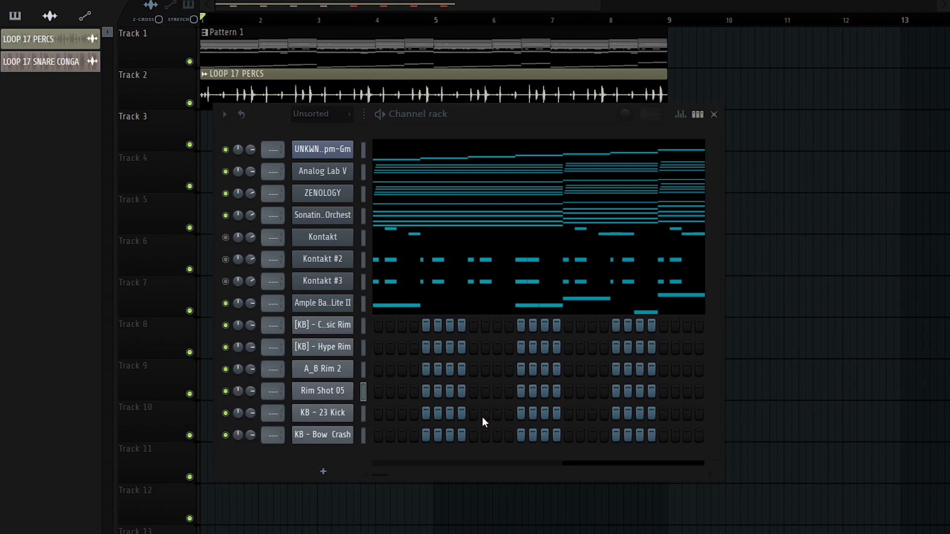
Play the playlist to check the LOOP 17 PERCS and LOOP 17 SNARE CONGA clips on tracks 2 and 3
key(F6)
scroll(240, 125, up, 2)
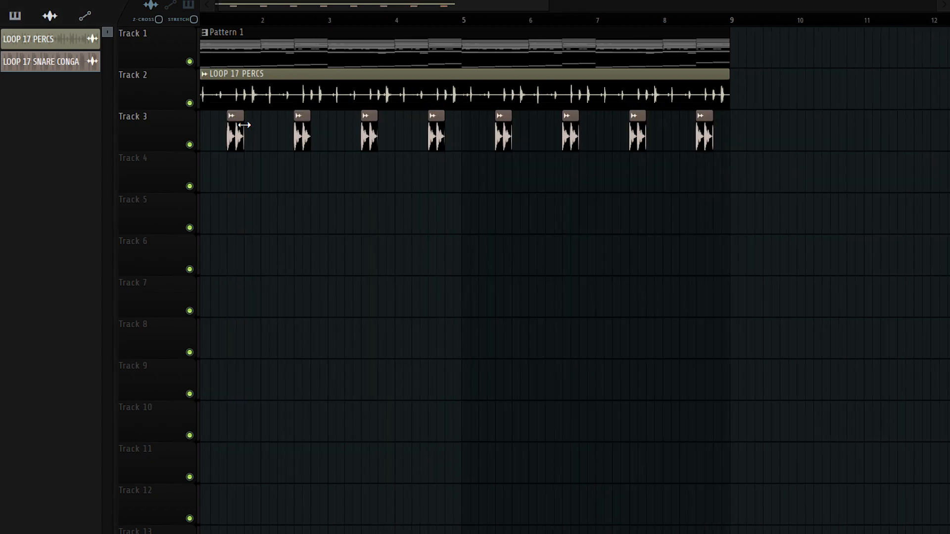
scroll(249, 8, up, 3)
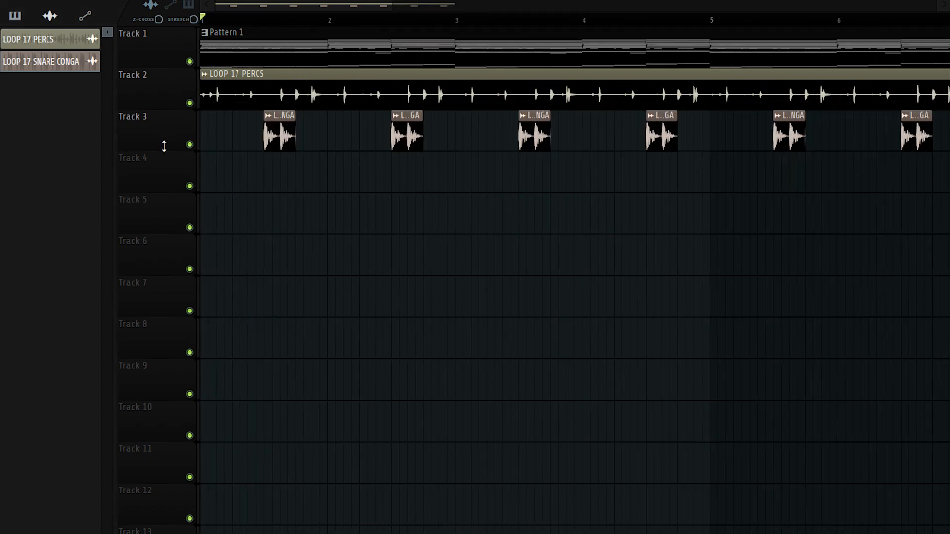
key(space)
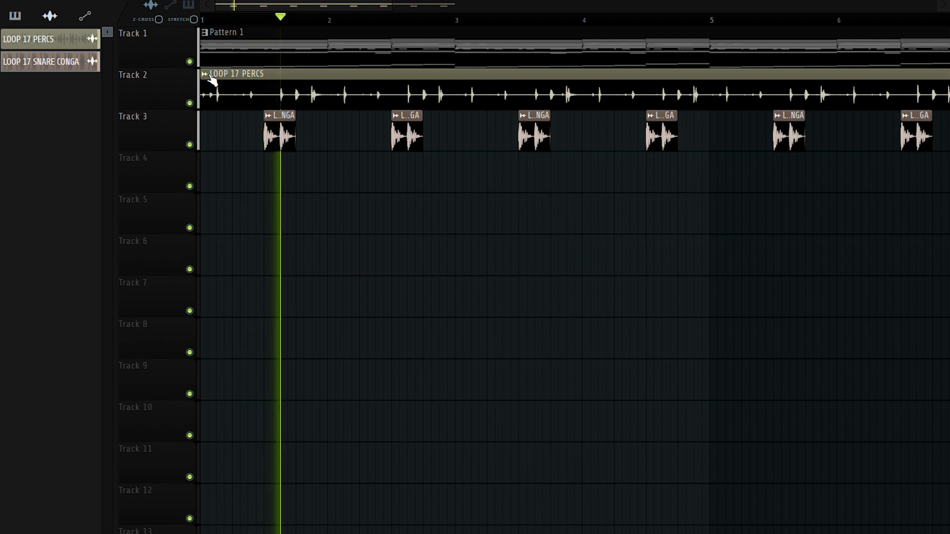
scroll(283, 134, down, 3)
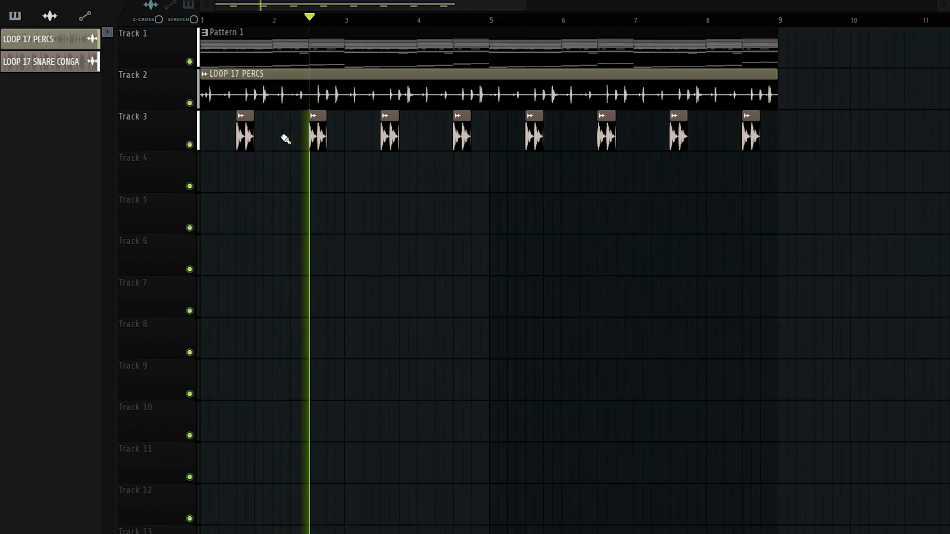
key(space)
Open the piano roll of the first [KB] rim channel and place a one-step C5 hit on step 4 of bar 1
key(F6)
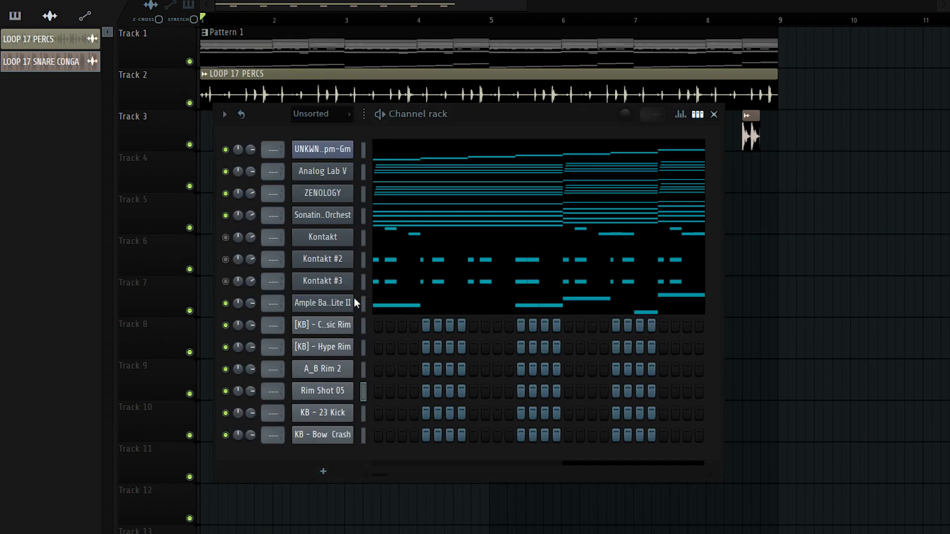
right_click(327, 328)
click(346, 322)
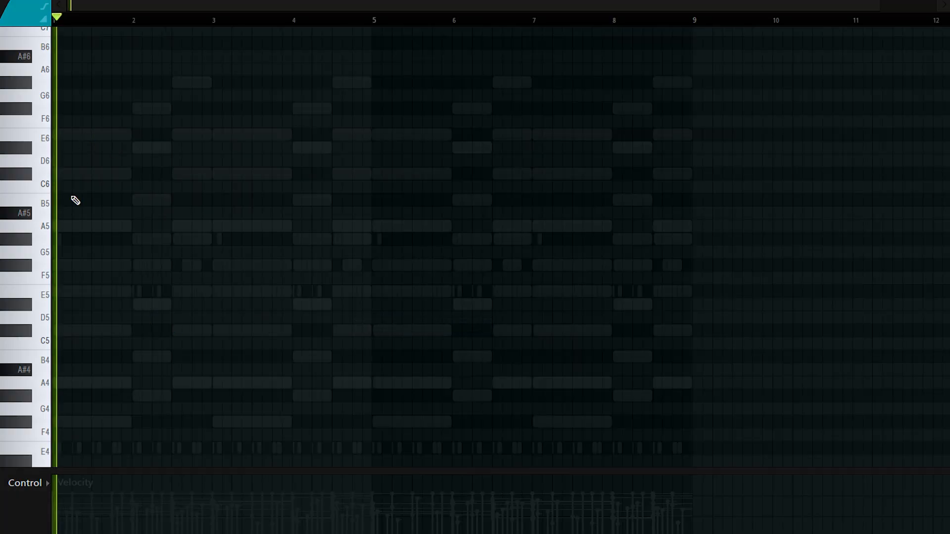
key(space)
click(92, 343)
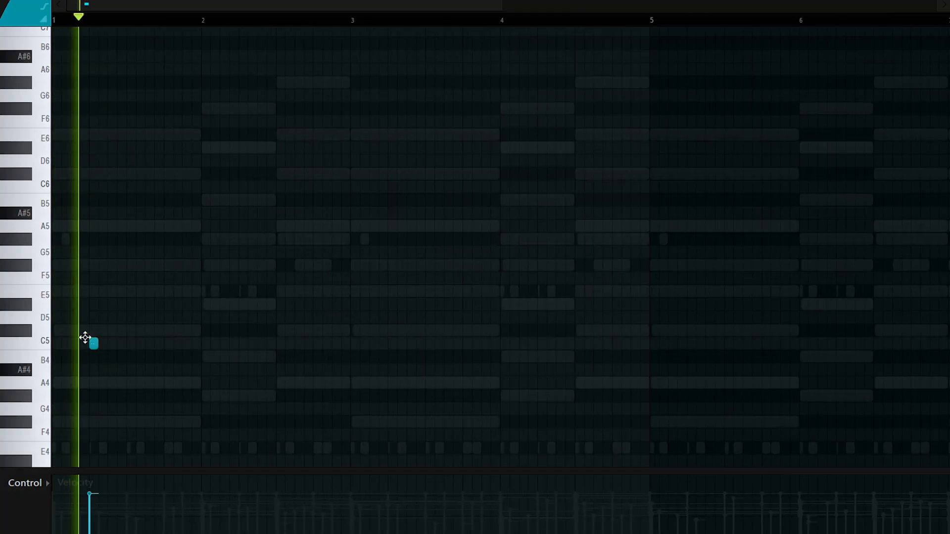
scroll(65, 357, up, 2)
key(space)
key(space)
key(space)
drag(111, 348, 95, 347)
Add a second one-step C5 rim hit on beat 4 of bar 1
key(space)
key(space)
key(space)
click(228, 343)
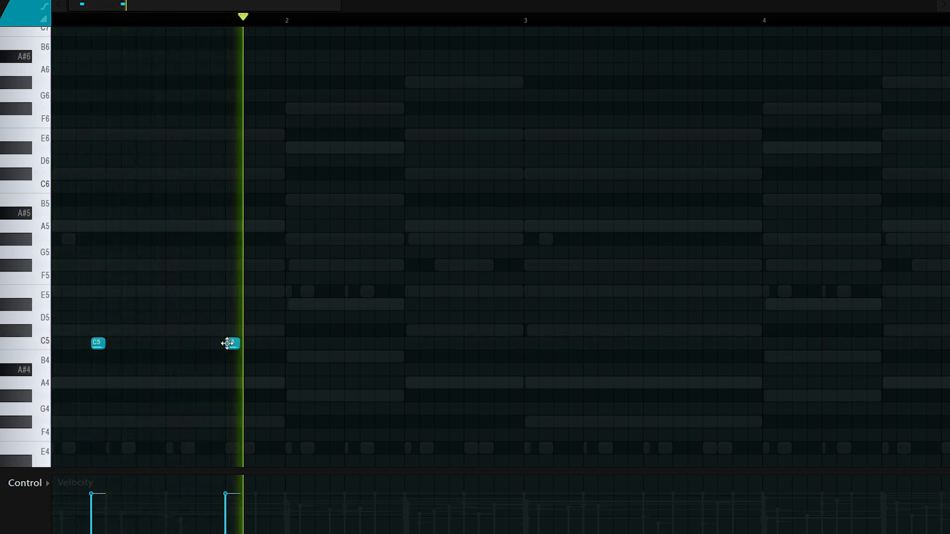
Select bar 1 of the rim pattern and duplicate it seven times to fill bars 2–8
drag(286, 22, 55, 22)
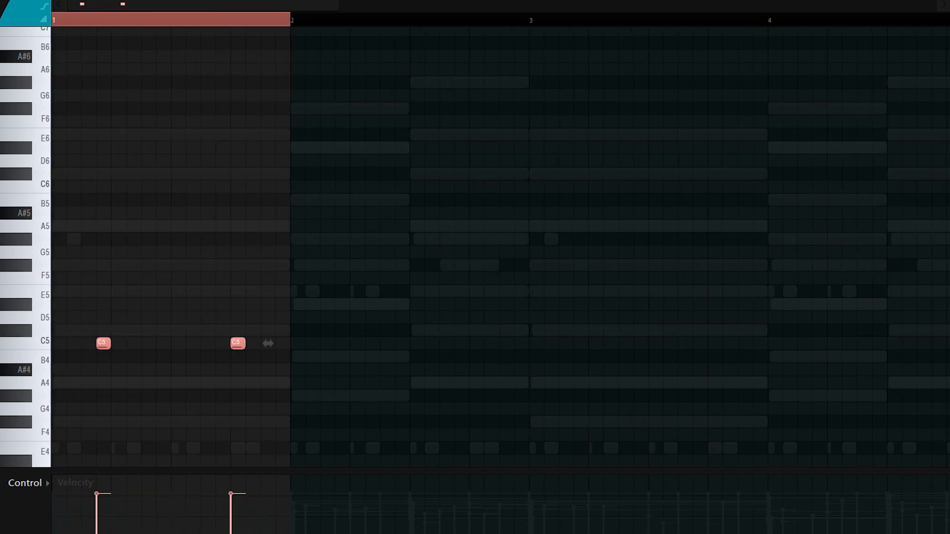
scroll(109, 239, down, 2)
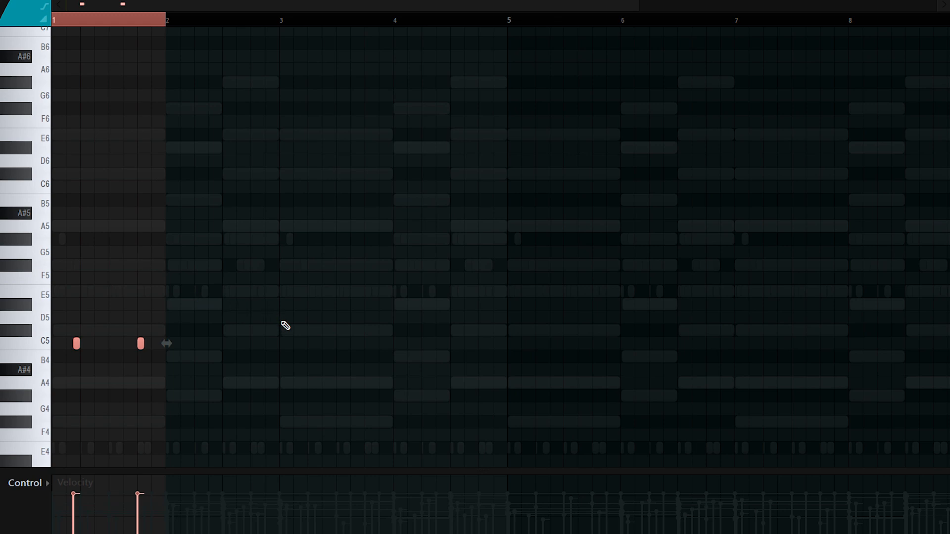
key(ctrl+b)
key(ctrl+b)
key(ctrl+b)
key(ctrl+b)
key(ctrl+b)
key(ctrl+b)
key(ctrl+b)
scroll(279, 334, down, 1)
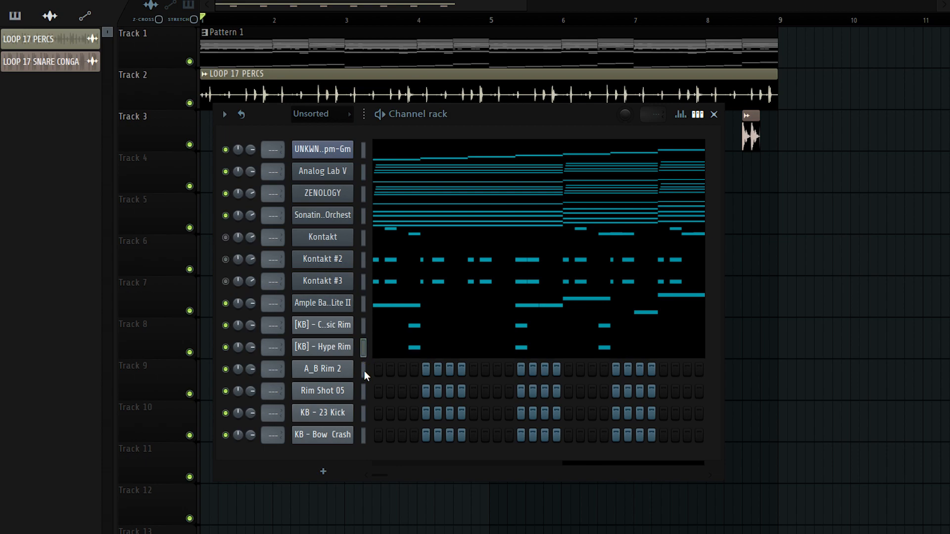
Paste the rim pattern into the A_B Rim 2 and Rim Shot 05 channels and play the layered rims
key(ctrl+v)
click(363, 391)
key(ctrl+v)
key(space)
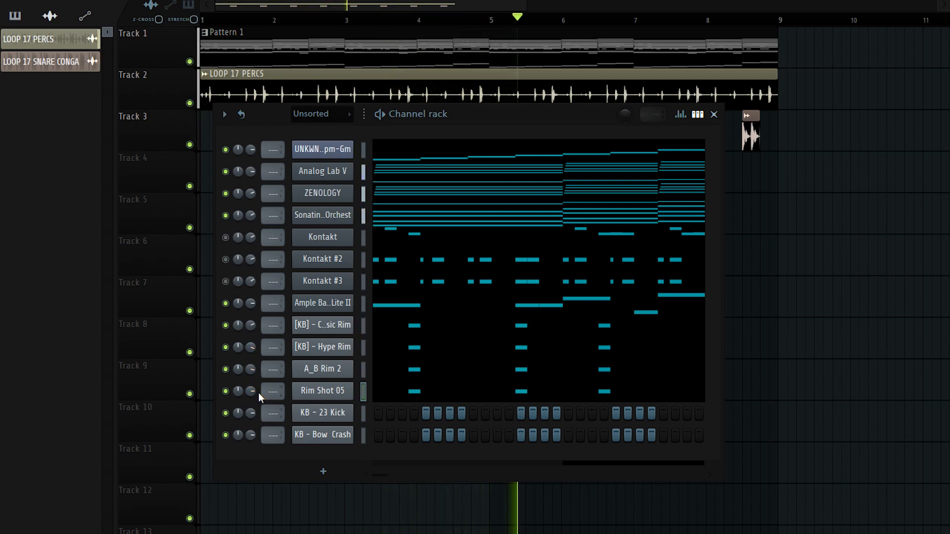
Open the KB - 23 Kick piano roll and place one-step C5 kicks on steps 1, 7 and 11 of bar 1
right_click(300, 355)
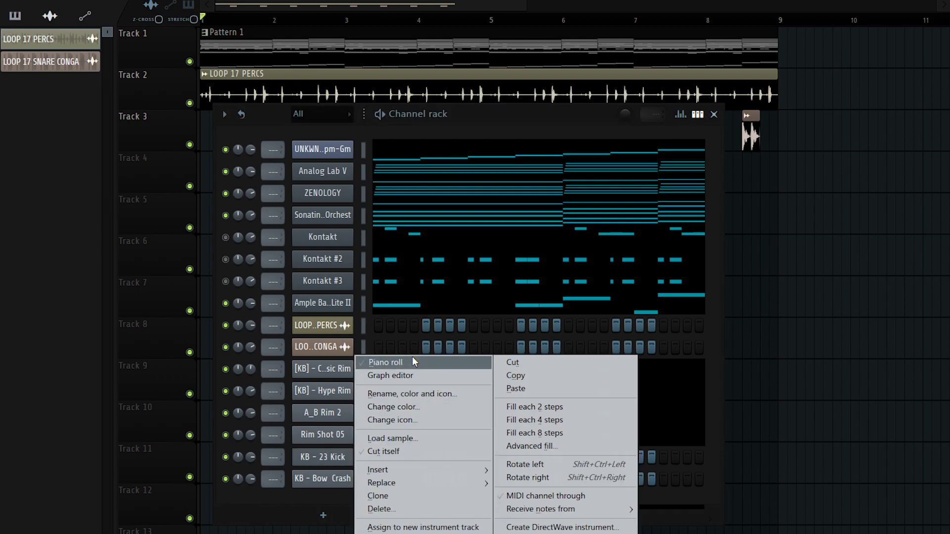
click(411, 357)
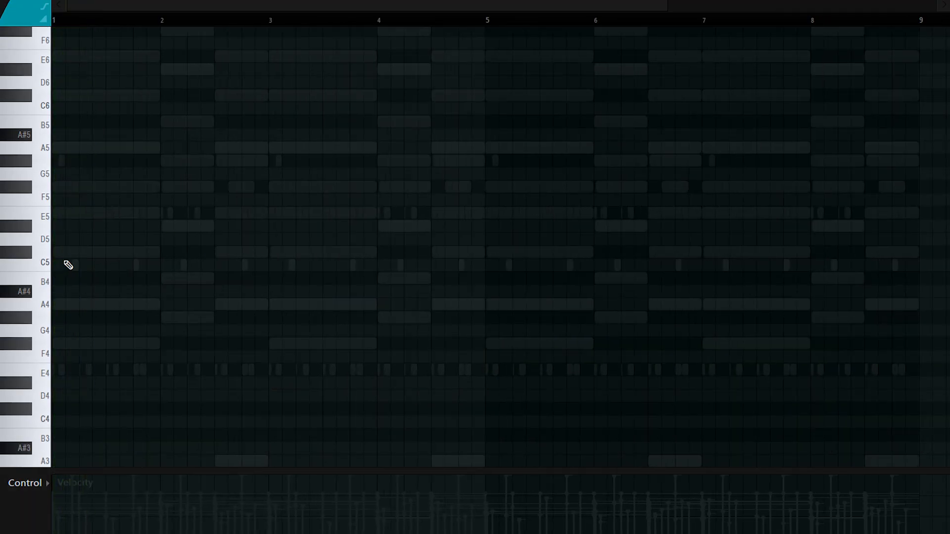
key(space)
click(96, 265)
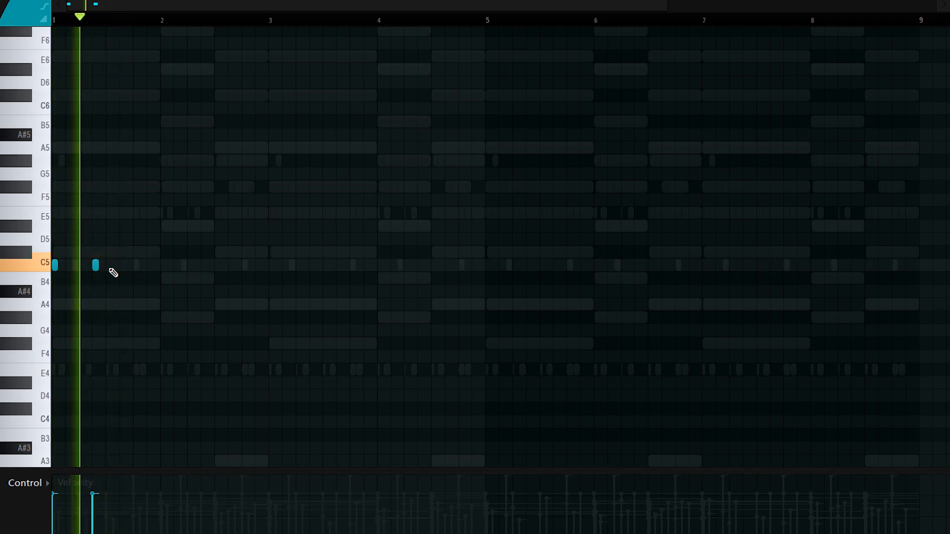
scroll(110, 271, up, 3)
click(142, 265)
scroll(198, 287, down, 3)
key(space)
Select bar 1 of the kick pattern and duplicate it seven times through bar 8
drag(174, 21, 53, 21)
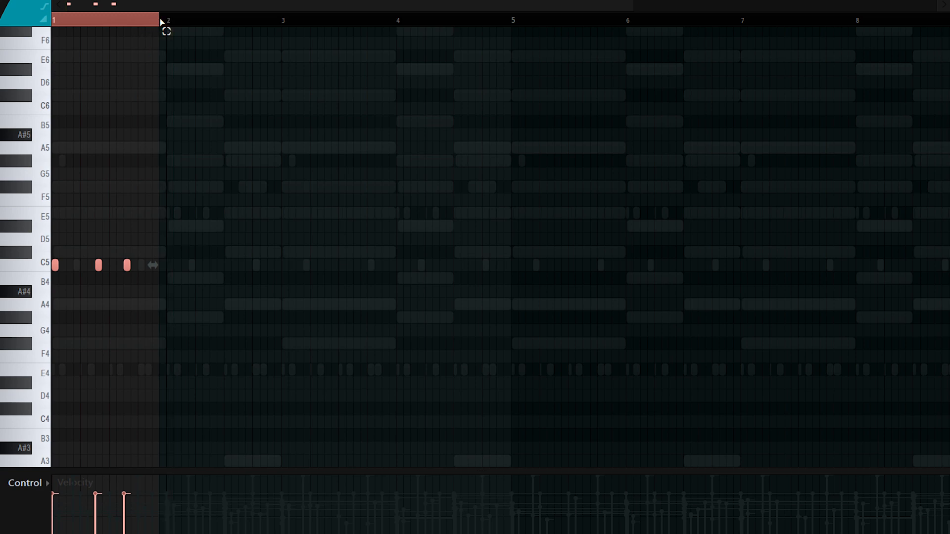
key(ctrl+b)
key(ctrl+b)
key(ctrl+b)
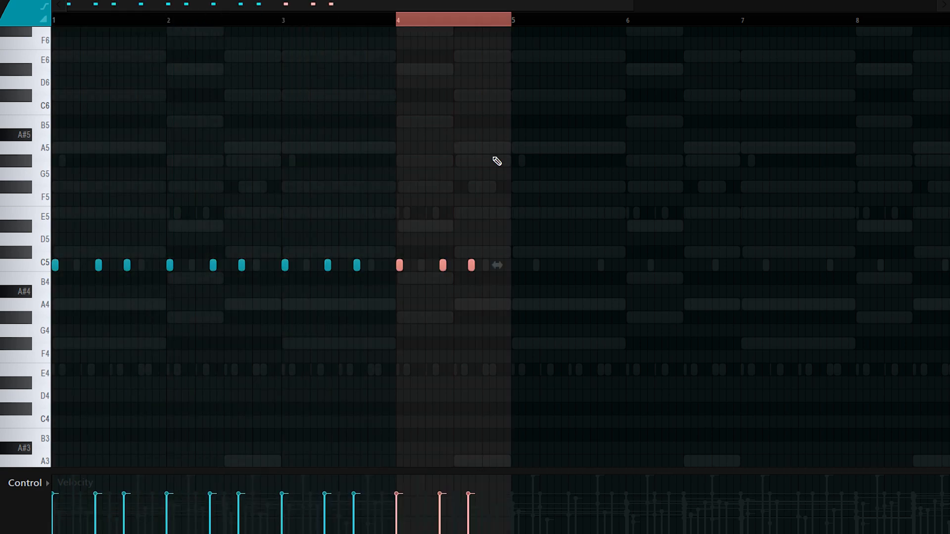
scroll(479, 163, down, 2)
key(ctrl+b)
key(ctrl+b)
key(ctrl+b)
key(ctrl+b)
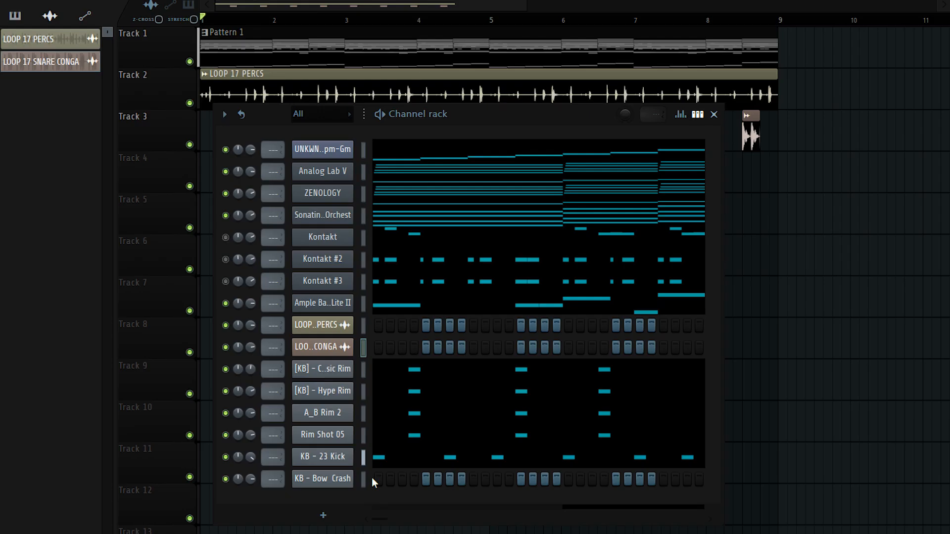
Place a KB - Bow Crash hit on step 1 of bar 1 and play the pattern
click(376, 477)
key(space)
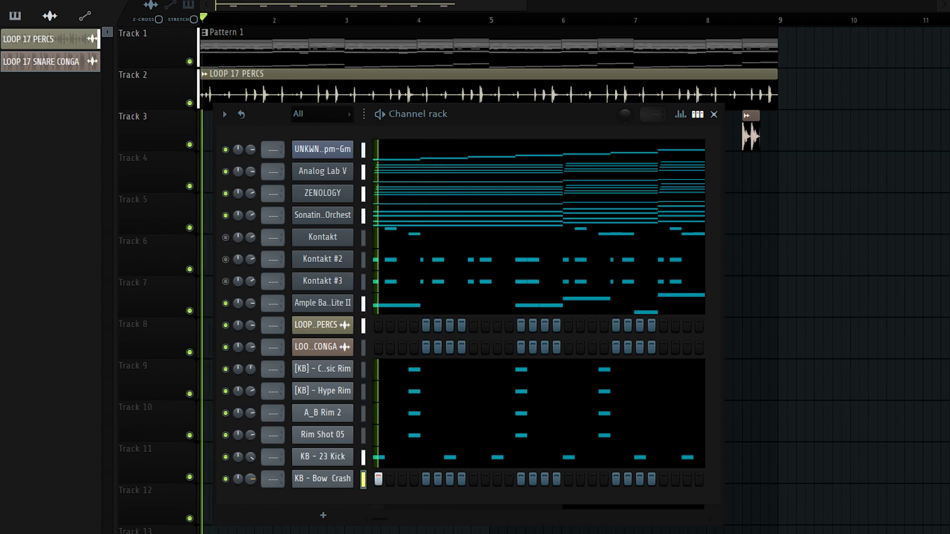
key(space)
key(F6)
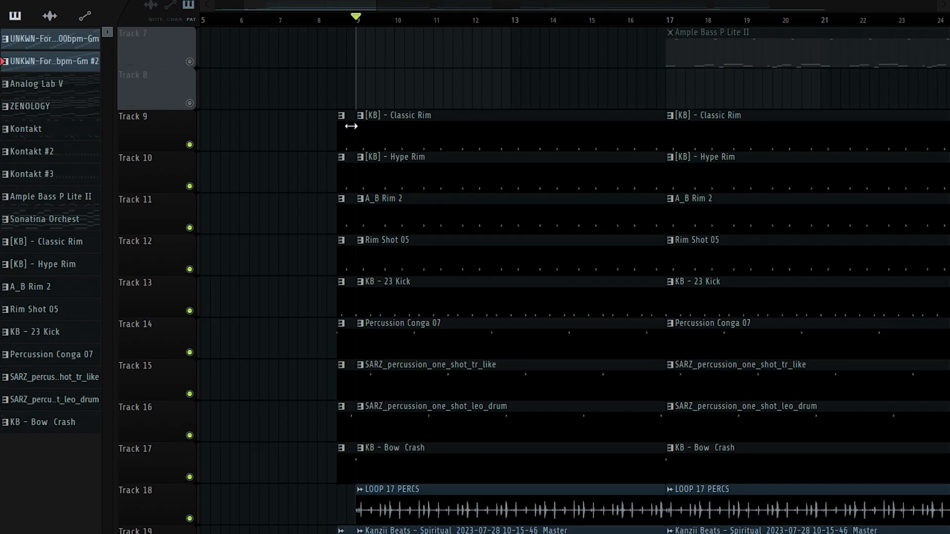
Play the arranged drum and percussion tracks from bar 9 of the playlist
scroll(540, 200, down, 3)
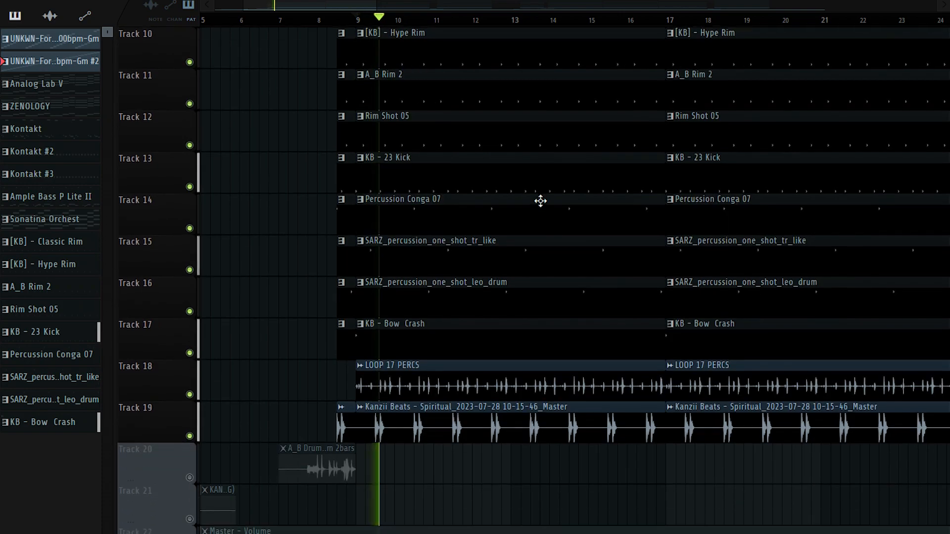
scroll(540, 200, up, 2)
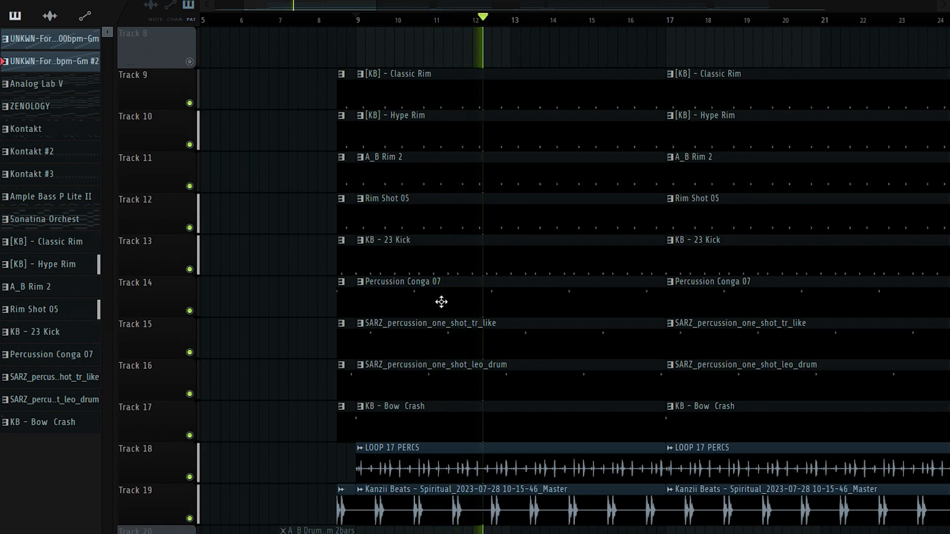
key(space)
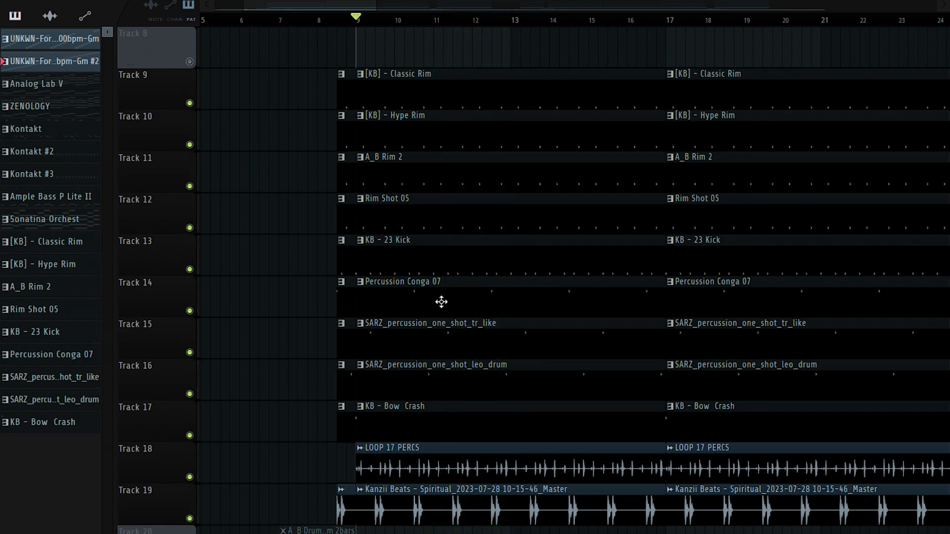
Open the Percussion Conga 07 pattern in the piano roll and play its notes
double_click(388, 293)
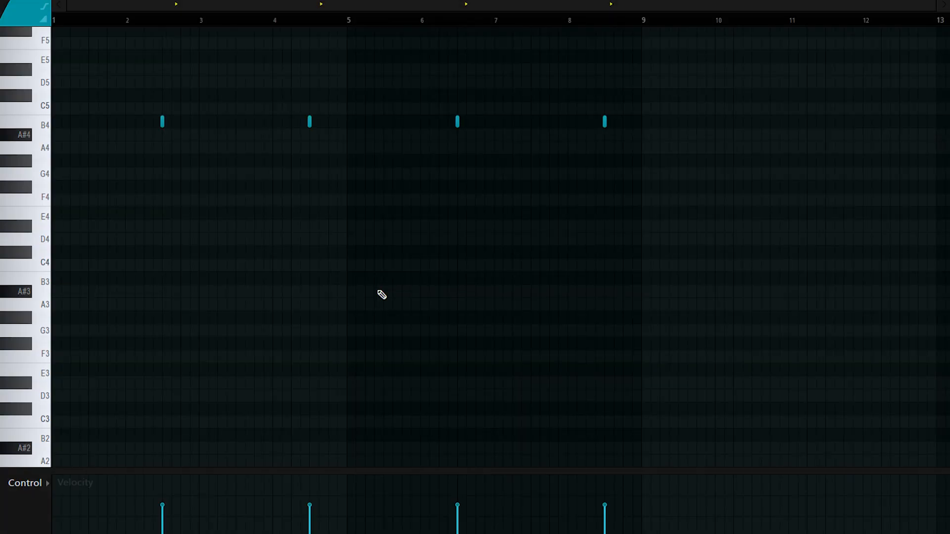
click(143, 19)
key(space)
key(Escape)
key(space)
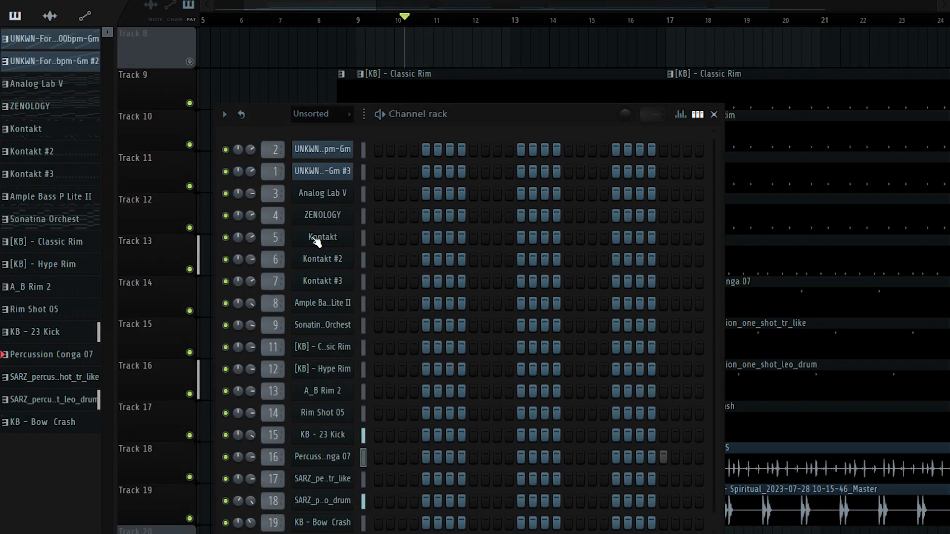
key(Escape)
Examine and play the notes of the SARZ_percussion_one_shot_tr_like and SARZ_percussion_one_shot_leo_drum patterns
double_click(388, 337)
key(space)
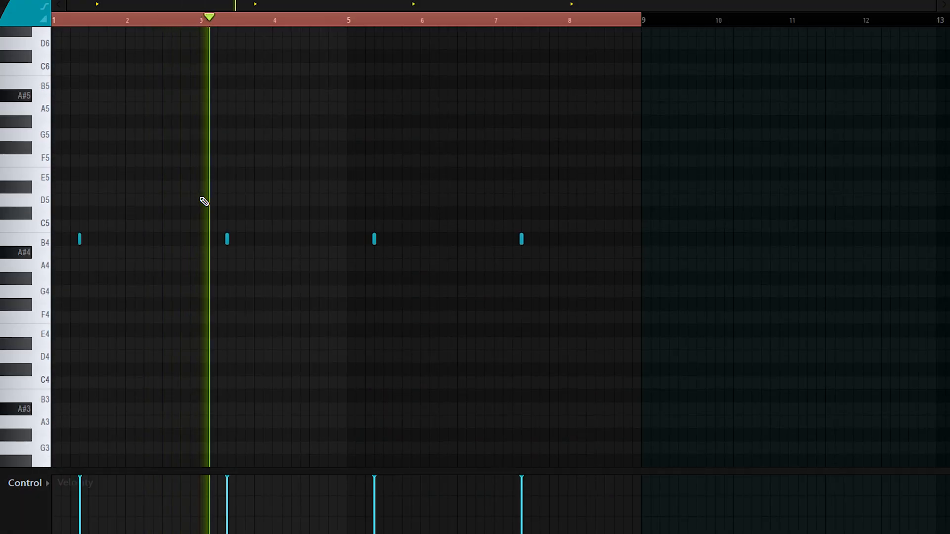
key(Escape)
key(Escape)
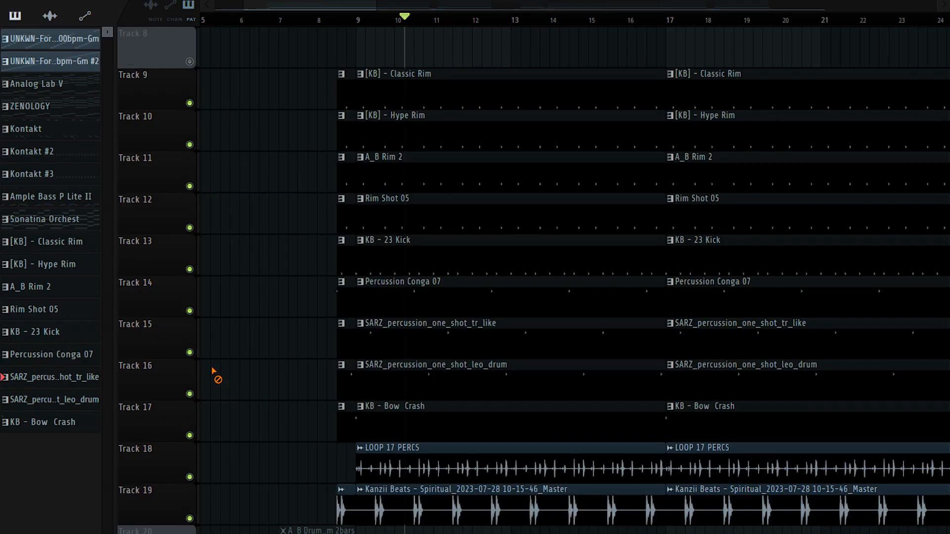
double_click(414, 389)
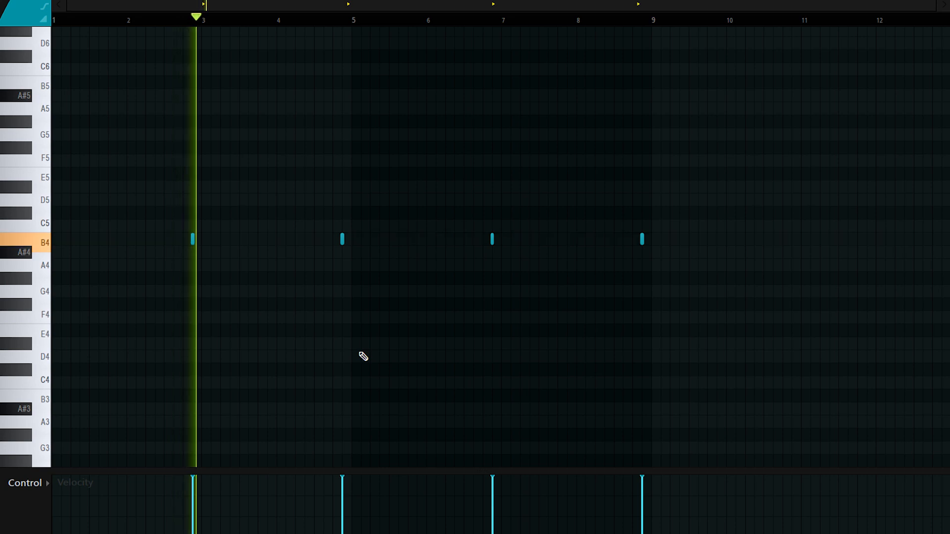
key(Escape)
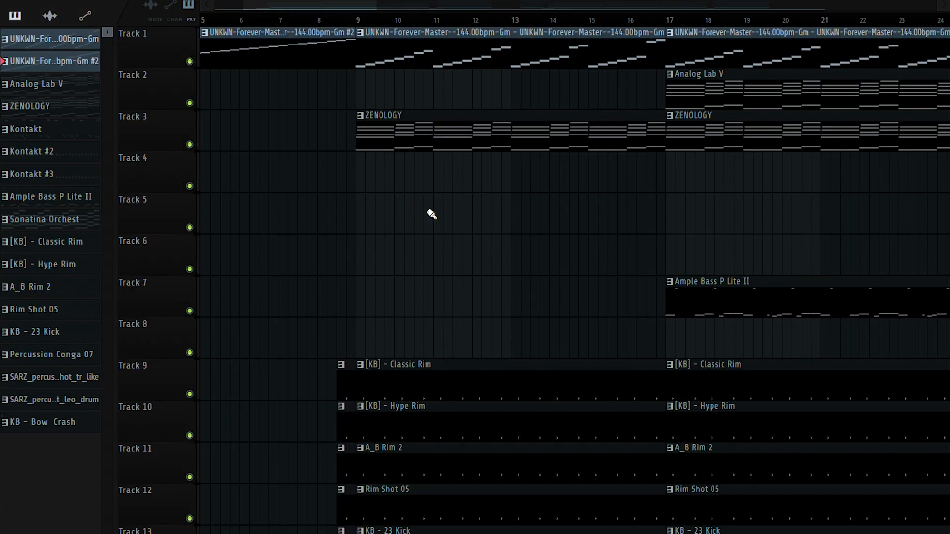
Open the intro vocal pattern on Track 1 and examine the order of its sliced beats
double_click(226, 66)
scroll(285, 135, down, 2)
scroll(288, 173, left, 4)
scroll(267, 311, down, 4)
scroll(45, 299, up, 1)
scroll(36, 252, up, 1)
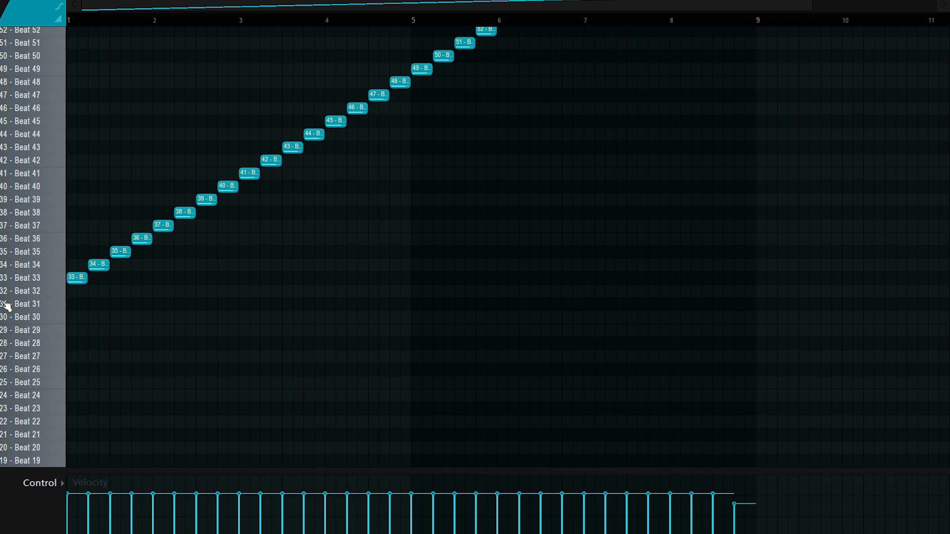
scroll(10, 312, up, 3)
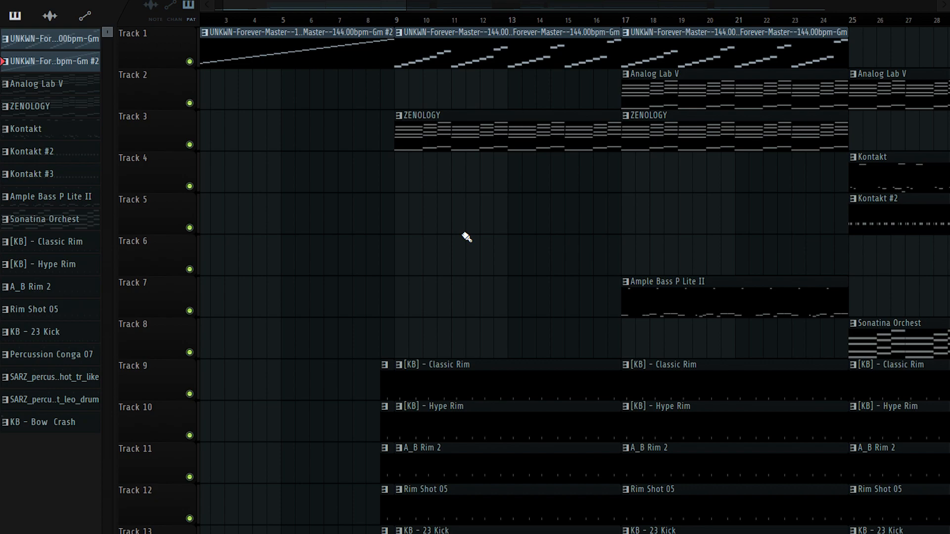
Play the full arrangement from bar 1 and review the layout of its tracks
scroll(445, 242, down, 2)
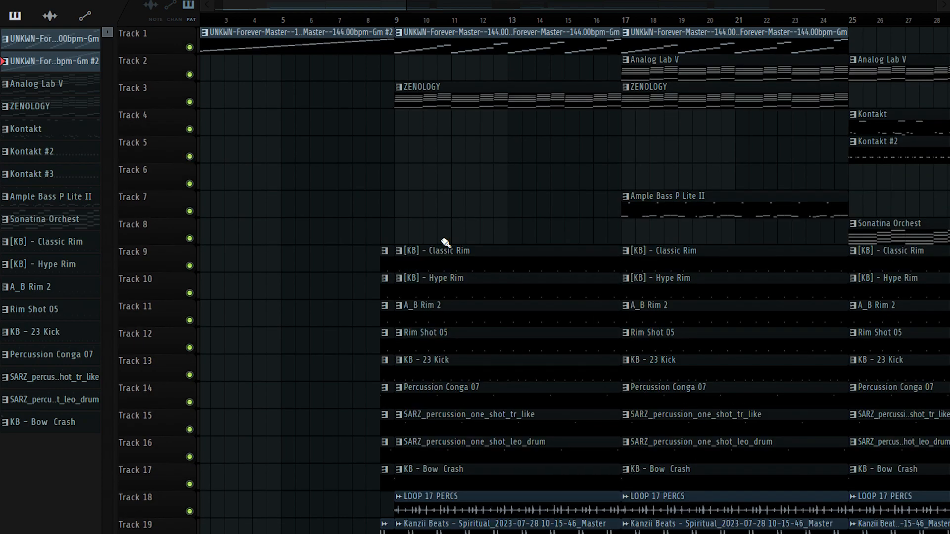
scroll(429, 250, down, 2)
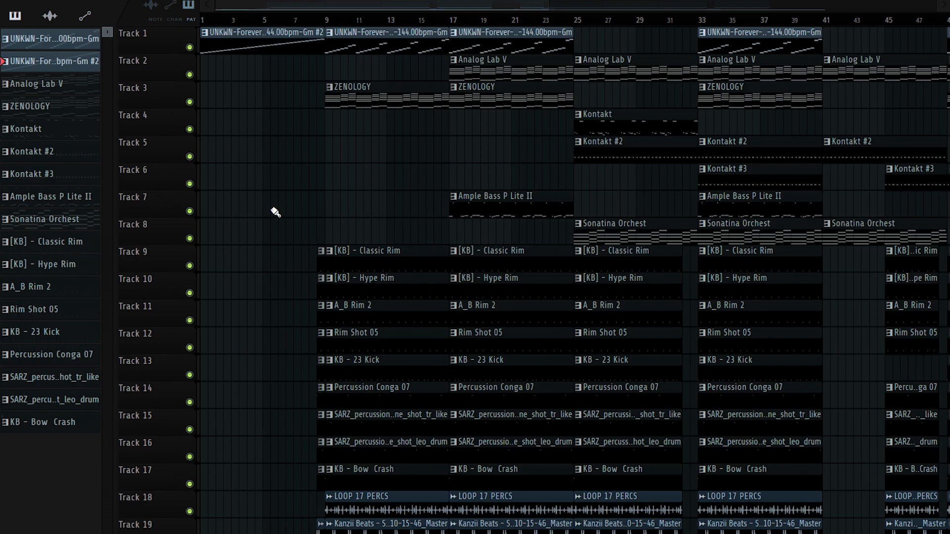
key(space)
scroll(352, 211, down, 3)
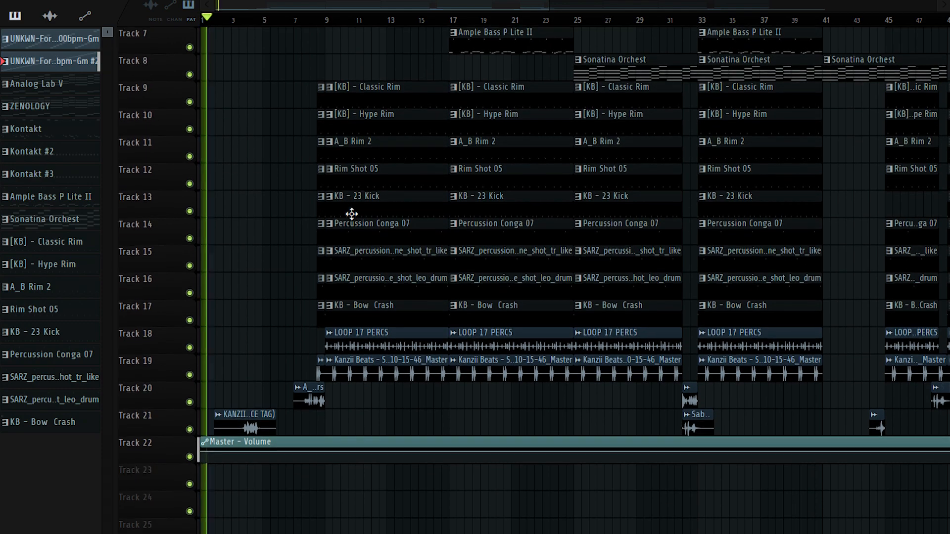
scroll(352, 215, up, 3)
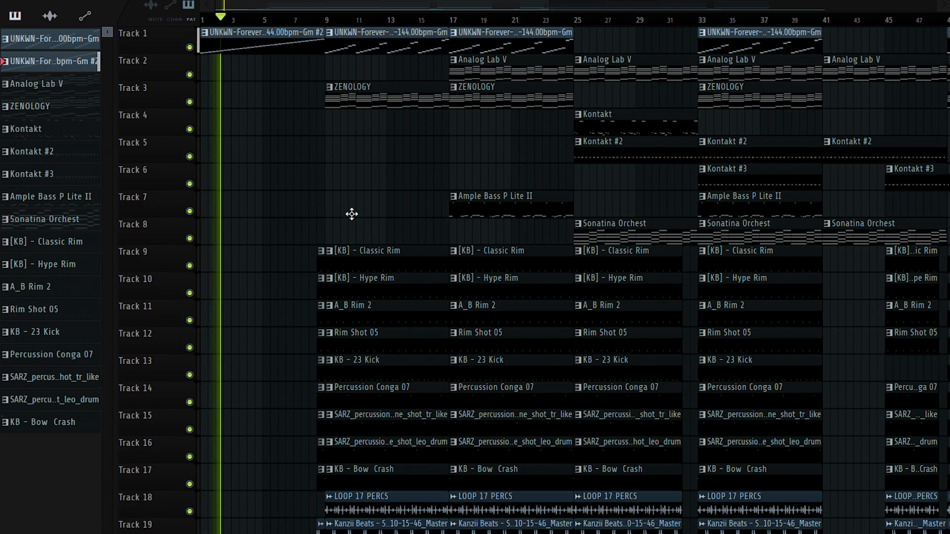
scroll(349, 217, down, 1)
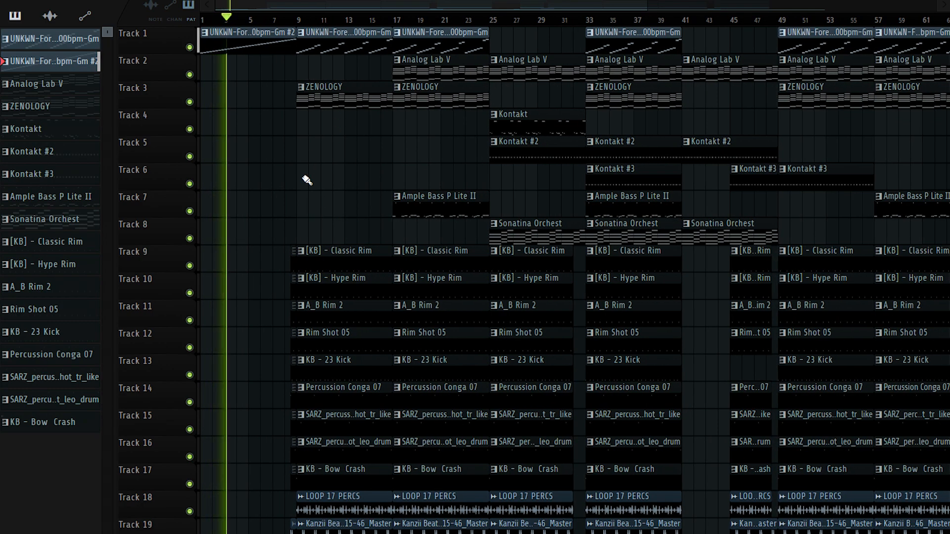